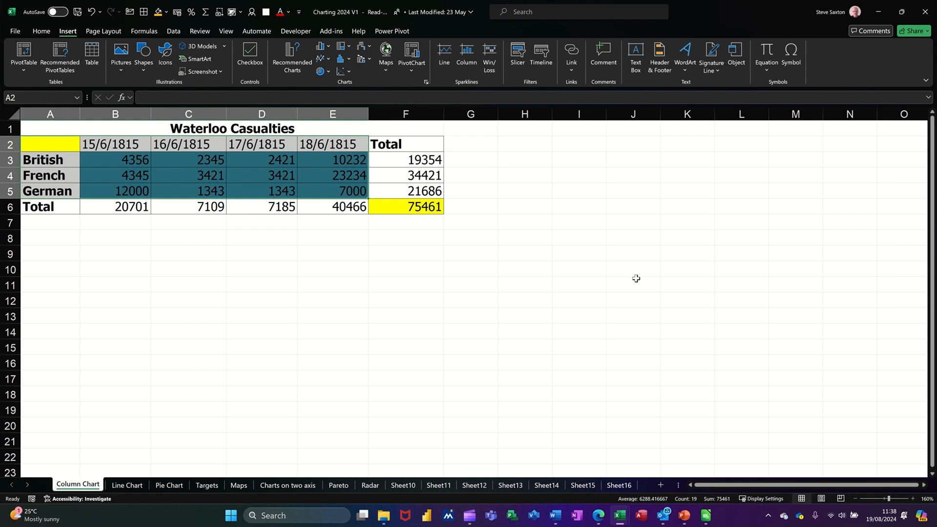
Insert a 2-D clustered column chart from the casualty data in A2:E5.
click(288, 269)
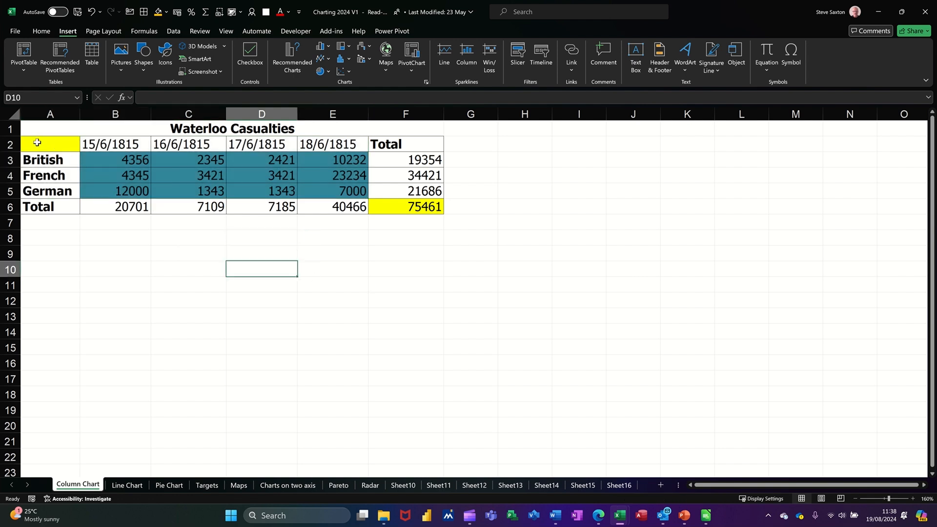
drag(44, 143, 322, 188)
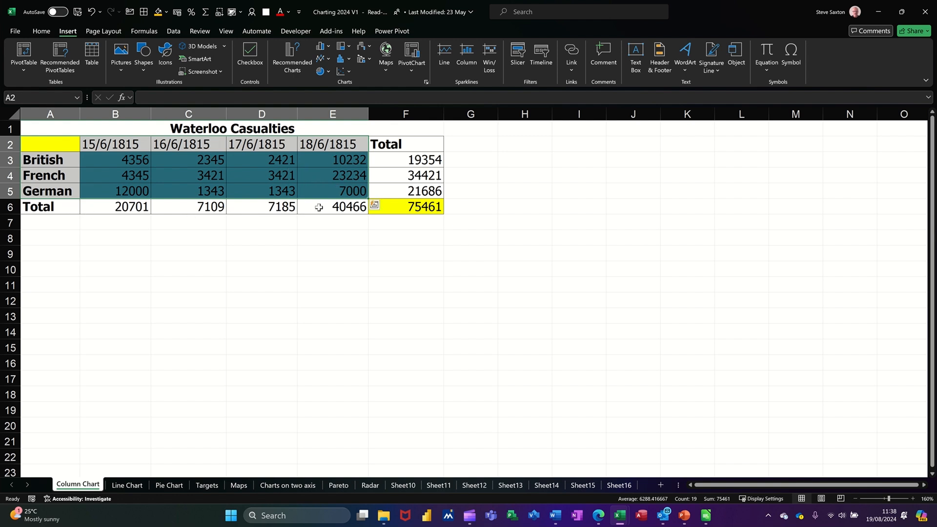
click(43, 32)
click(66, 31)
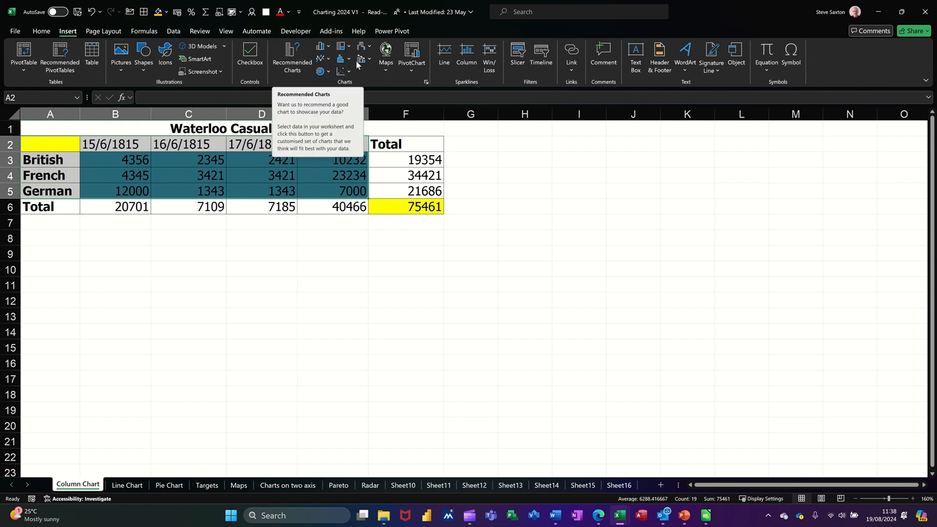
click(328, 47)
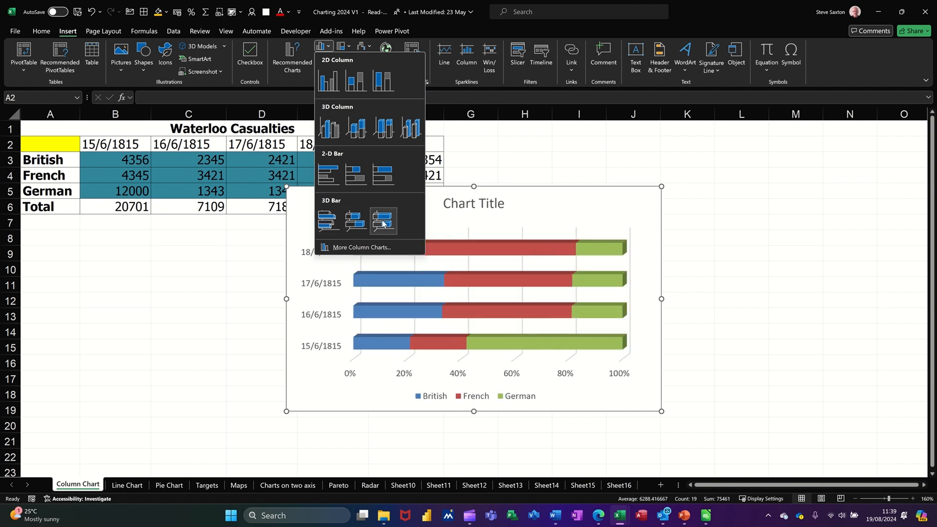
click(328, 80)
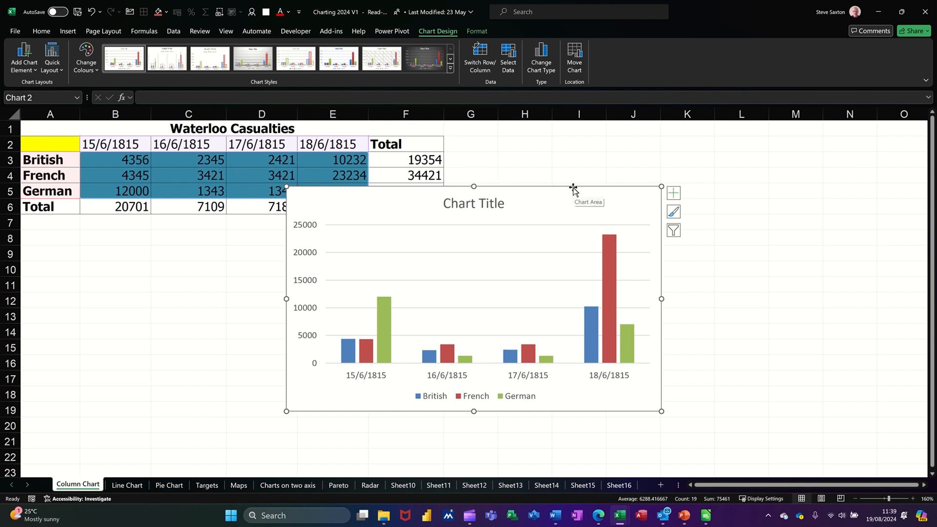
Move the chart below the table and widen it to about column H.
drag(571, 188, 310, 223)
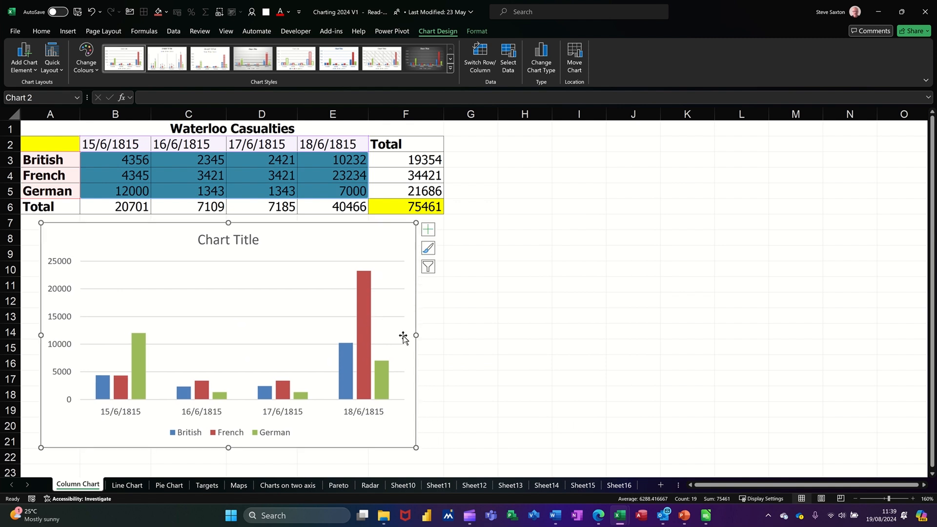
drag(416, 334, 606, 334)
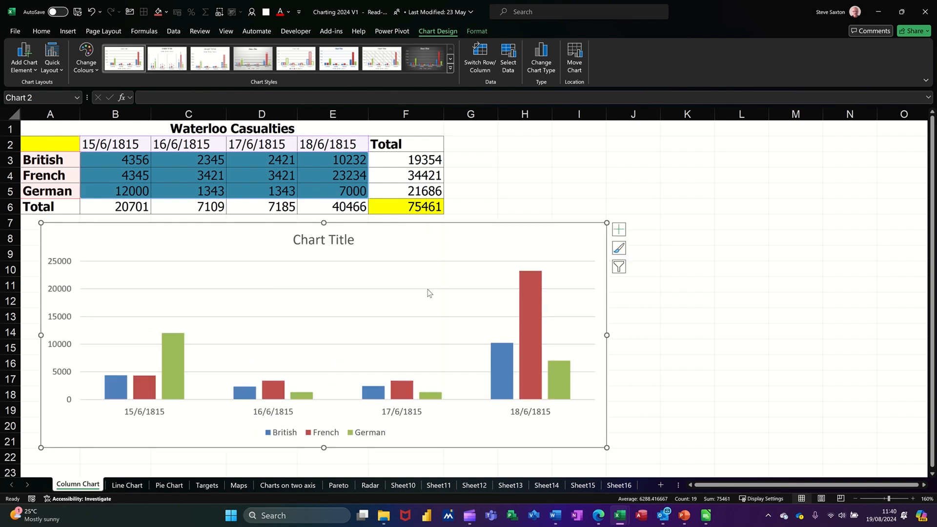
Link the chart title to cell A1.
click(347, 244)
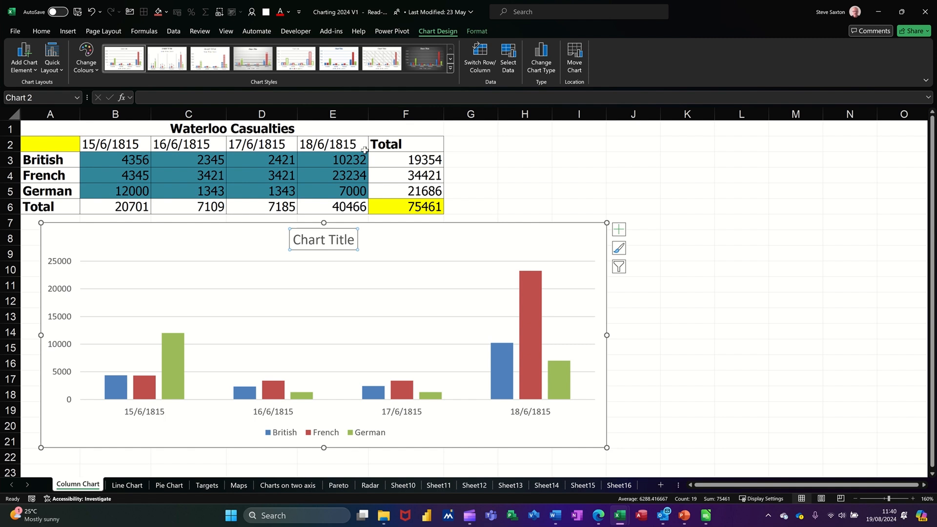
click(216, 98)
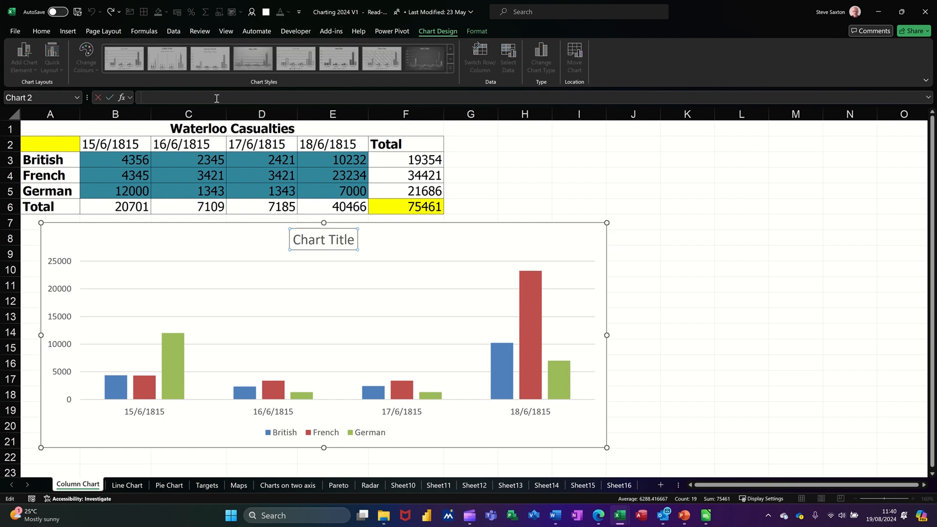
click(225, 129)
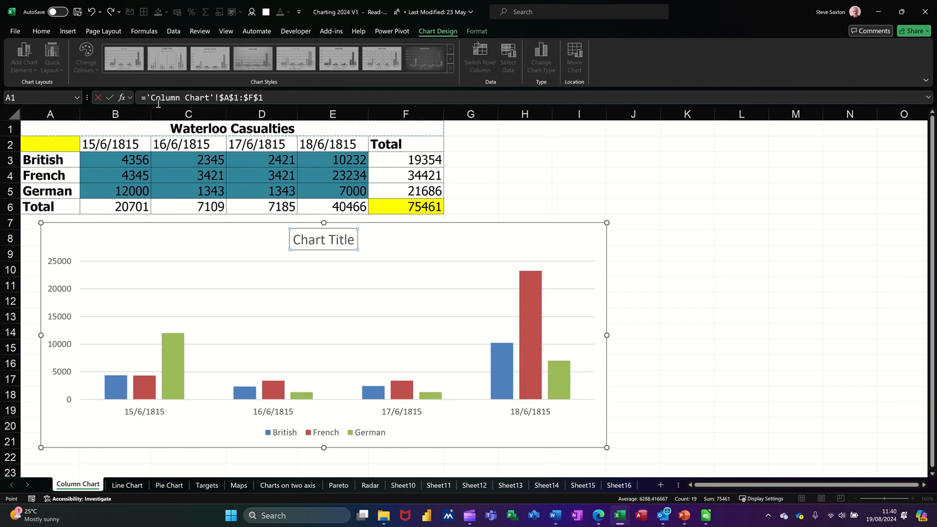
click(109, 99)
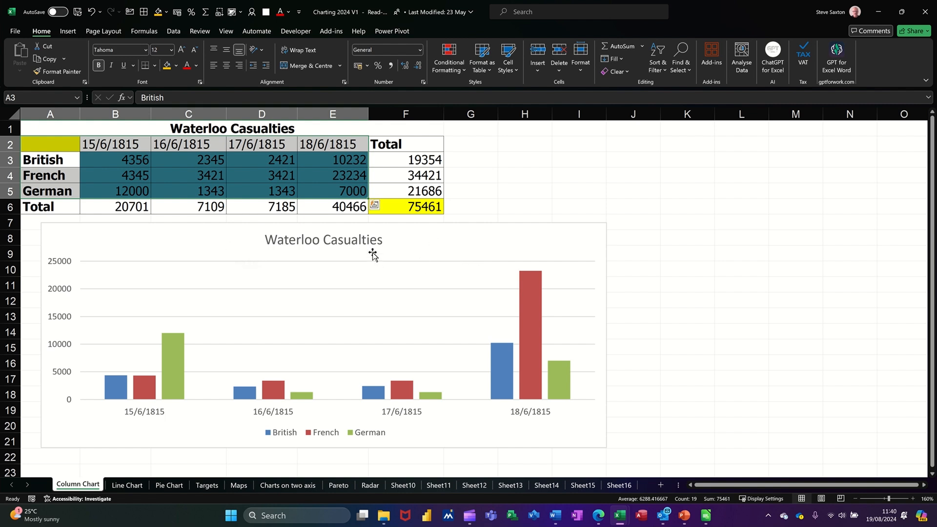
Enter dfdfd in cell A1 to test the linked title, and undo the entry.
click(269, 130)
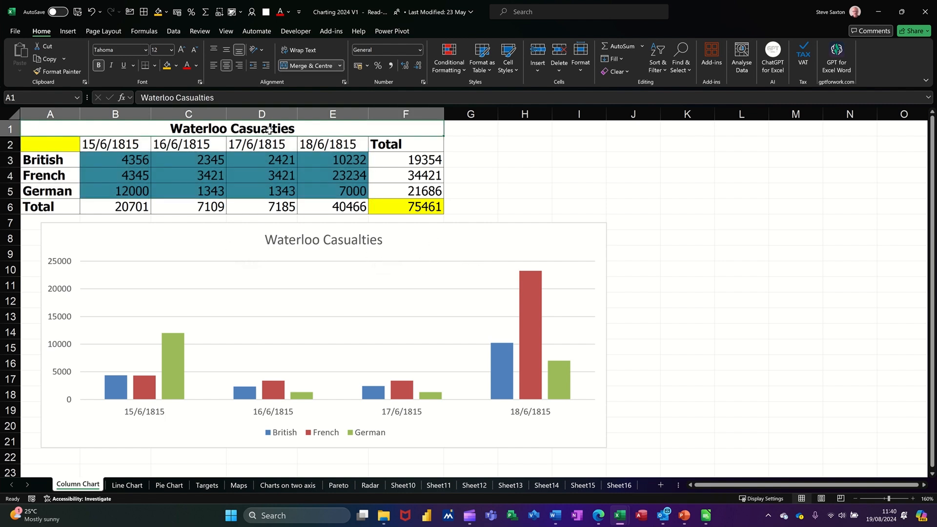
text(dfdfd)
key(Return)
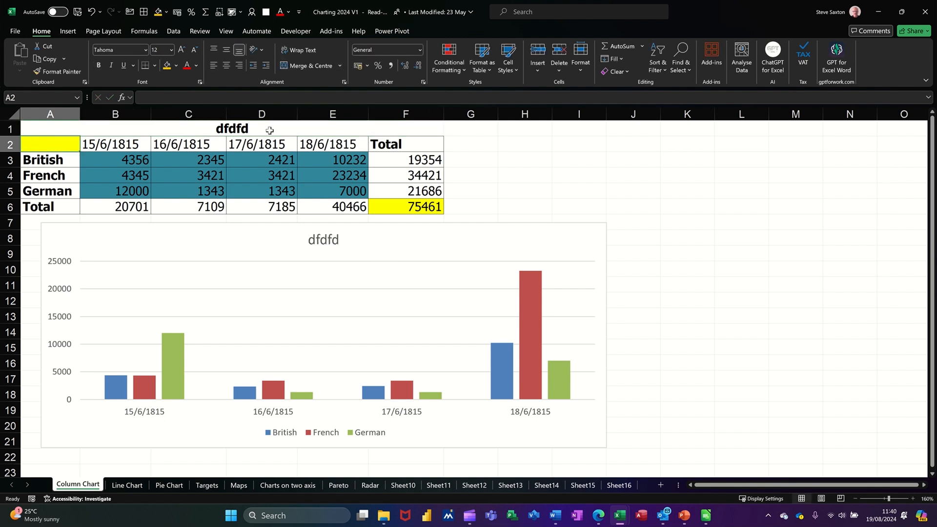
key(ctrl+z)
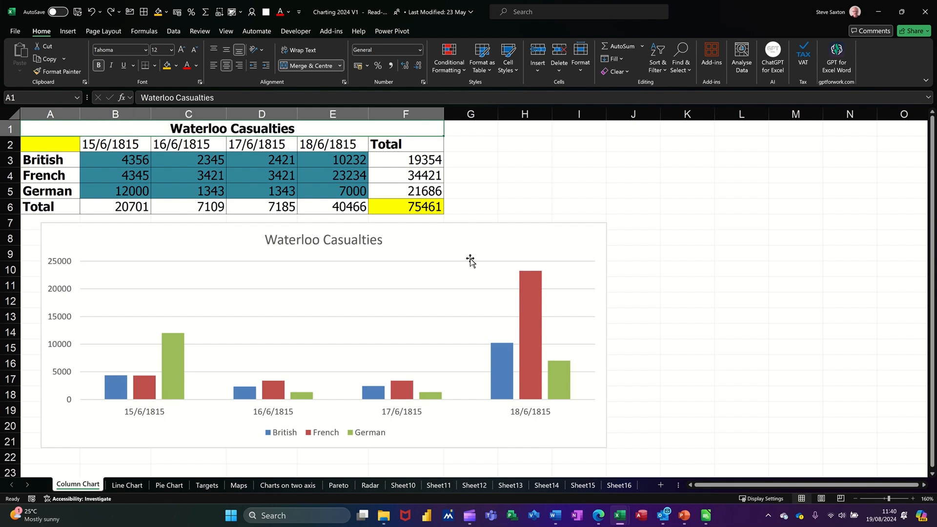
Add data labels to the chart's columns.
click(522, 232)
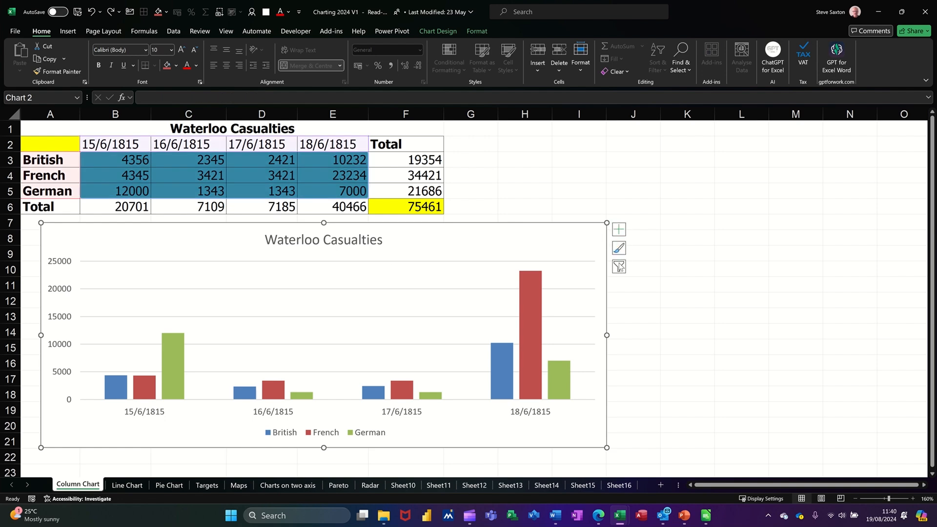
click(618, 231)
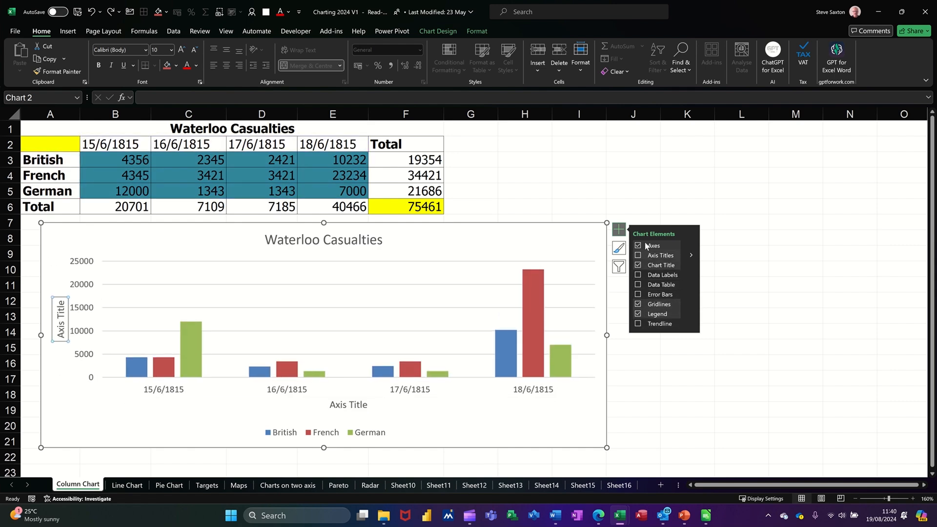
click(638, 275)
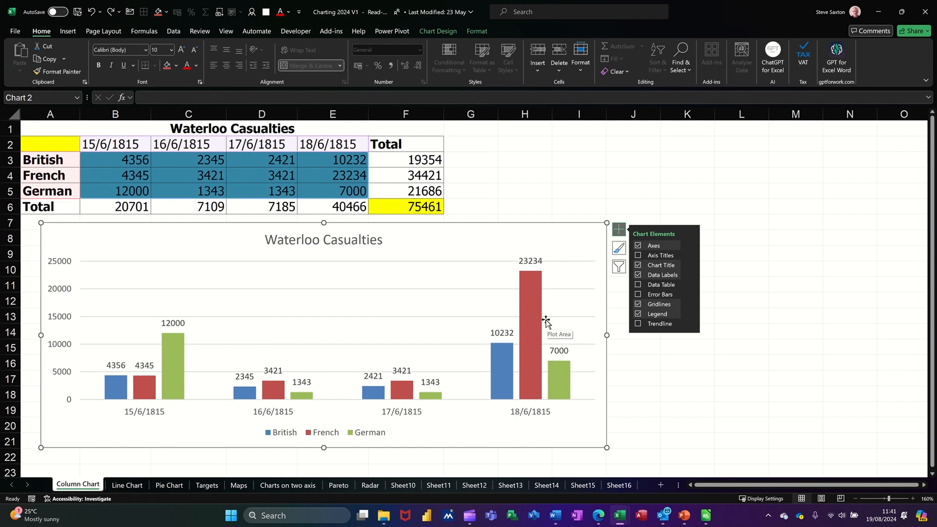
Apply the dark chart style with shaded 3-D-looking columns.
click(618, 250)
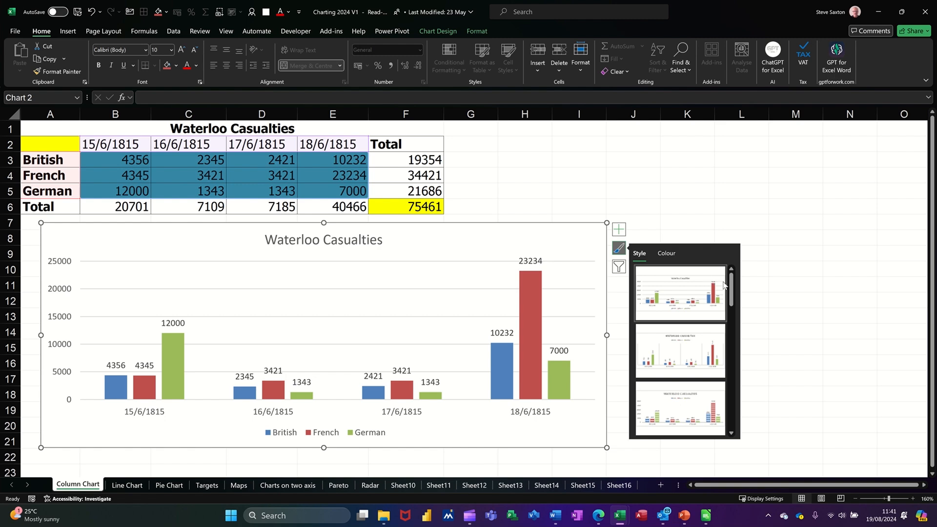
drag(732, 287, 731, 358)
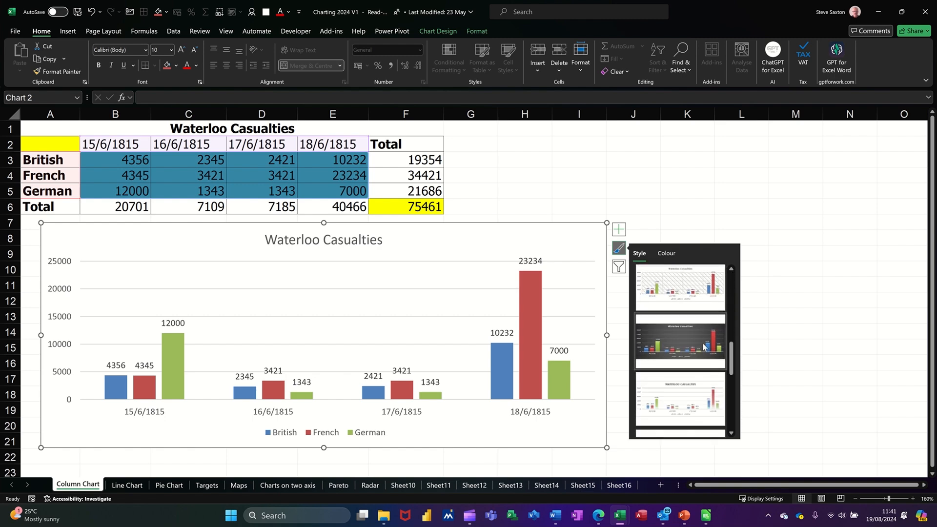
click(666, 336)
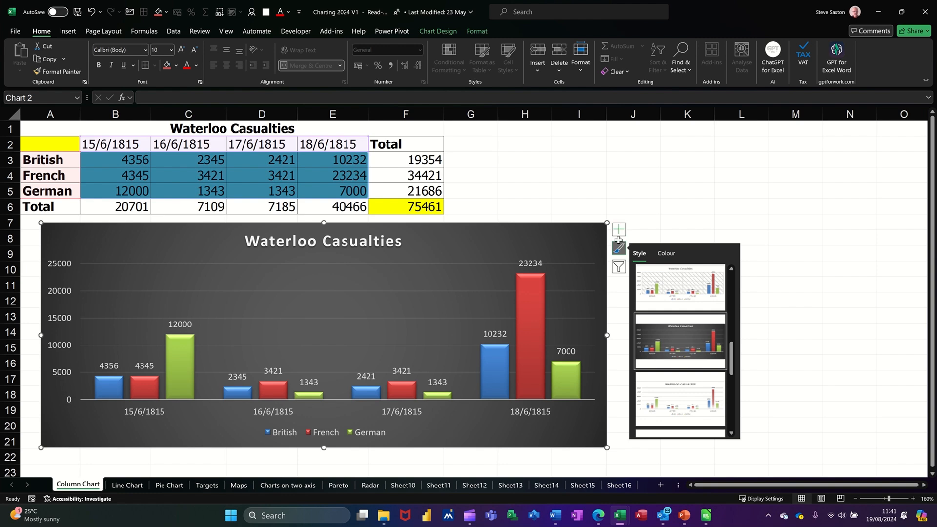
click(441, 32)
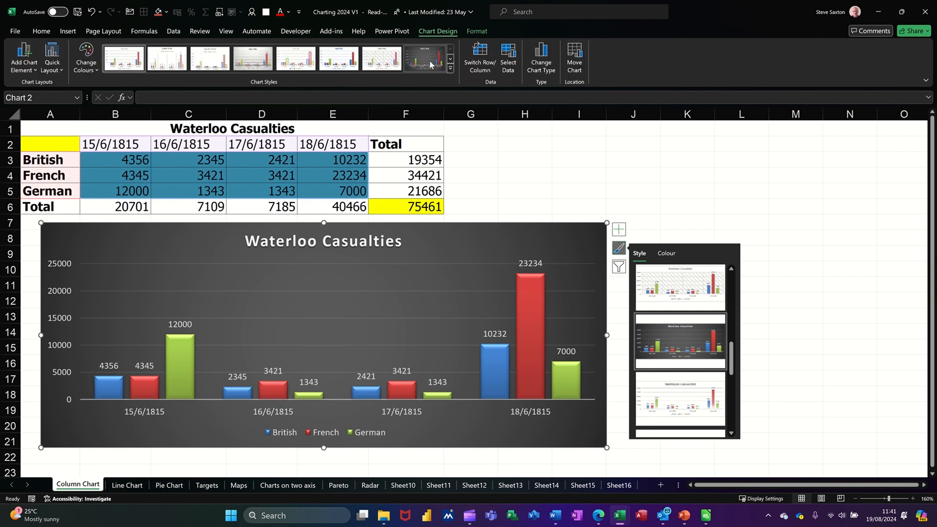
click(474, 32)
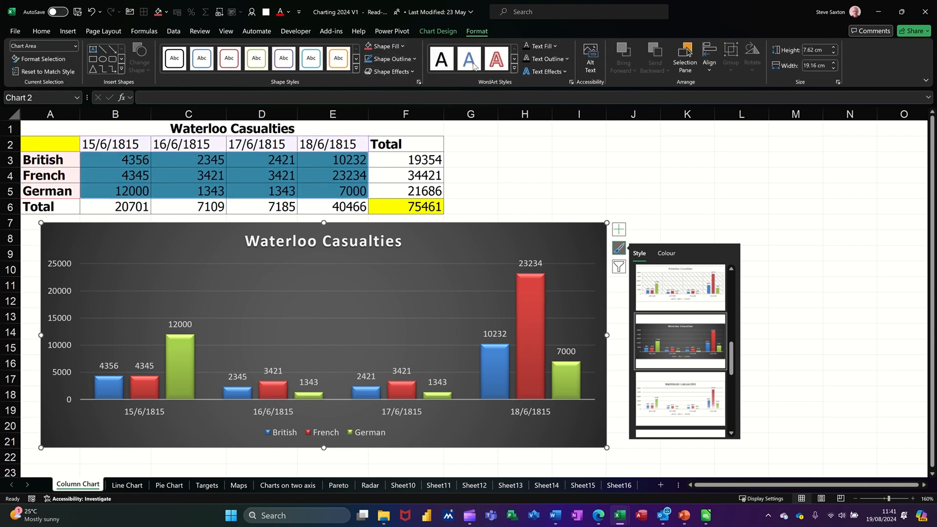
Filter the French series out of the chart and then restore it.
click(619, 267)
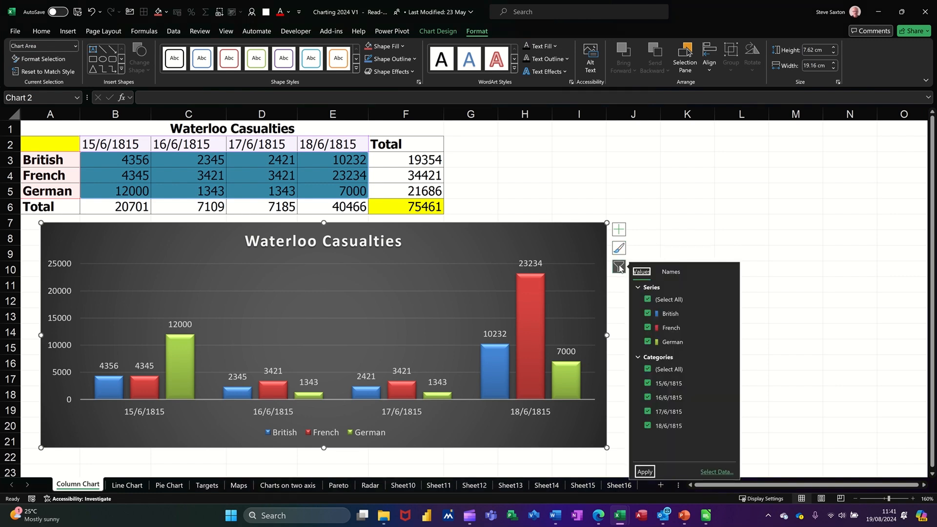
click(648, 328)
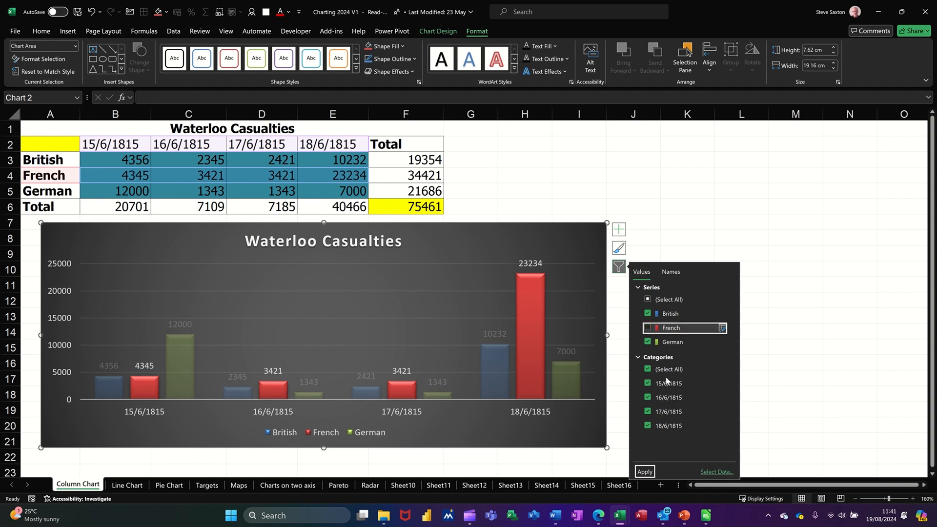
click(650, 472)
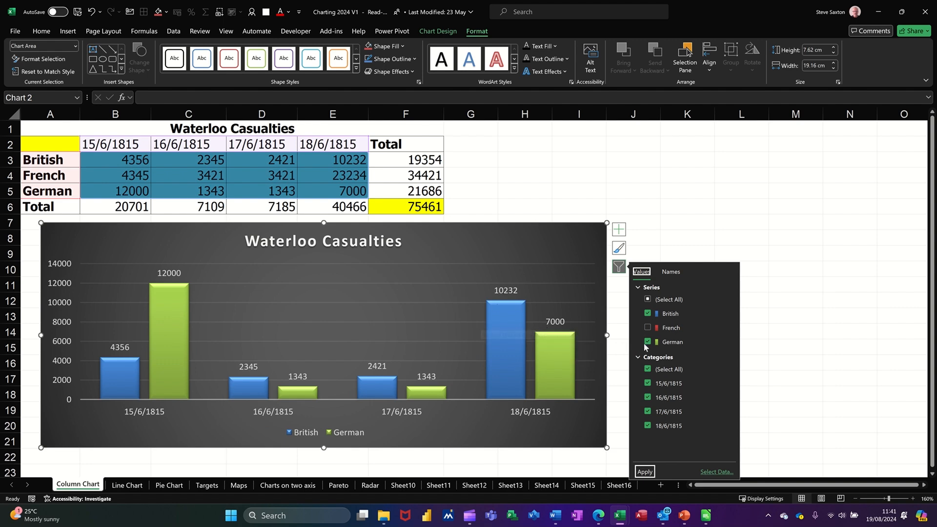
click(648, 327)
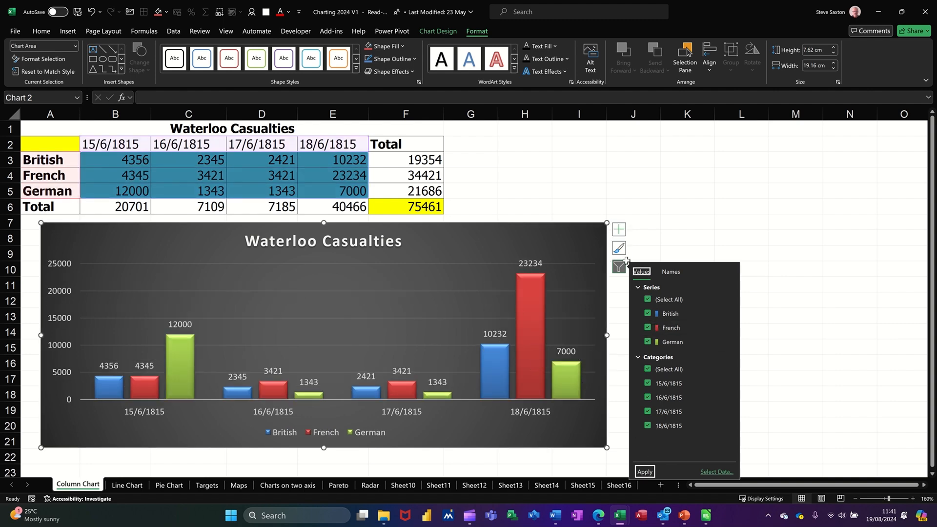
Open the formatting pane and inspect its options for the chart area, title, data series and legend.
click(584, 230)
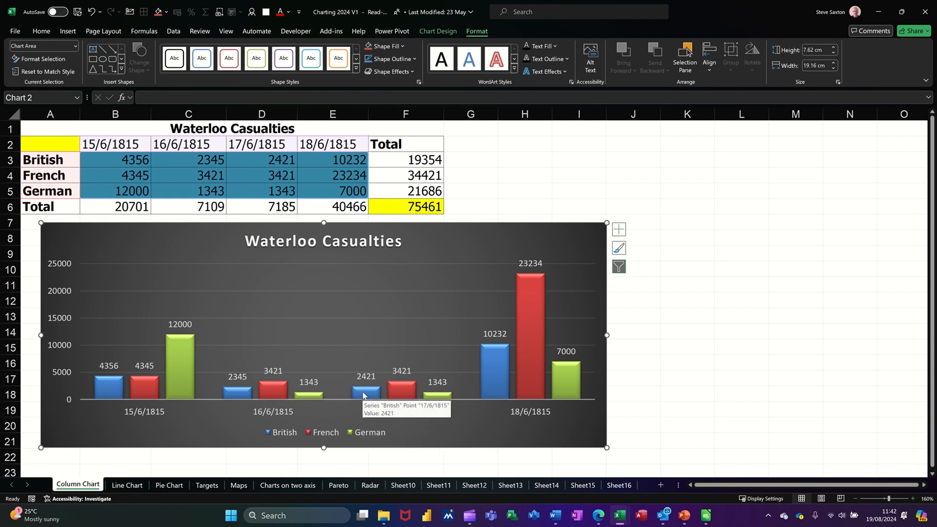
double_click(585, 240)
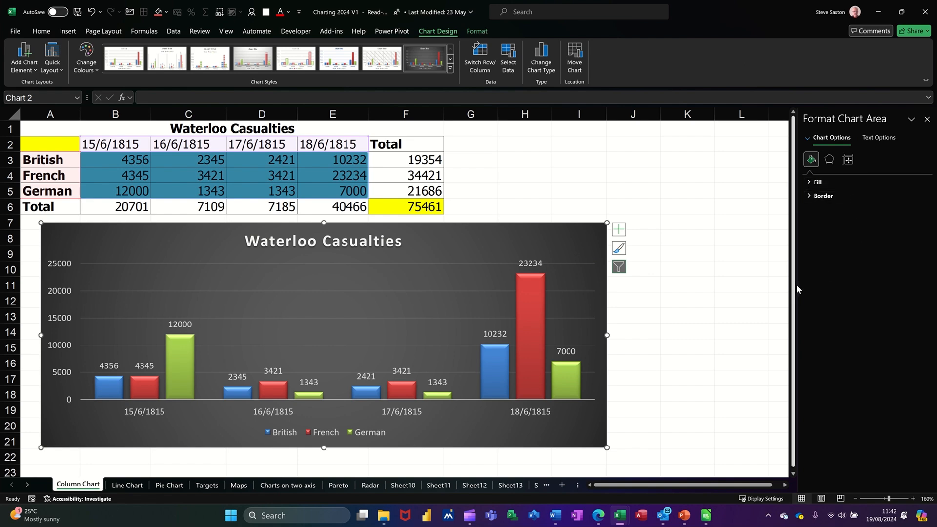
drag(799, 284, 726, 288)
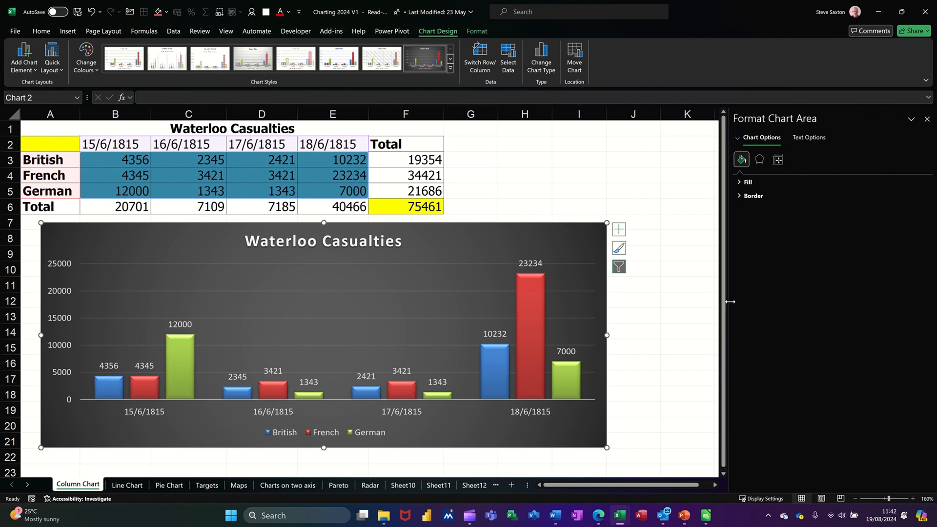
click(367, 244)
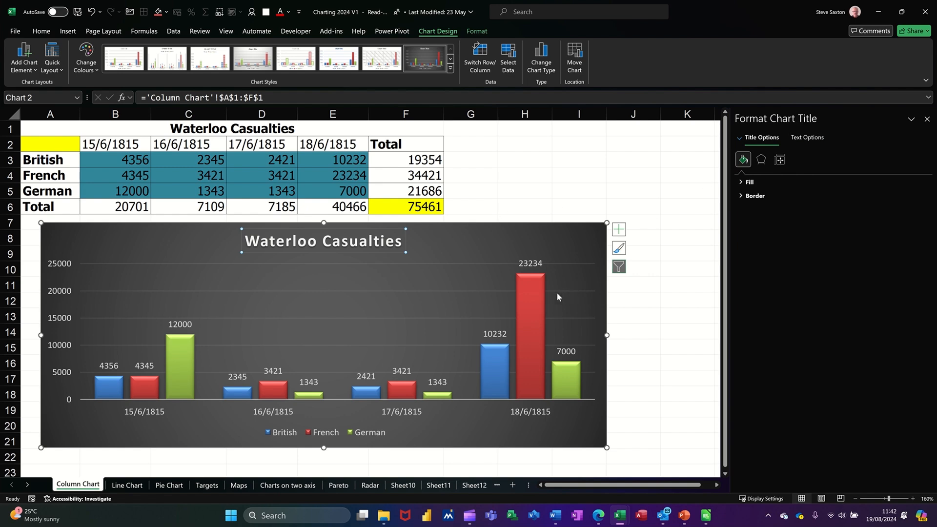
click(532, 301)
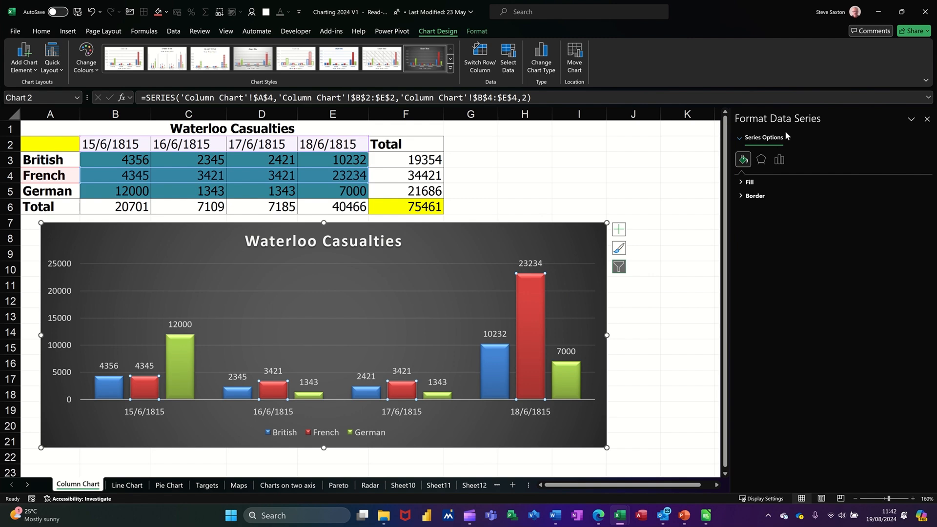
click(369, 435)
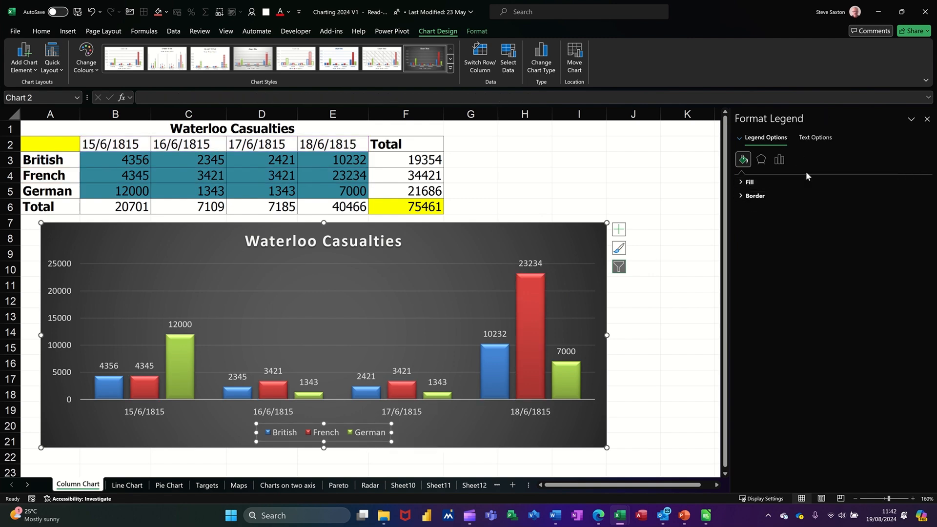
click(590, 234)
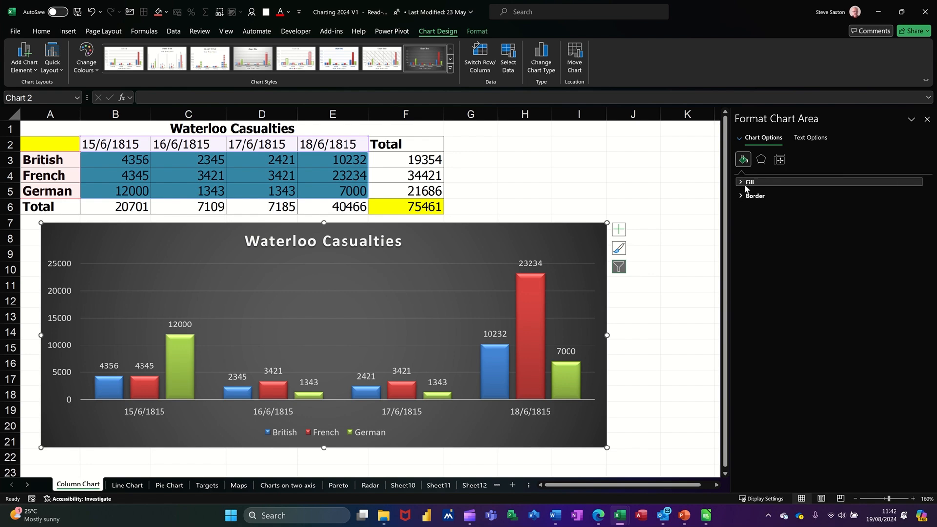
Expand the chart area's Shadow and Glow effect settings.
click(760, 161)
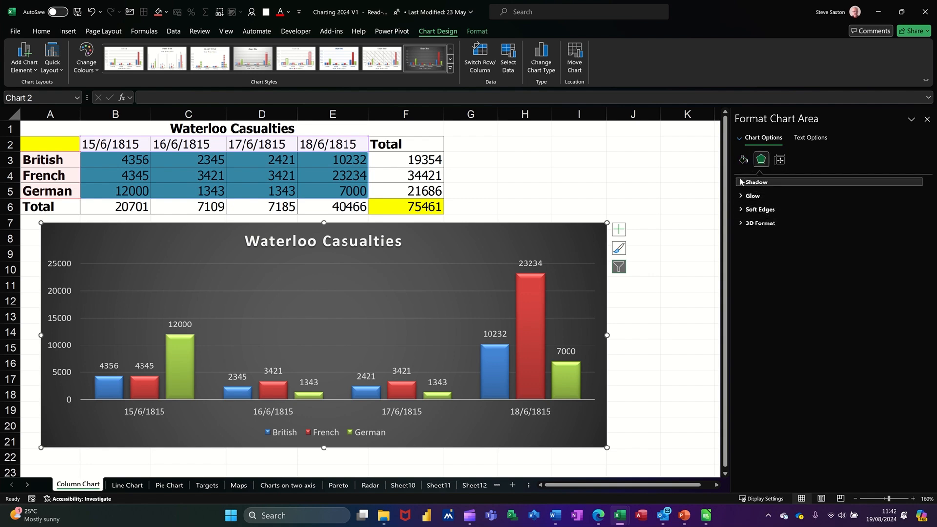
click(742, 182)
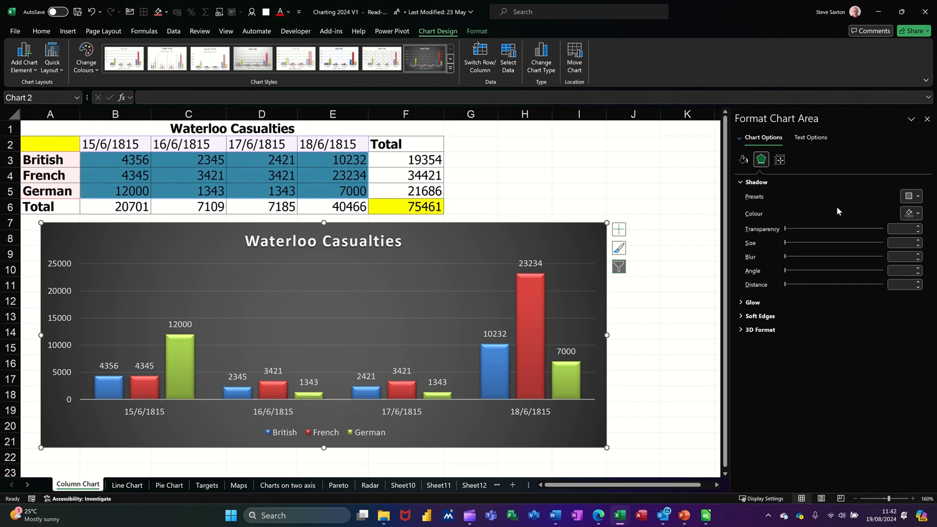
click(738, 301)
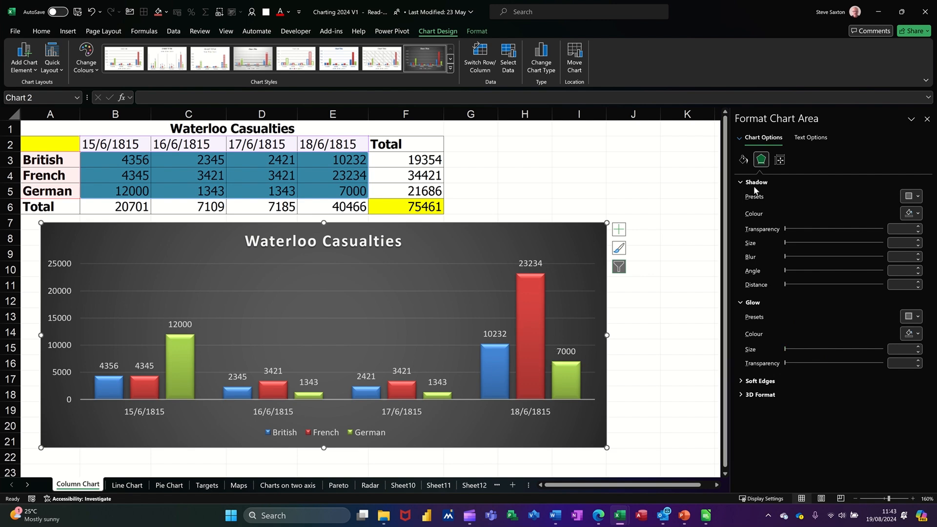
Expand the chart area's Size and Properties settings to inspect them.
click(779, 159)
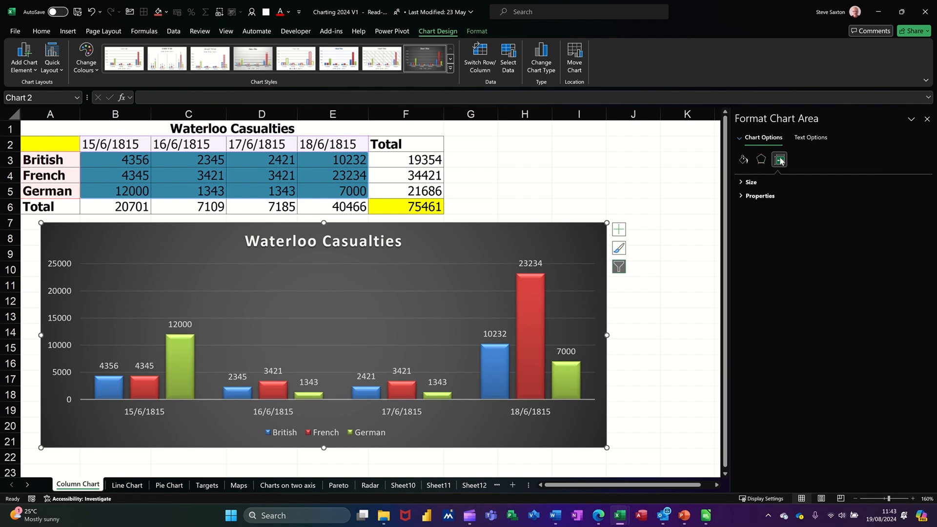
click(741, 182)
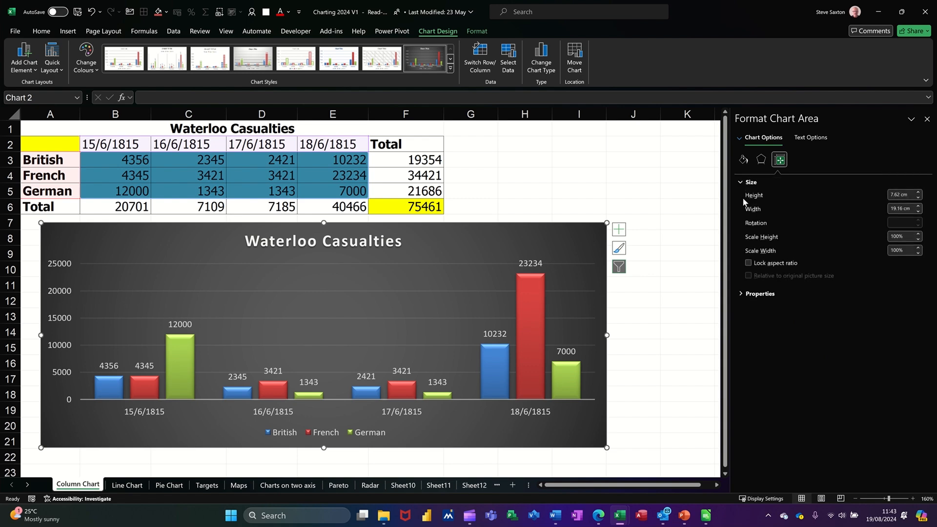
click(736, 293)
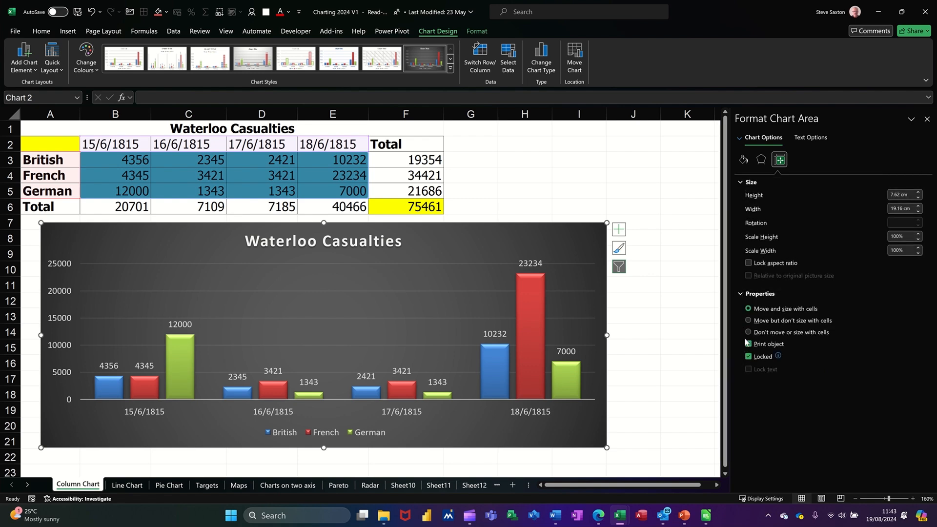
Set the chart area to no fill and change the chart's font colour to Automatic.
click(743, 160)
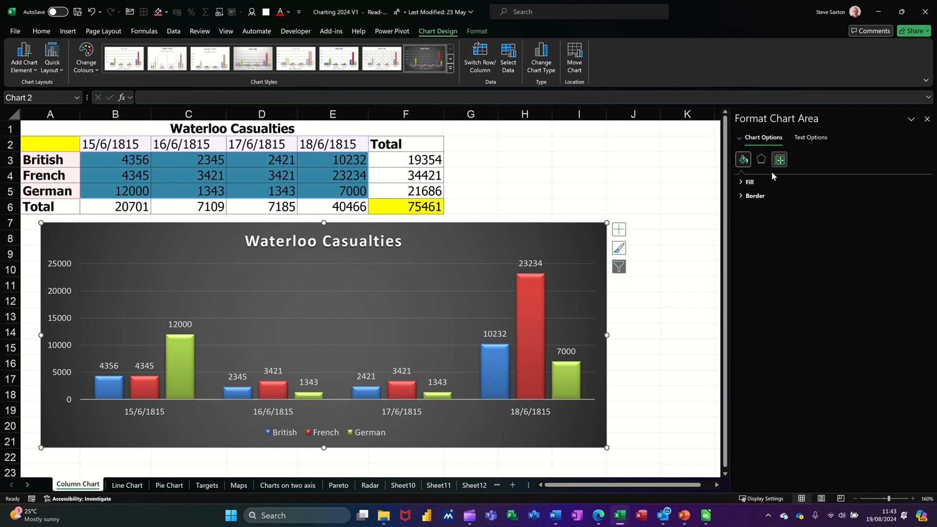
click(743, 183)
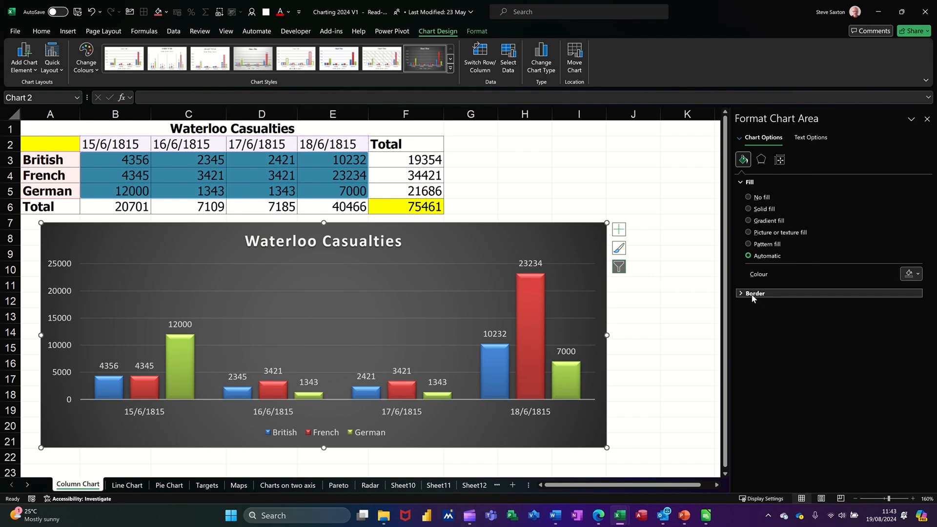
click(748, 197)
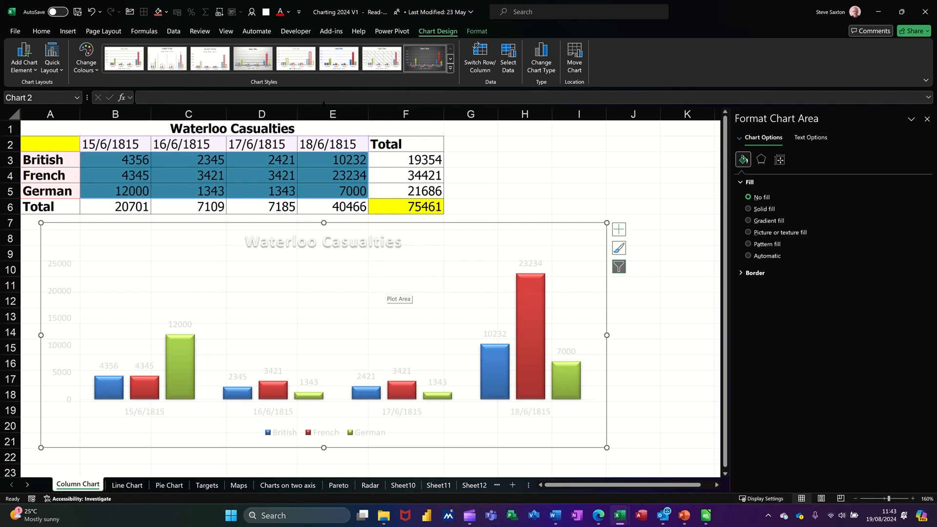
click(288, 11)
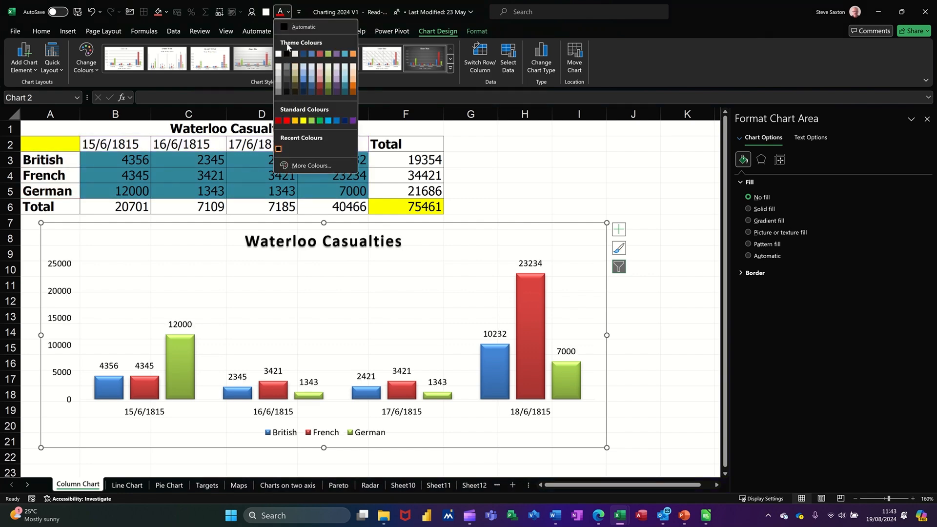
click(294, 28)
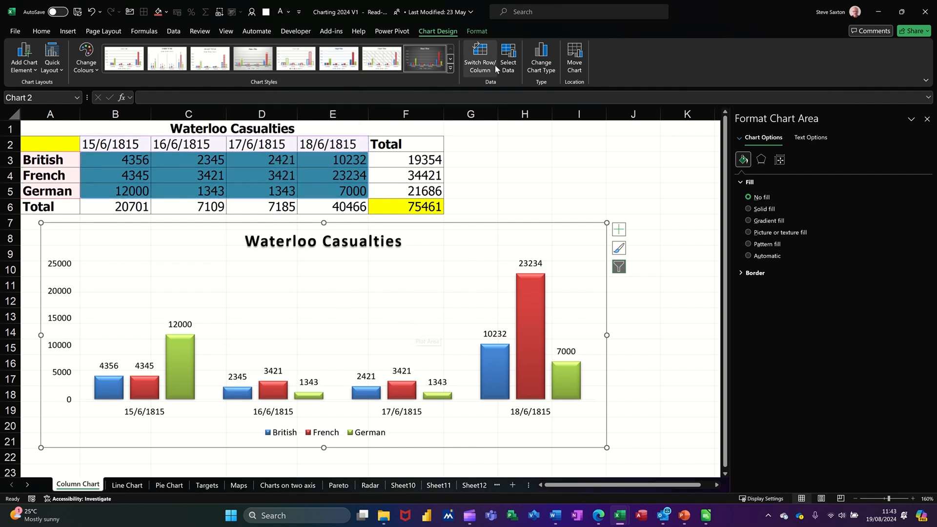
click(474, 33)
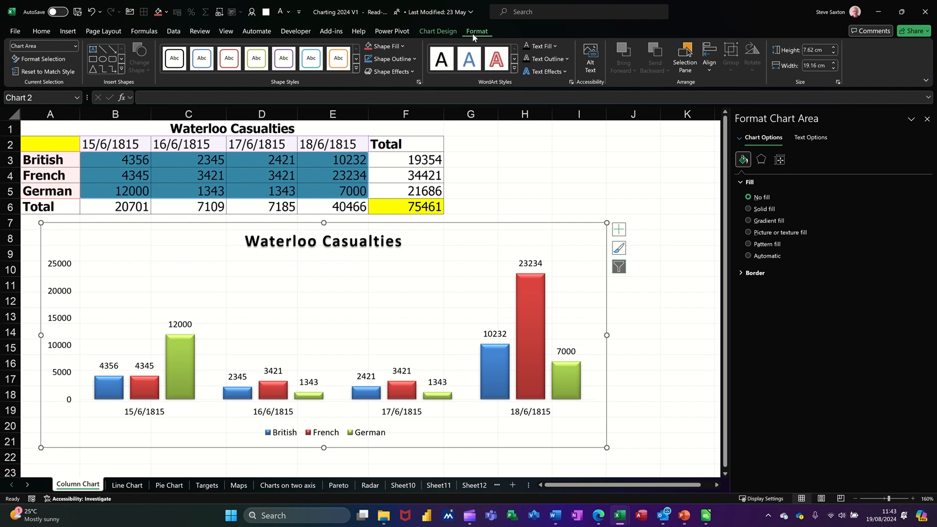
right_click(535, 49)
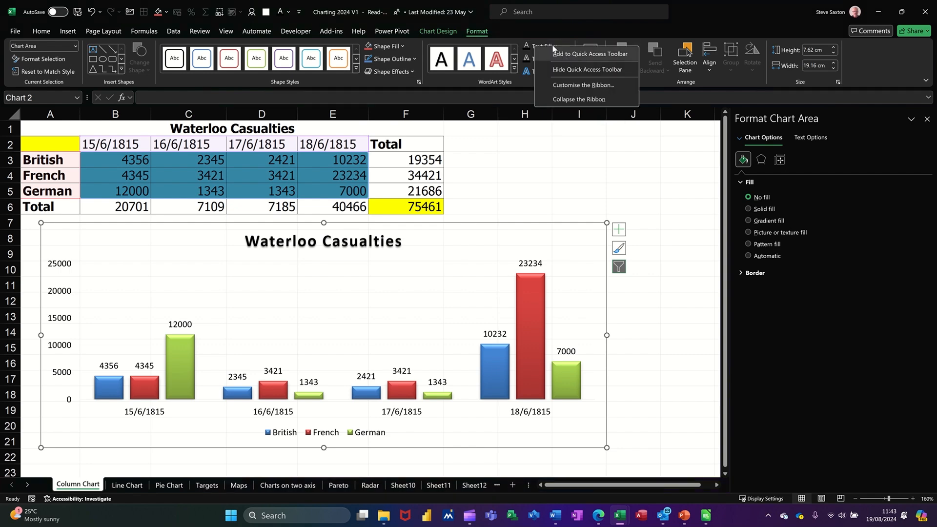
key(Escape)
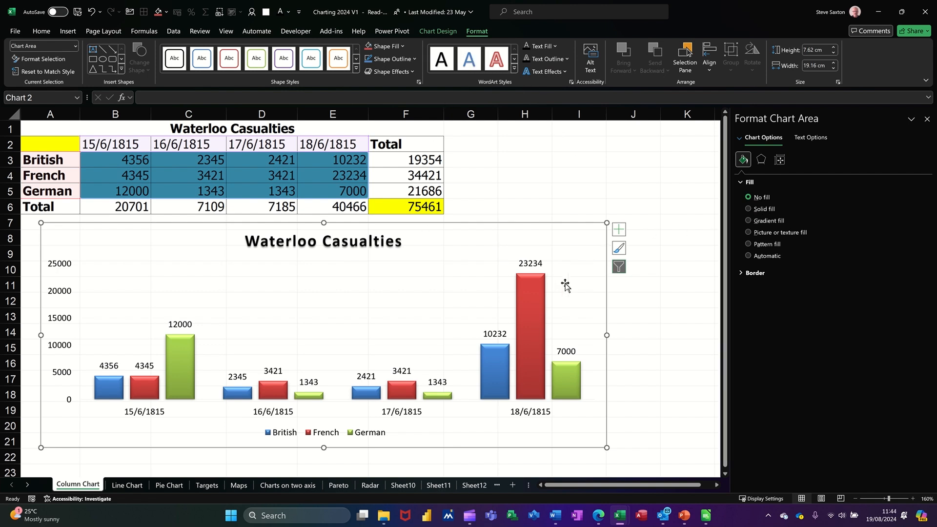
Give the chart area a solid orange fill with about 53% transparency.
click(680, 285)
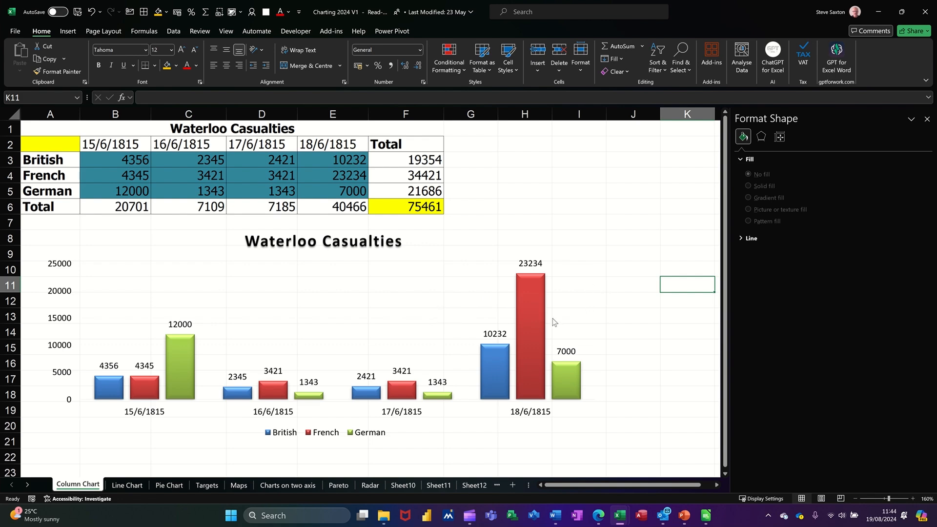
click(568, 269)
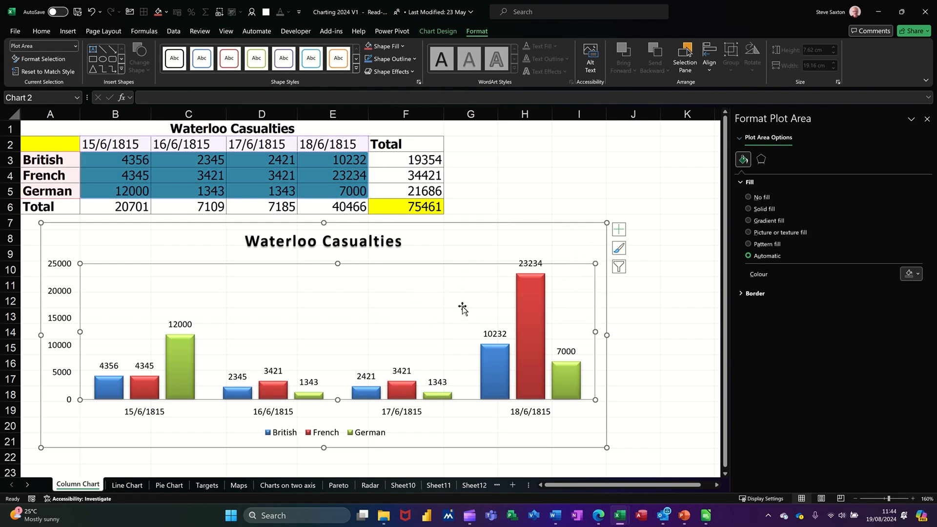
click(592, 239)
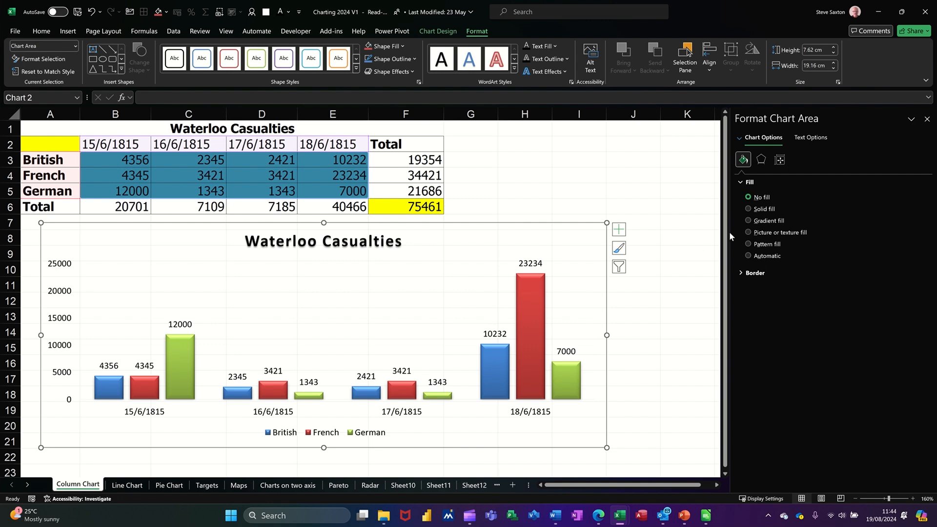
click(748, 209)
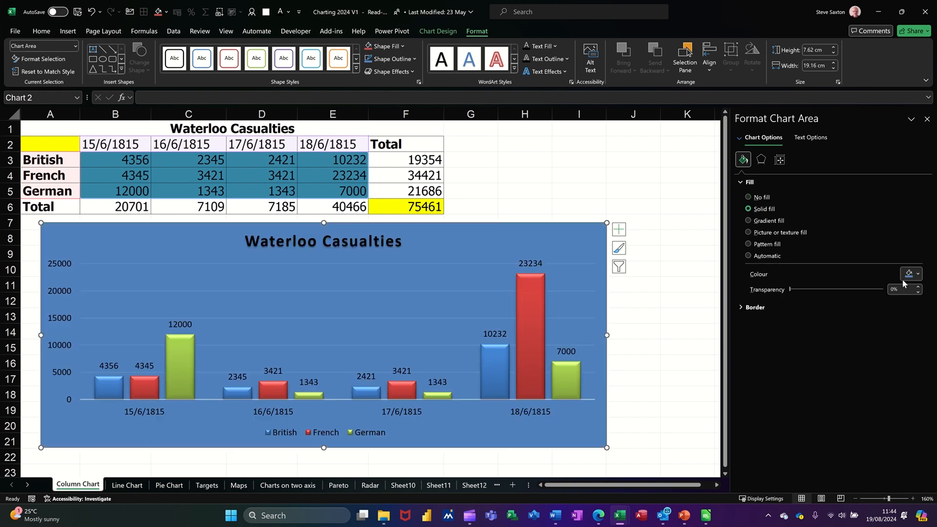
click(917, 274)
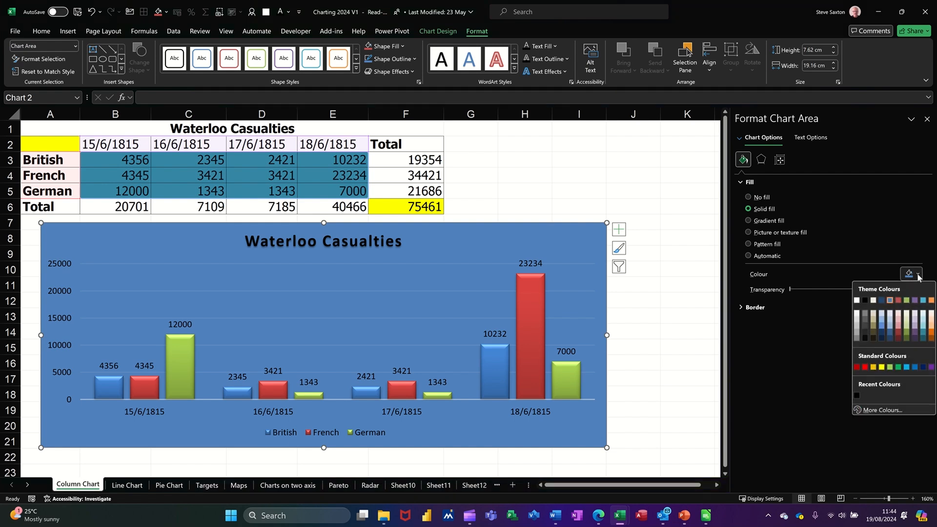
click(873, 368)
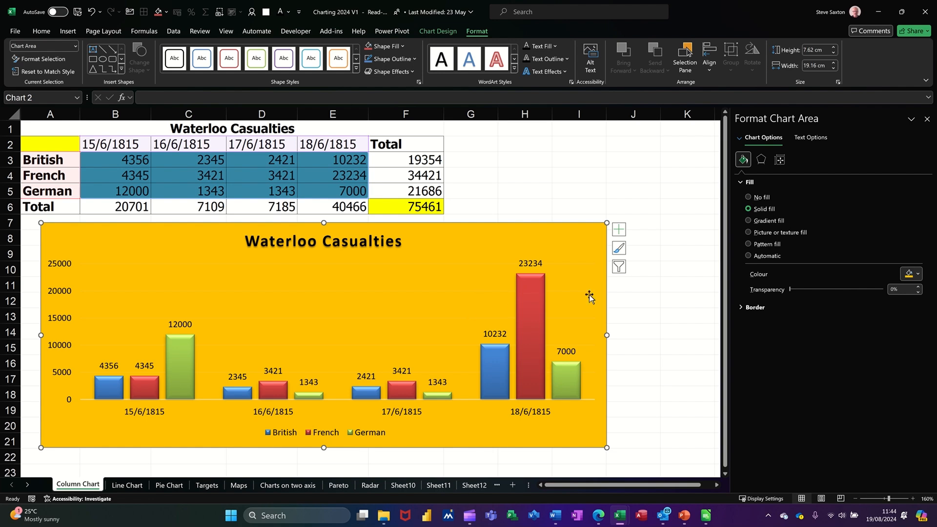
drag(790, 289, 825, 289)
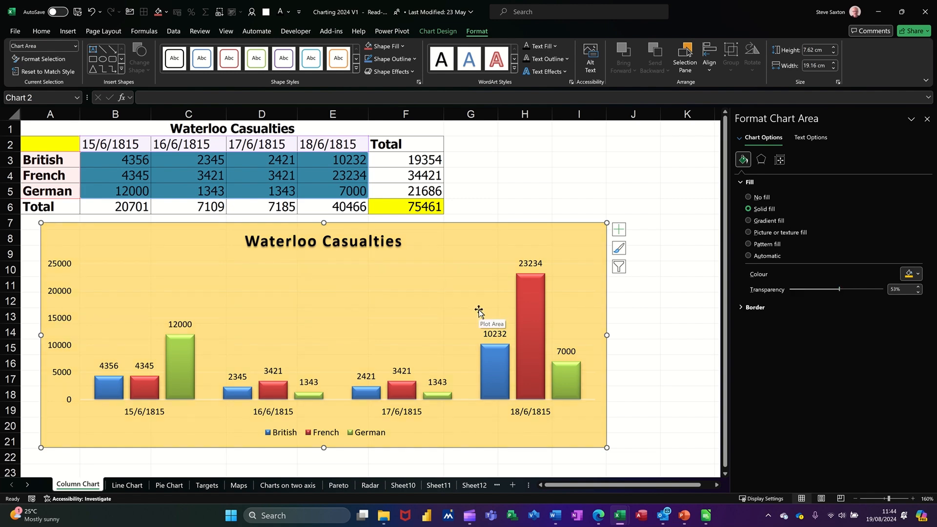
Switch the chart area to a gradient fill, remove the middle stops and colour the first stop red.
click(748, 221)
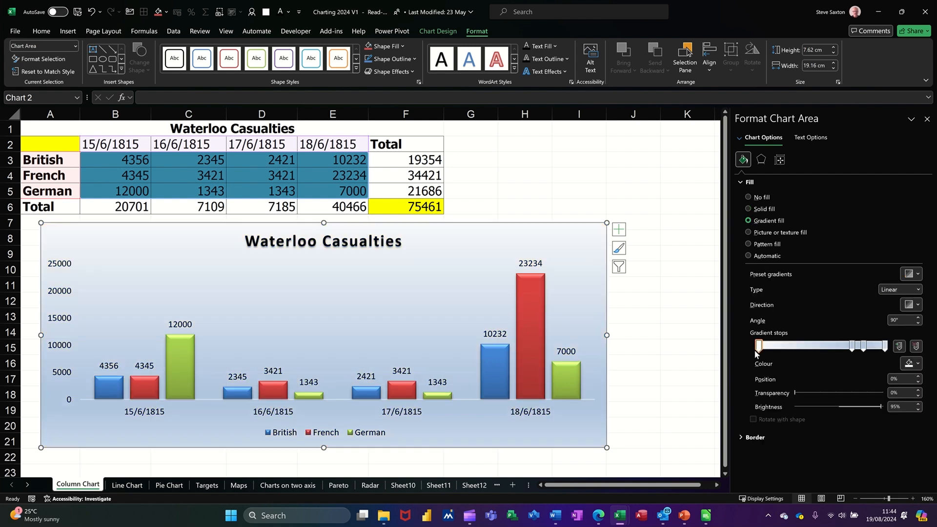
click(852, 346)
drag(851, 367, 862, 368)
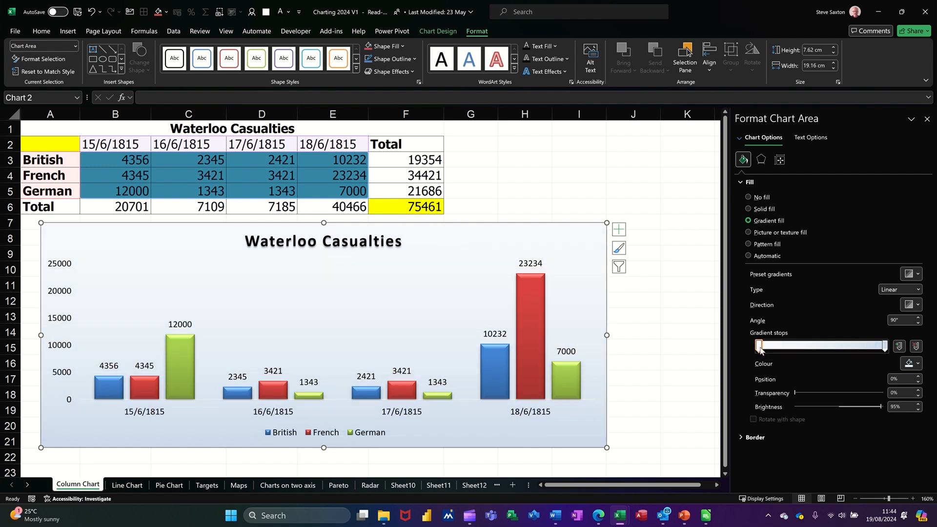
click(918, 365)
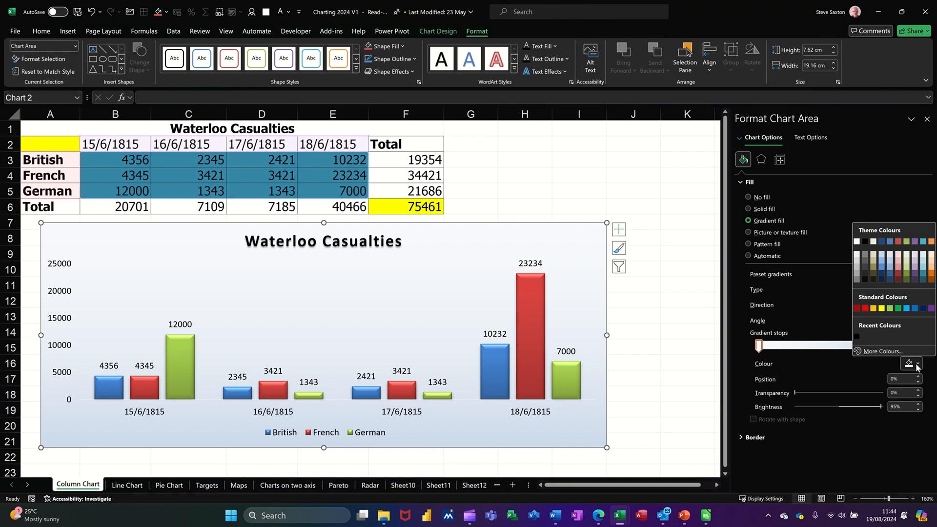
click(857, 308)
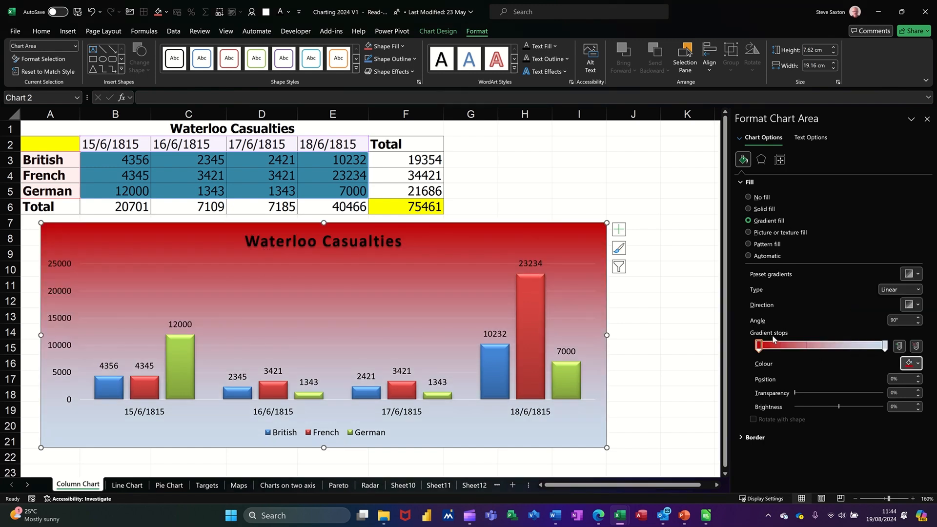
Add a gradient stop at 15% coloured orange and another at 38% in dark blue.
click(778, 346)
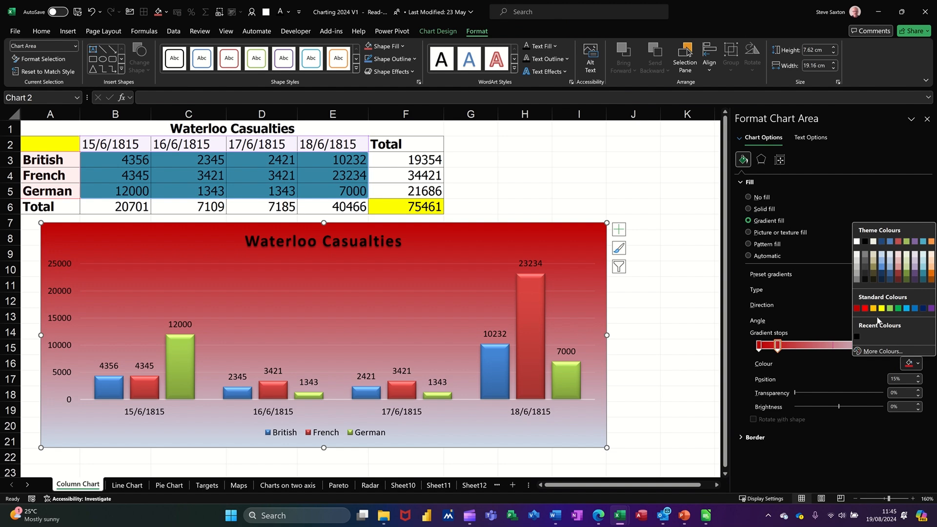
click(873, 308)
click(806, 347)
click(918, 363)
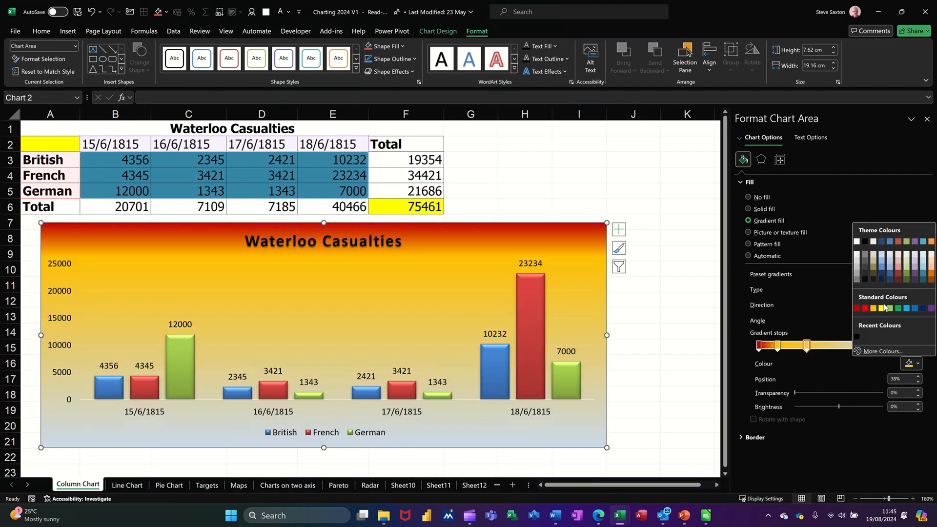
click(881, 279)
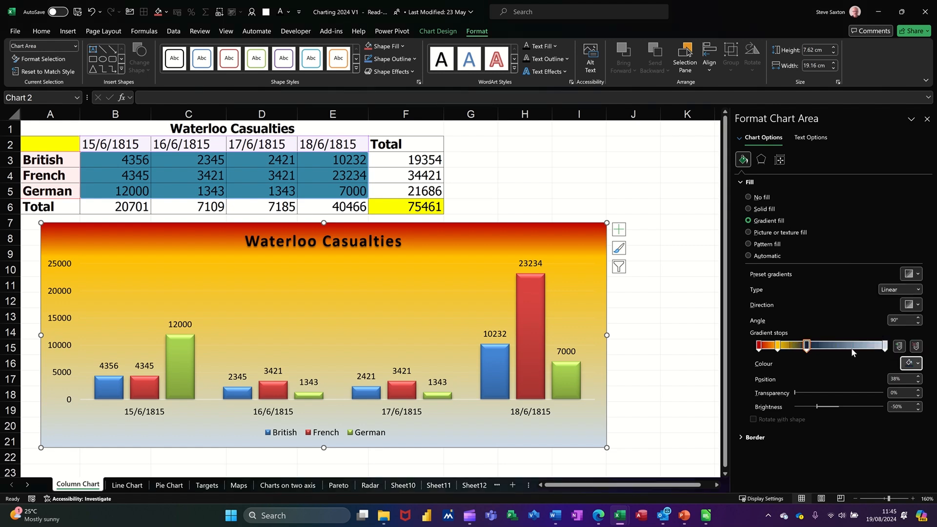
Add a gradient stop at 60% and colour it red.
click(835, 348)
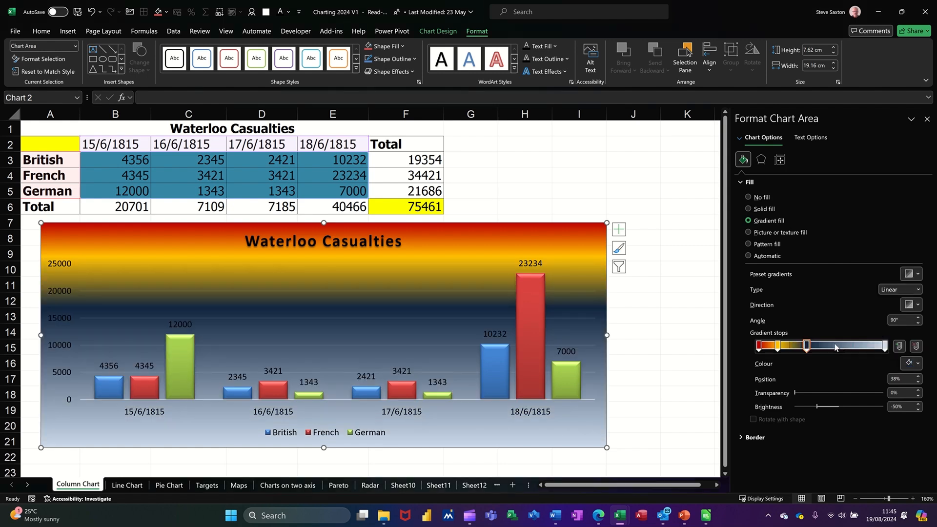
click(919, 364)
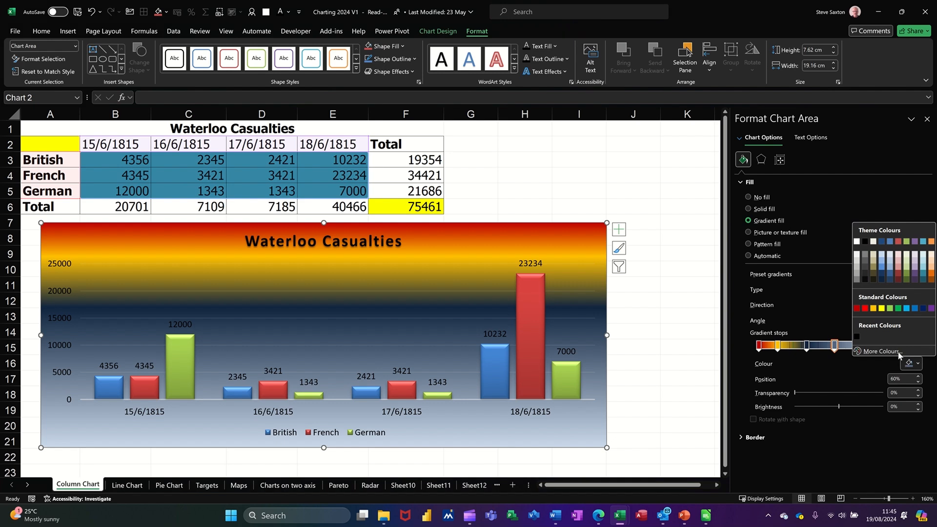
click(857, 309)
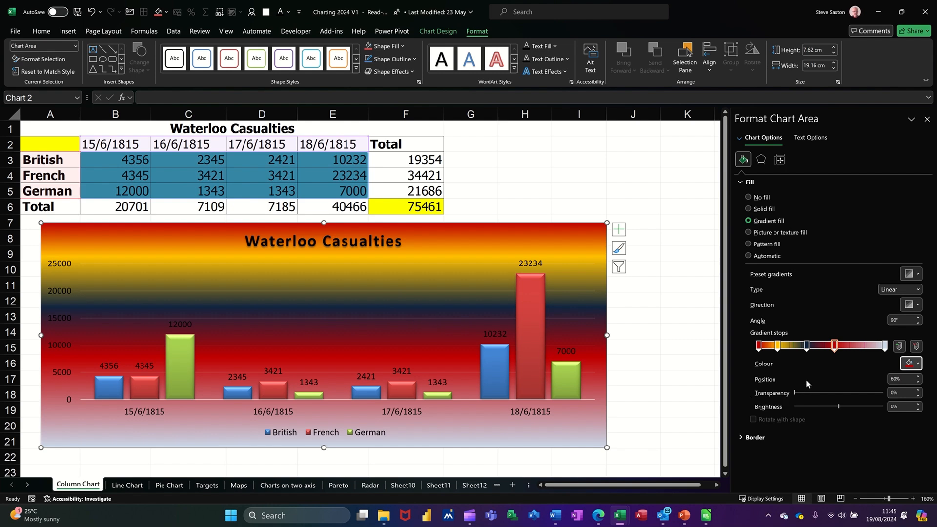
Change the gradient type to Radial with the direction radiating from the centre.
click(918, 275)
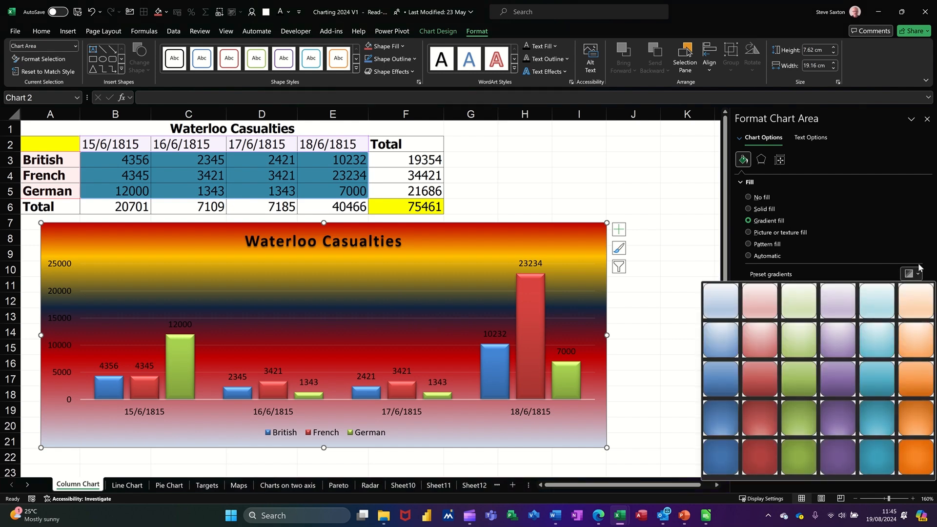
click(919, 255)
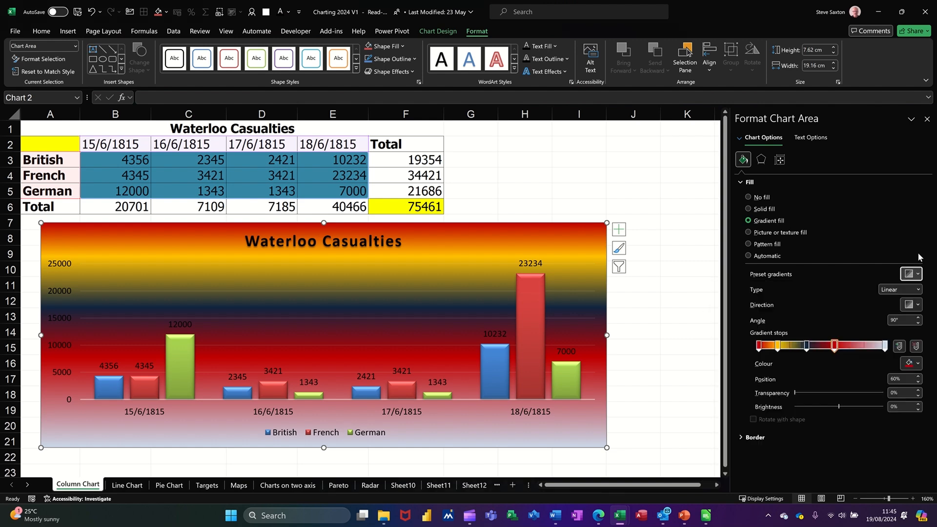
click(919, 290)
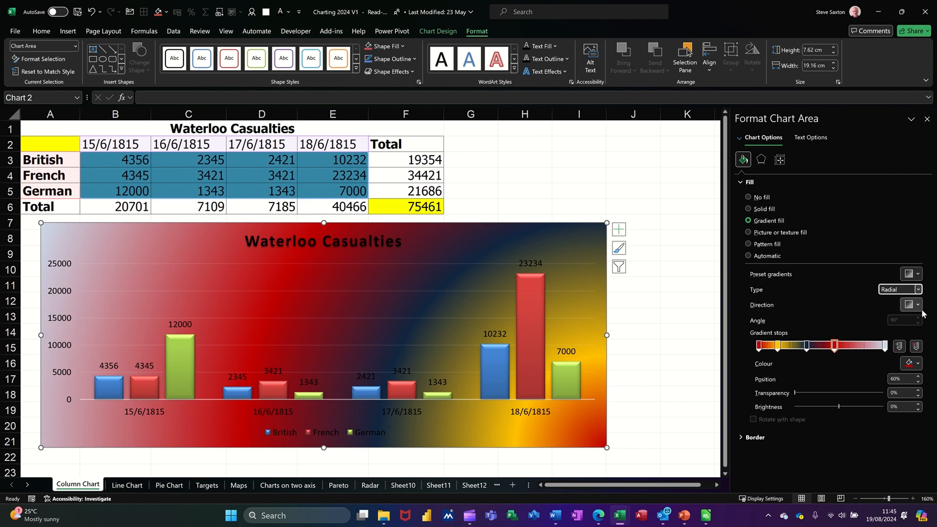
click(917, 306)
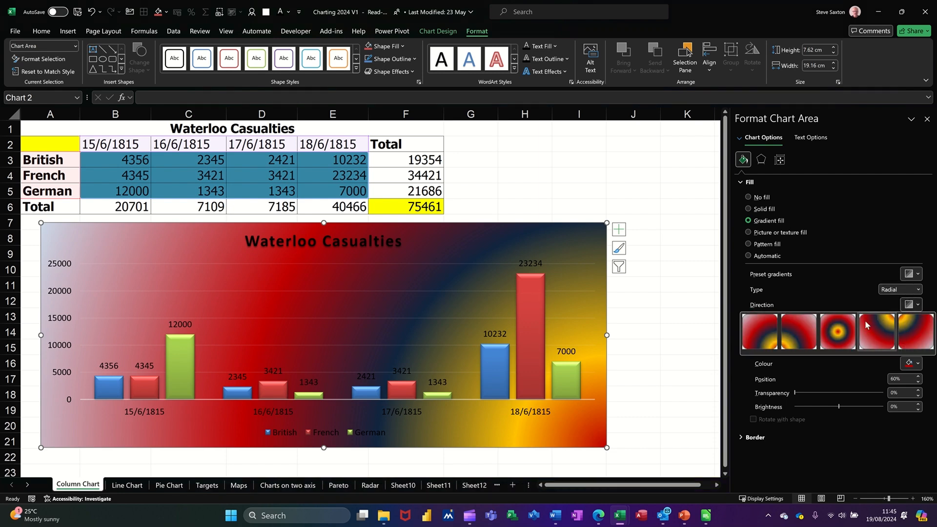
click(840, 330)
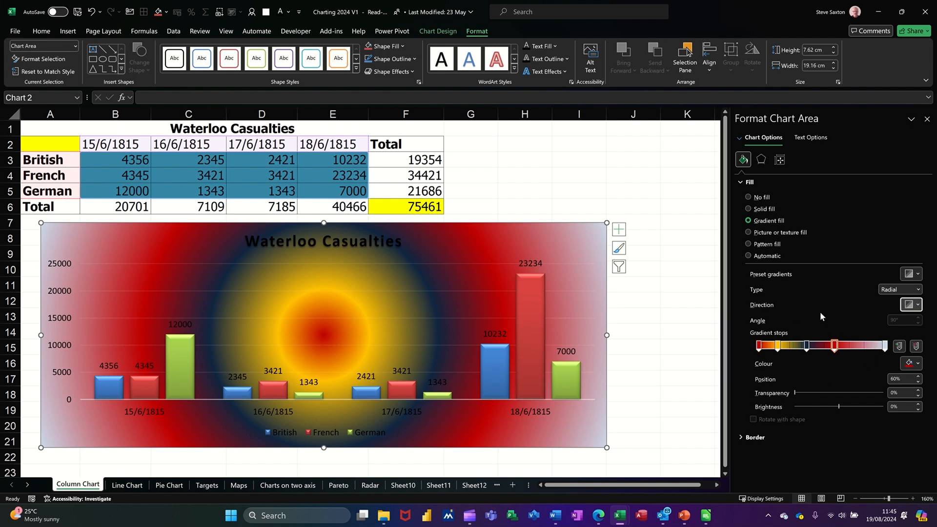
Switch the chart area to a picture or texture fill and try several textures, ending with the wood texture.
click(752, 234)
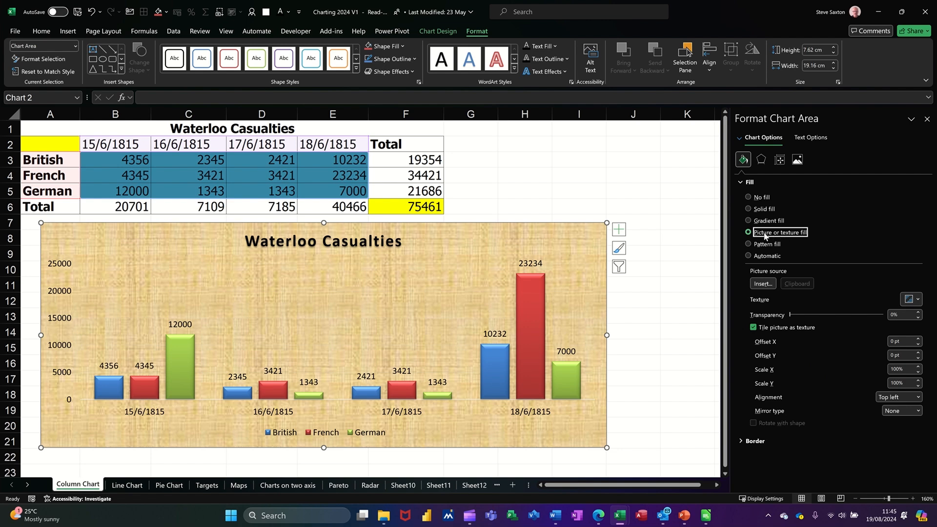
click(918, 300)
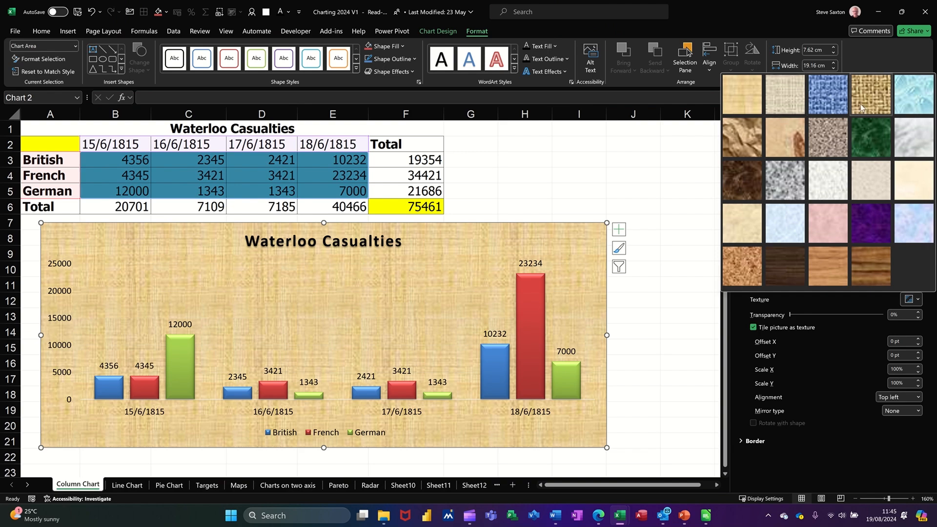
click(830, 134)
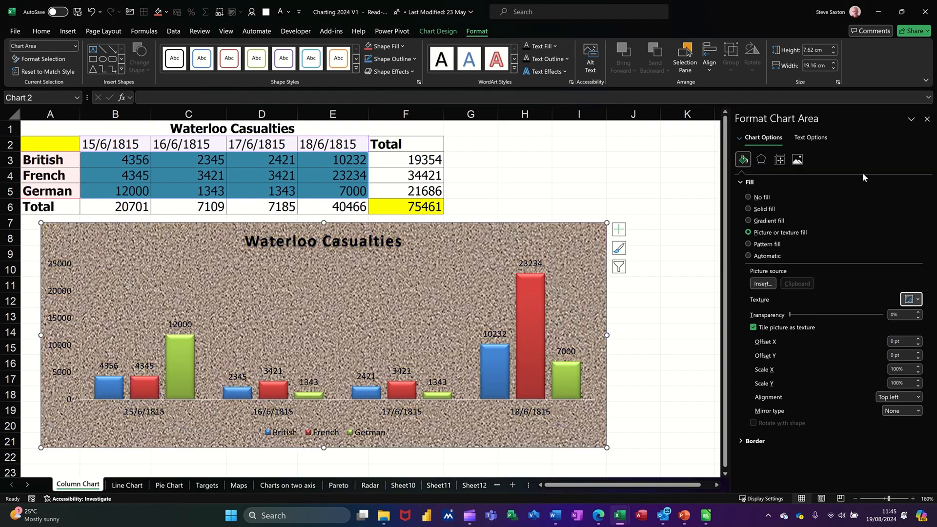
click(916, 300)
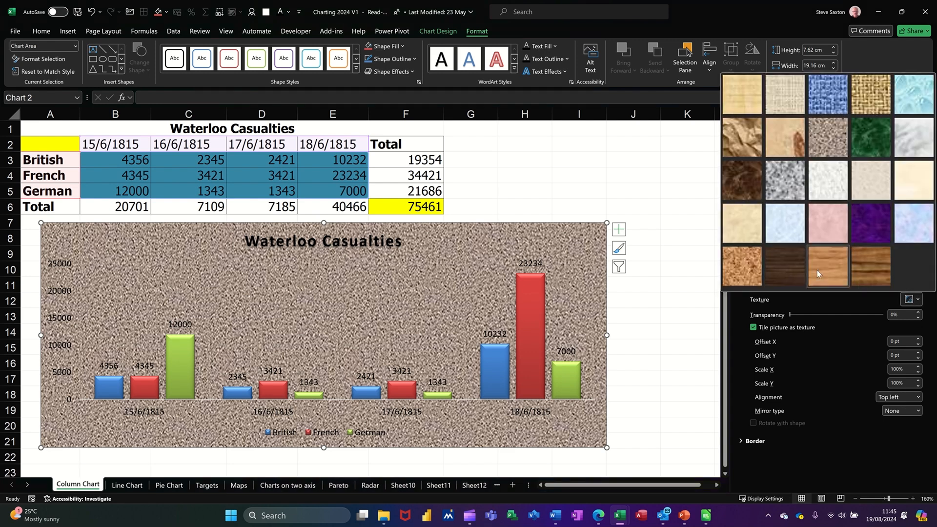
click(786, 234)
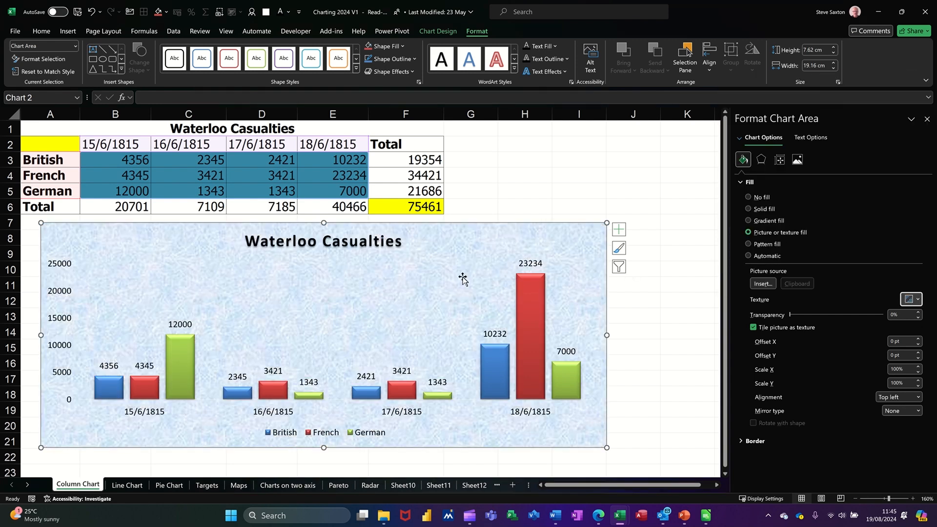
click(919, 299)
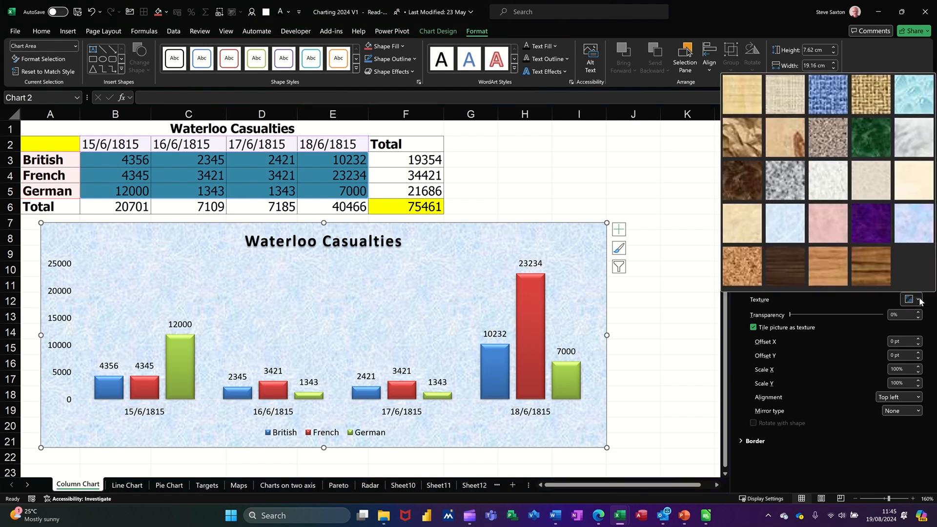
click(833, 265)
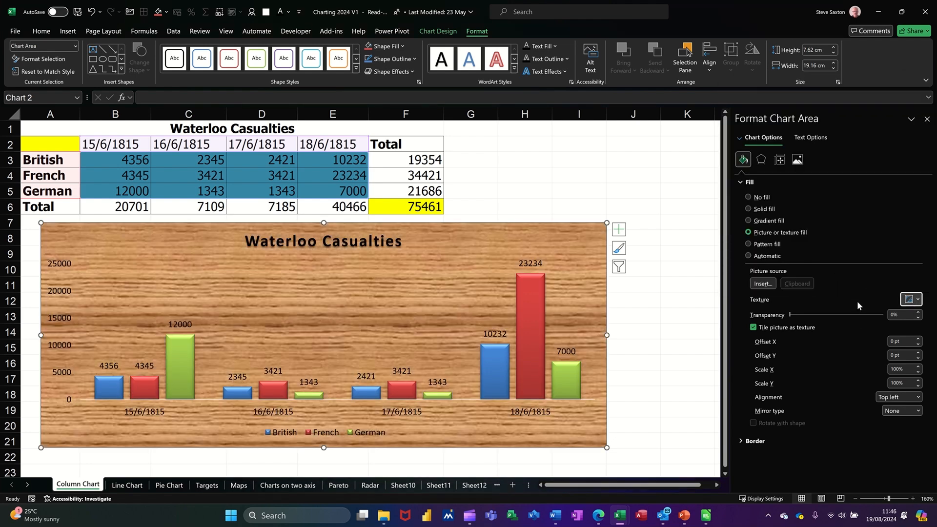
Fill the chart area with an online picture found by searching for battle of waterloo.
click(764, 285)
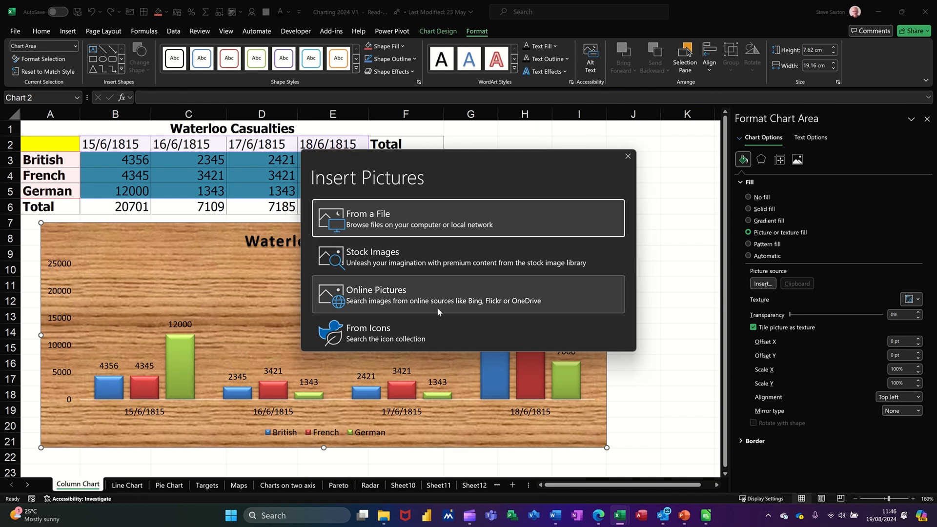
click(415, 296)
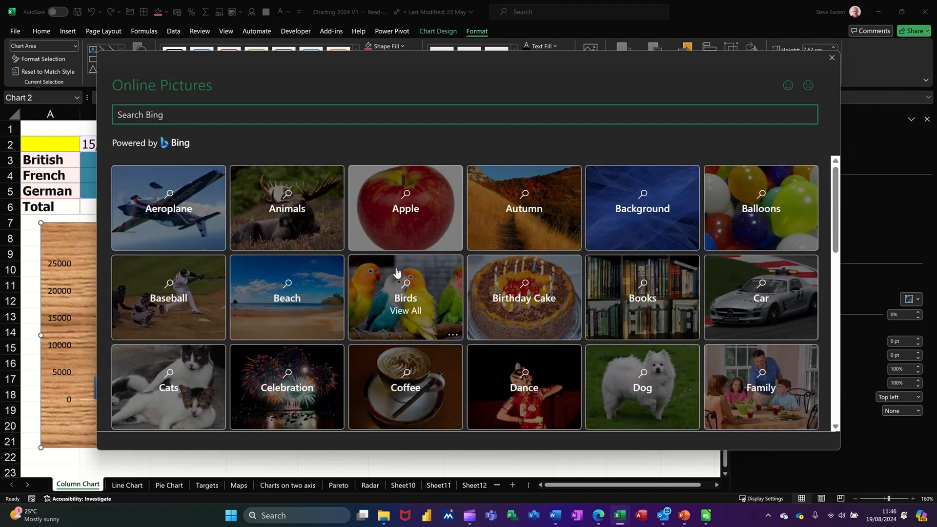
text(battle of waterloo)
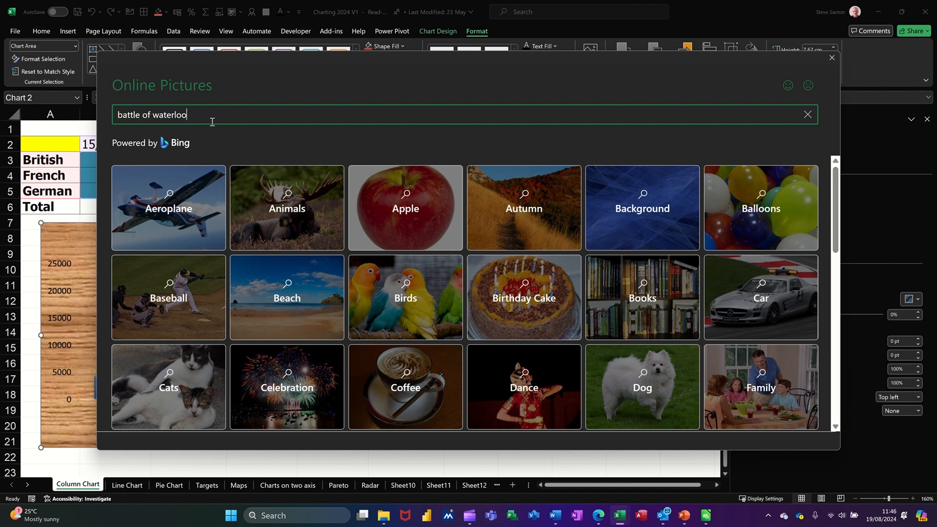
key(Return)
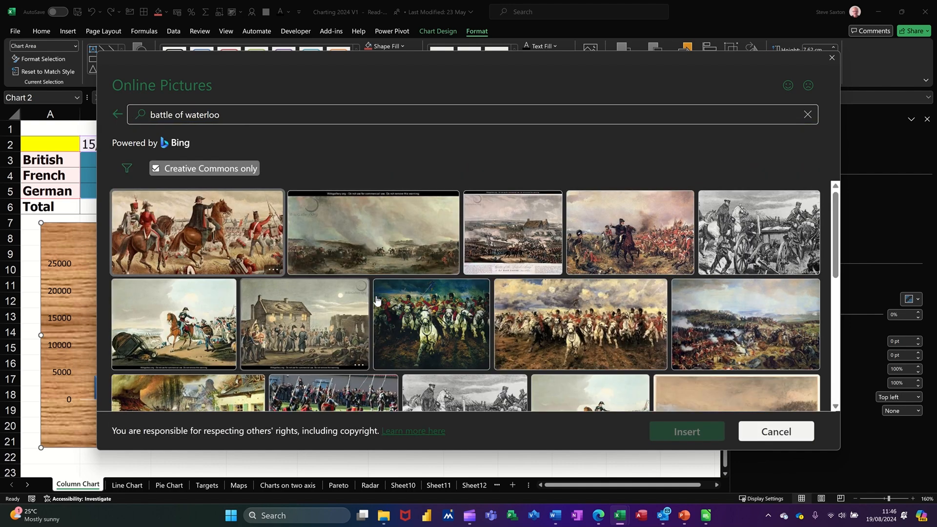
click(576, 312)
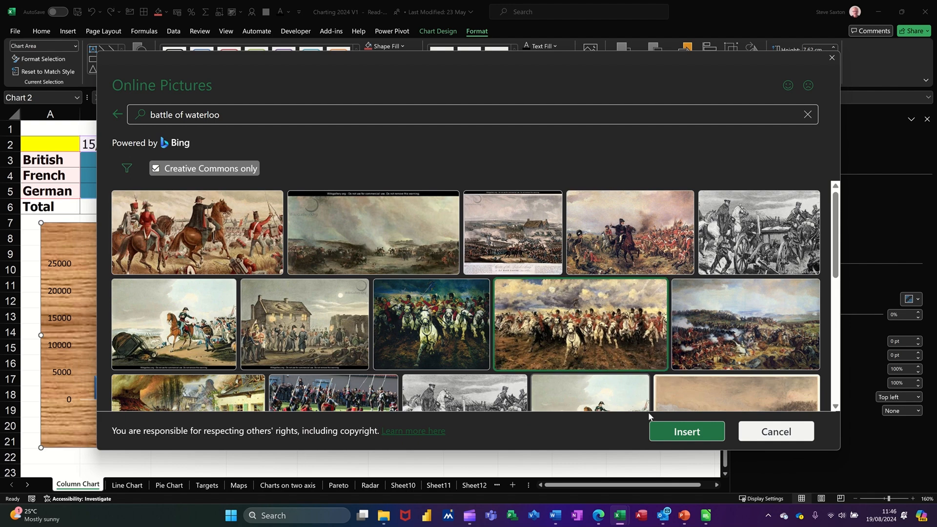
click(668, 432)
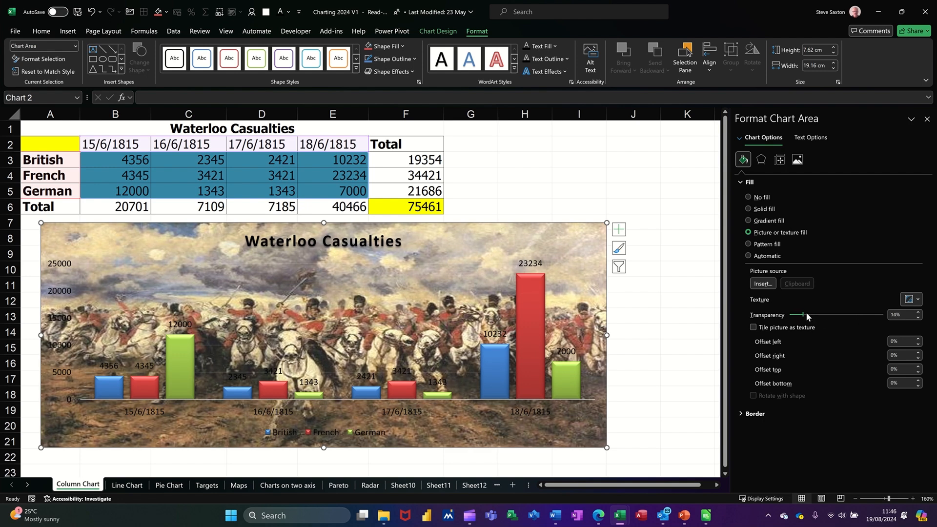
Set the chart area picture's transparency to 48%.
drag(821, 315, 835, 316)
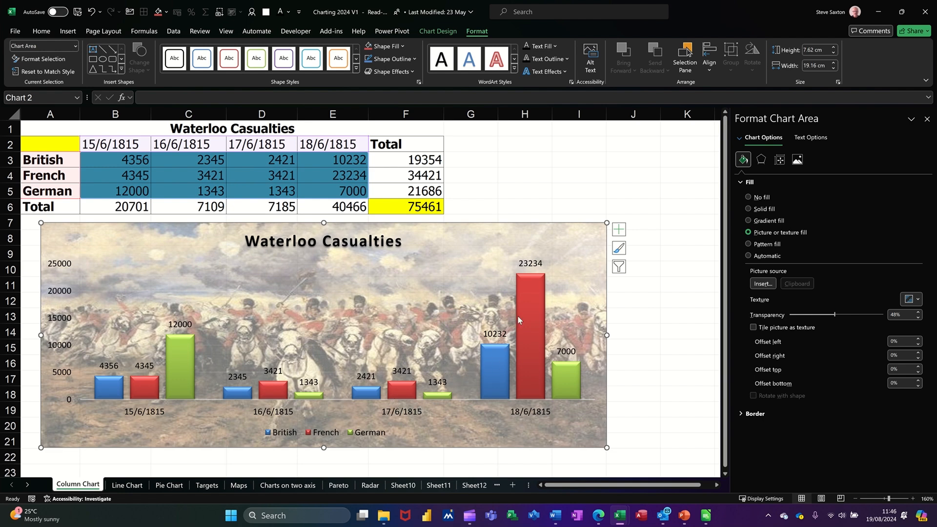
mouse_move(519, 333)
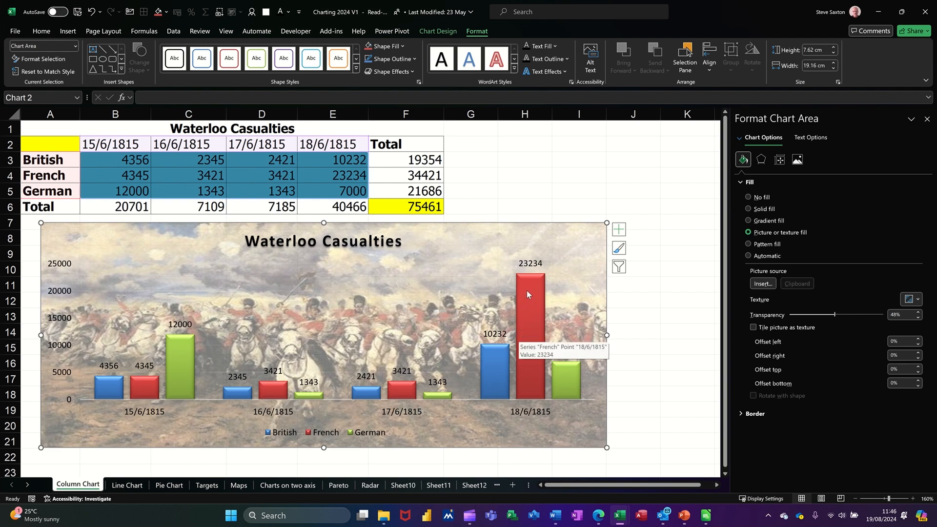
click(528, 290)
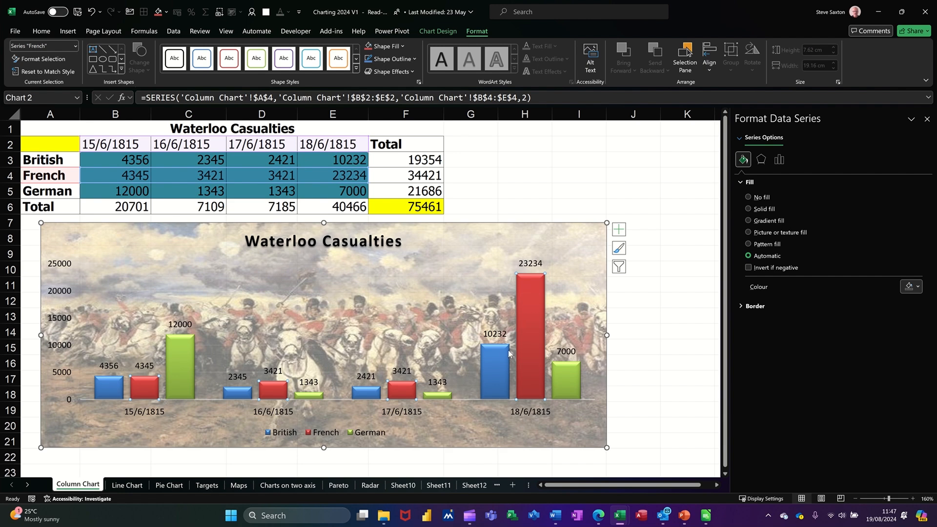
click(491, 370)
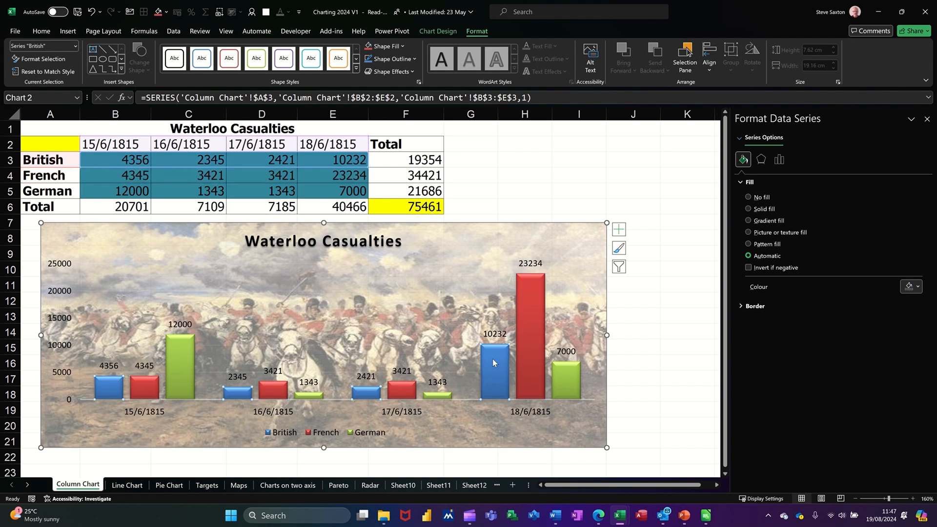
Change the British value for 17/6/1815 in cell D3 to 22222.
click(264, 162)
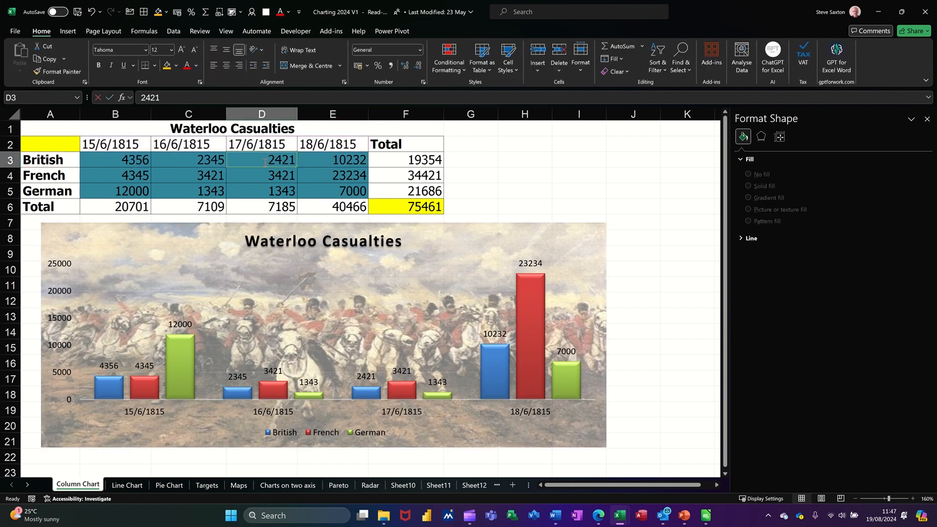
text(222222)
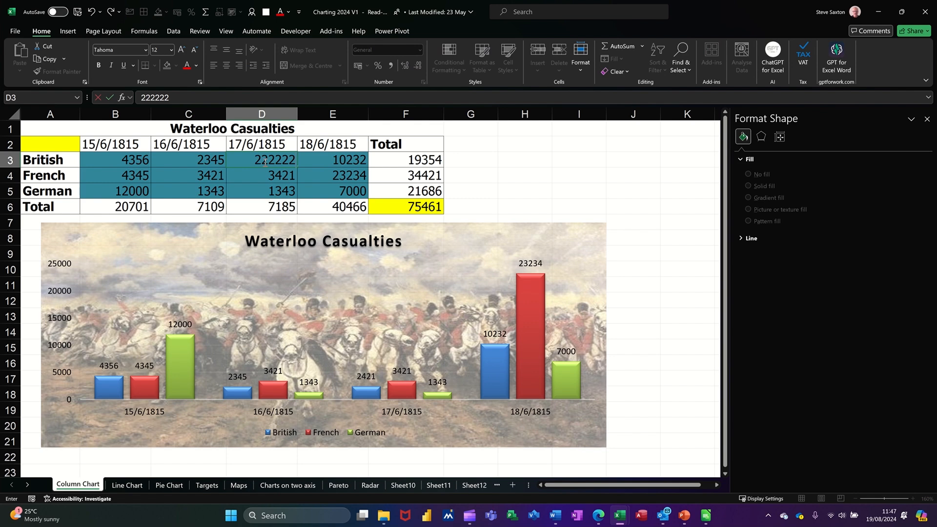
key(Return)
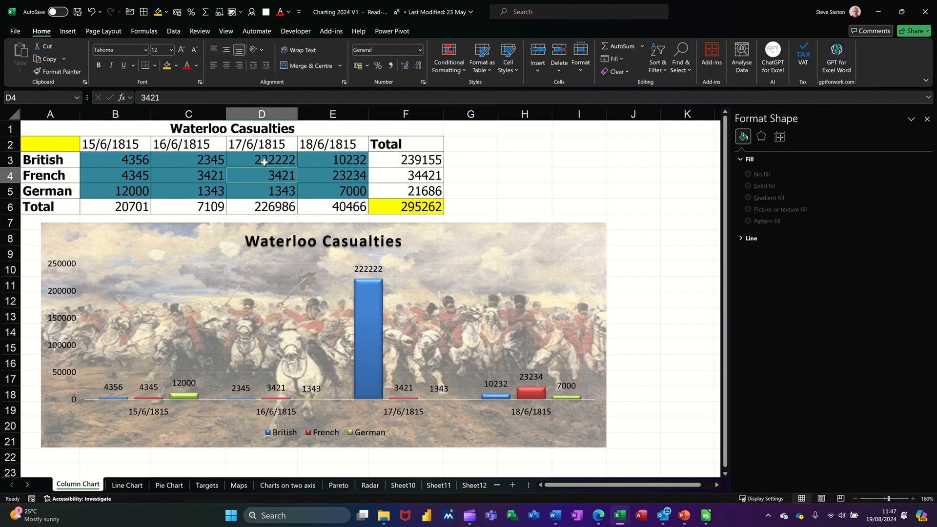
click(264, 163)
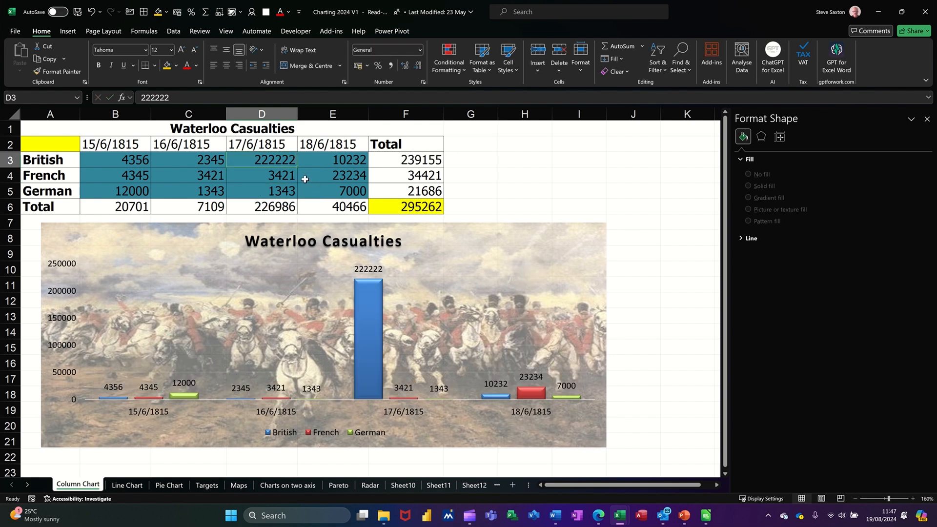
click(184, 102)
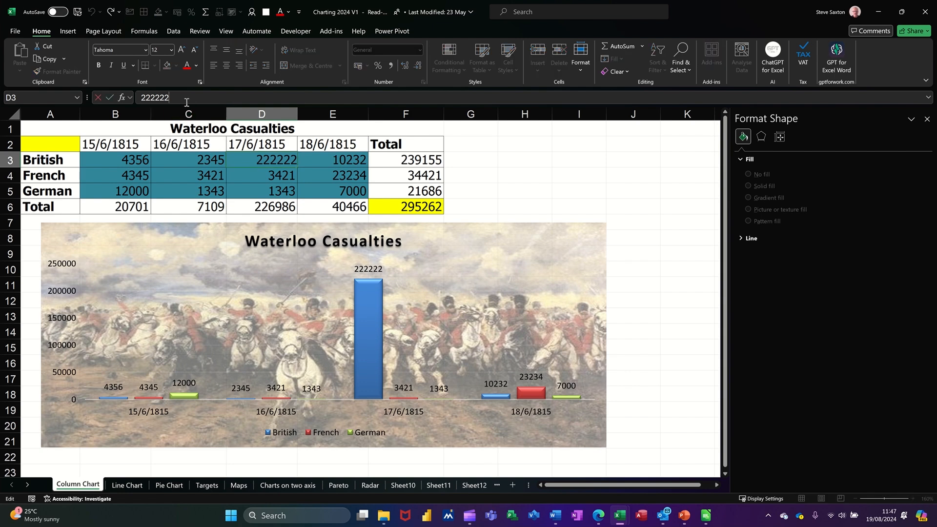
key(BackSpace)
key(Return)
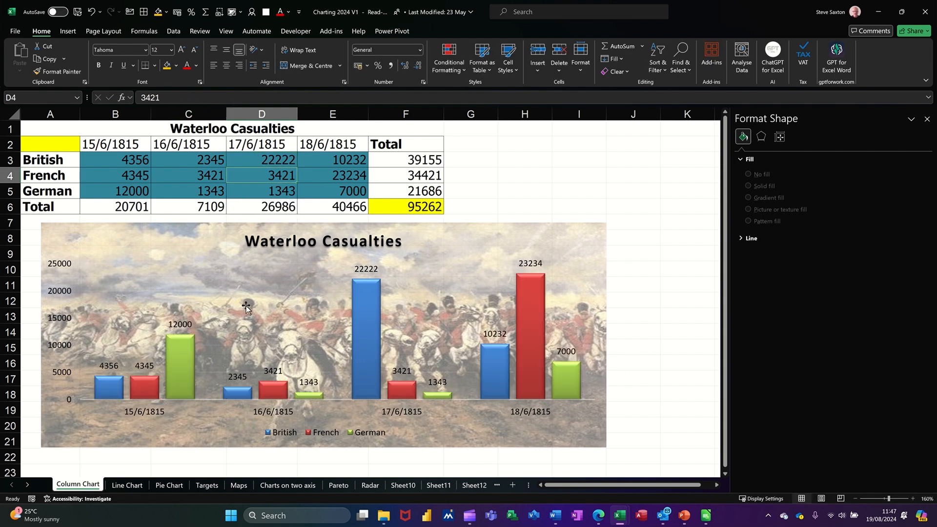
Fill the British series with an online picture found by searching for duke of wellington.
click(365, 322)
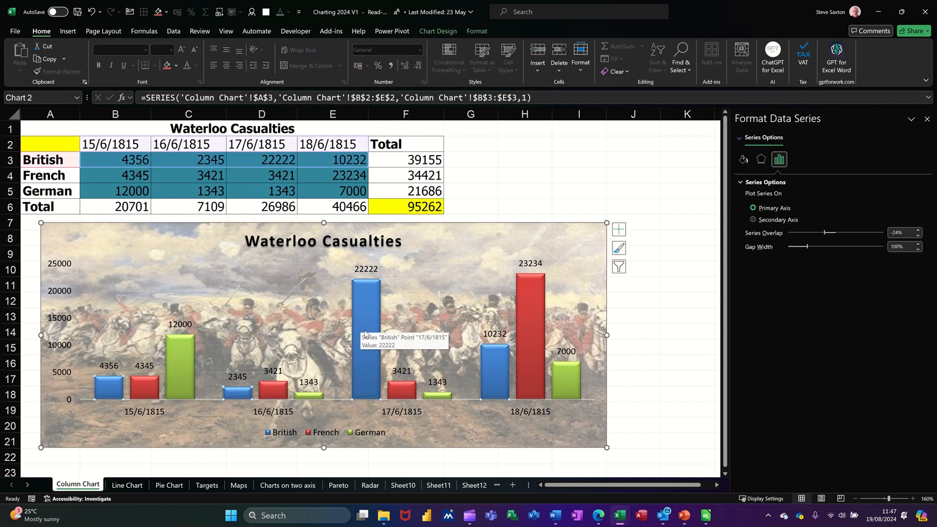
click(742, 160)
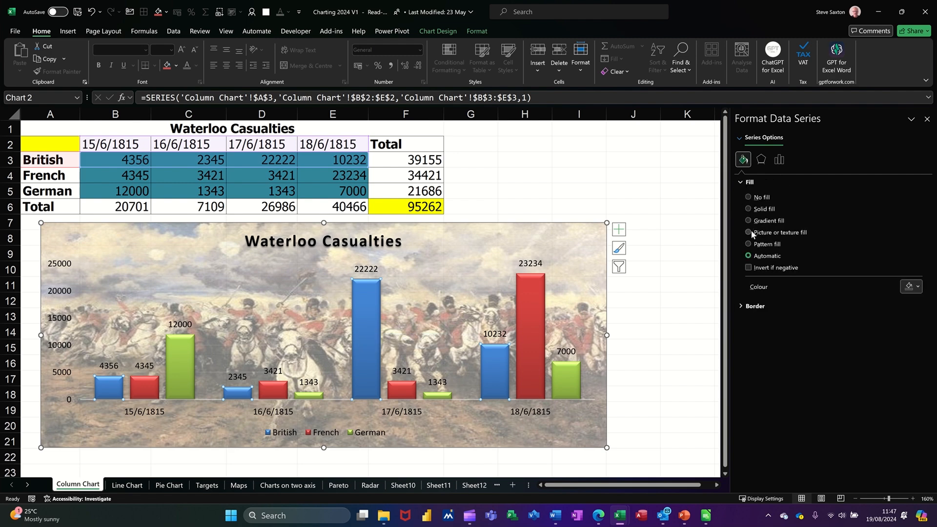
click(748, 232)
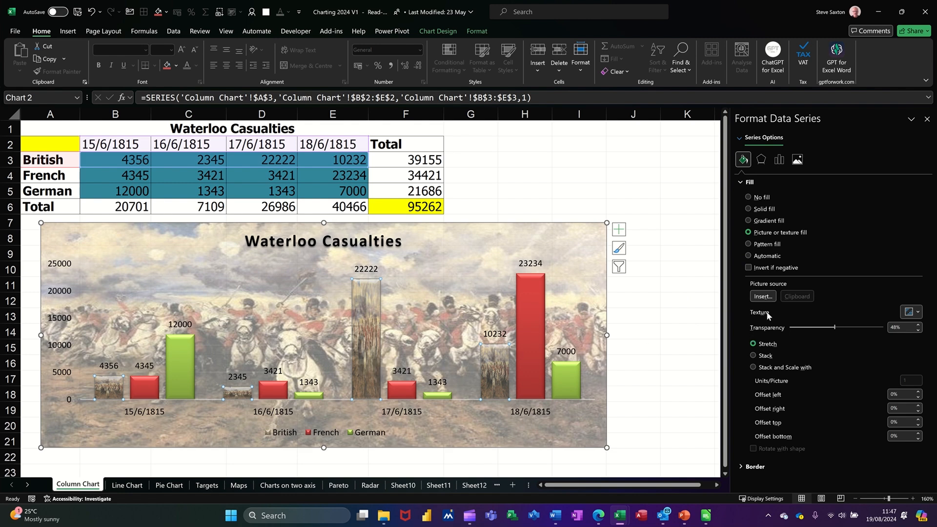
click(763, 296)
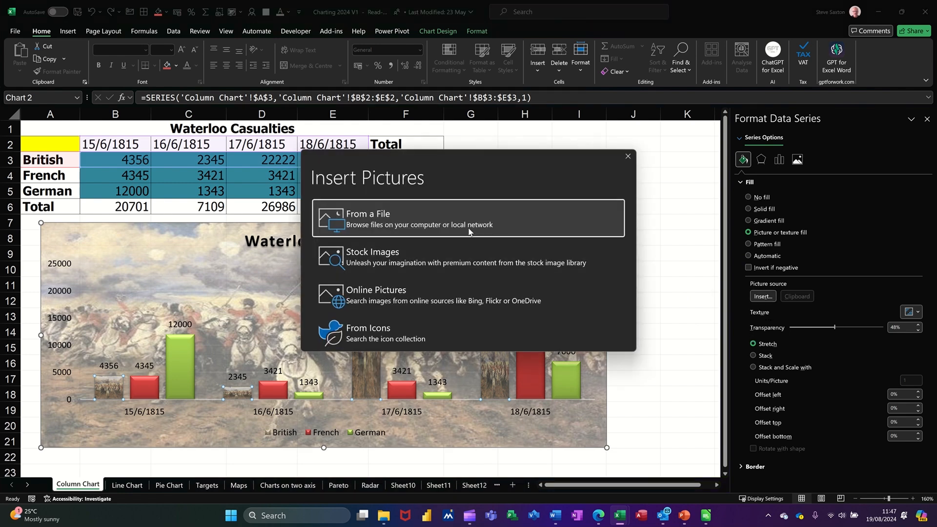
click(401, 300)
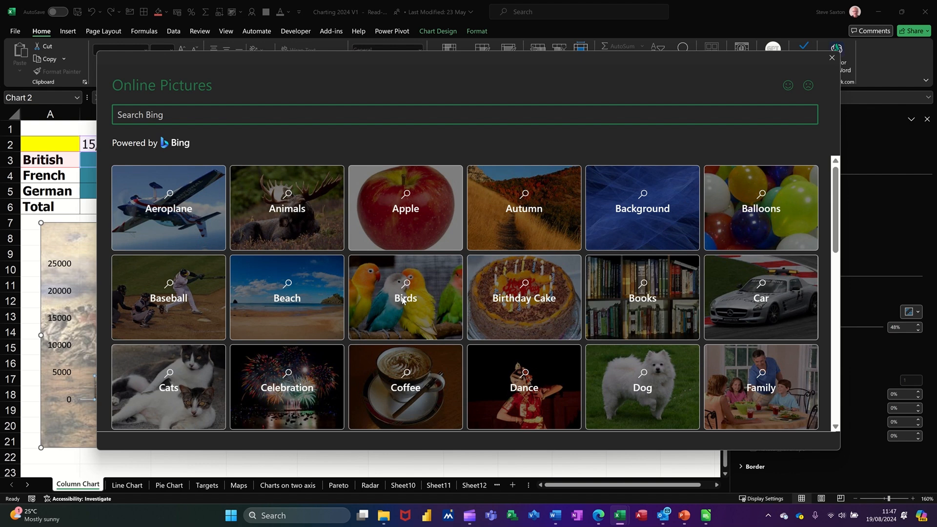
text(duke of wellington)
key(Return)
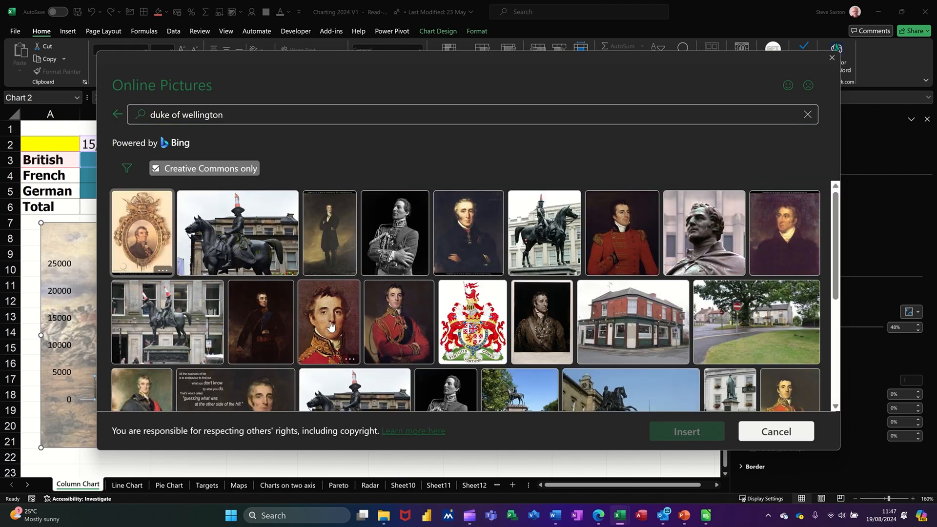
click(322, 322)
click(710, 433)
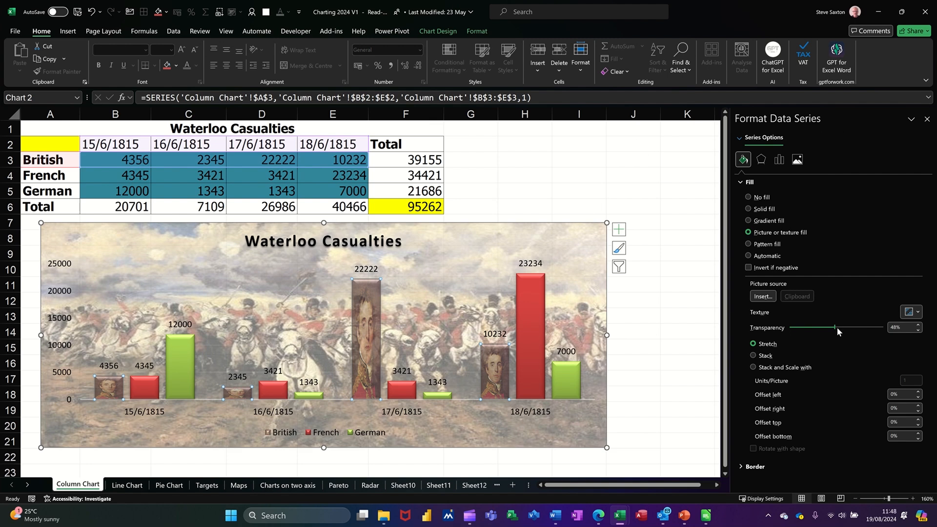
Set the British picture fill's transparency to 0% and stack and scale it at 10000 units per picture.
drag(836, 329, 774, 332)
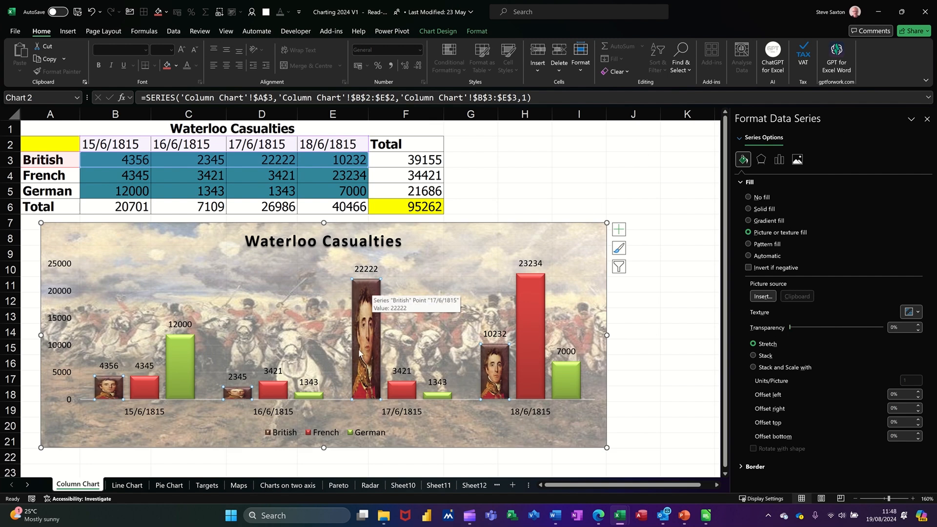
click(754, 367)
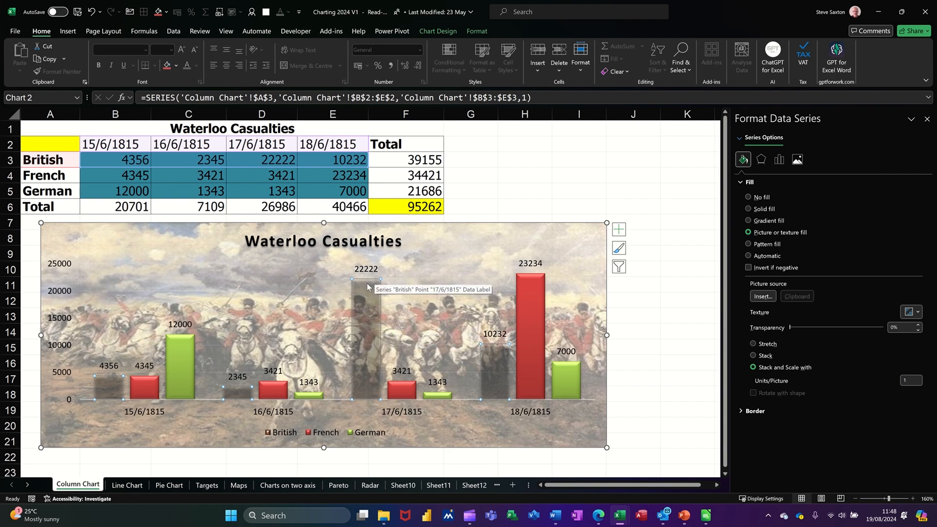
click(909, 384)
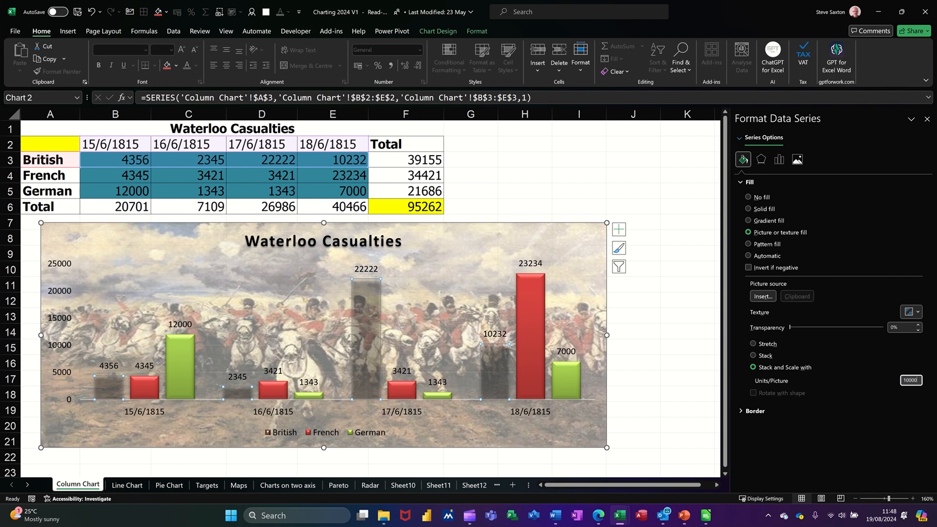
key(Tab)
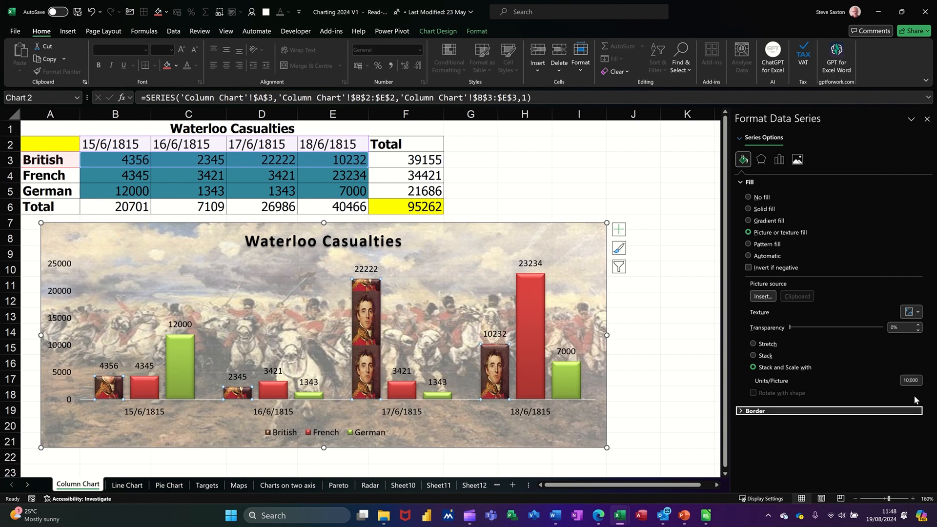
mouse_move(368, 330)
click(522, 192)
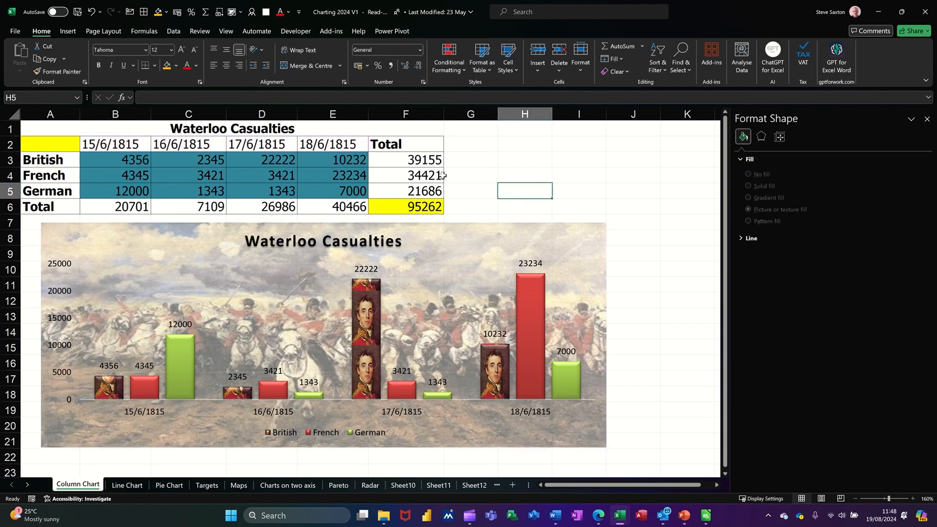
Insert an airplane icon onto the sheet from the stock icons library.
click(72, 32)
click(116, 70)
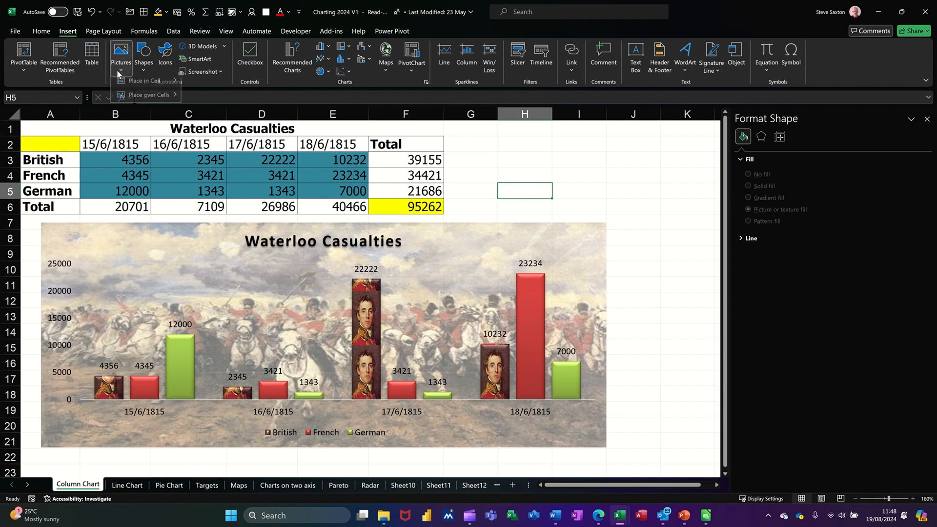
mouse_move(146, 87)
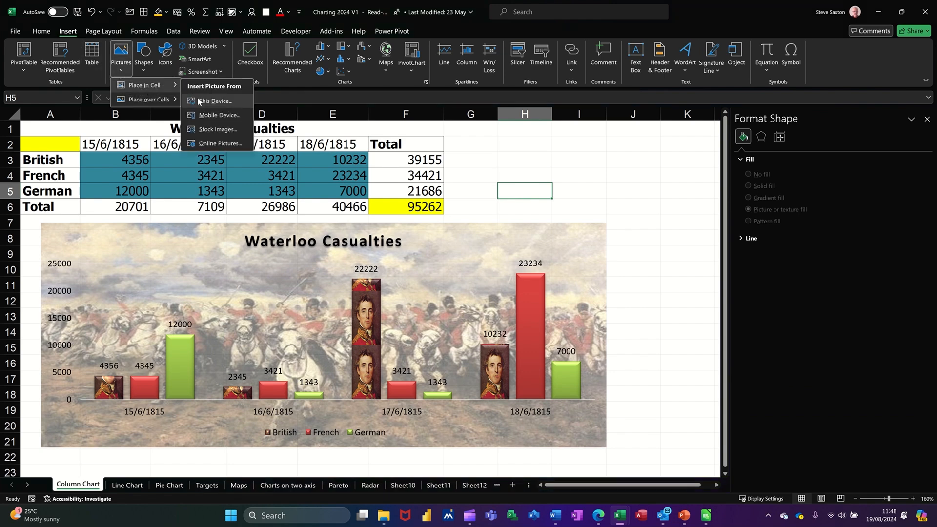
click(228, 130)
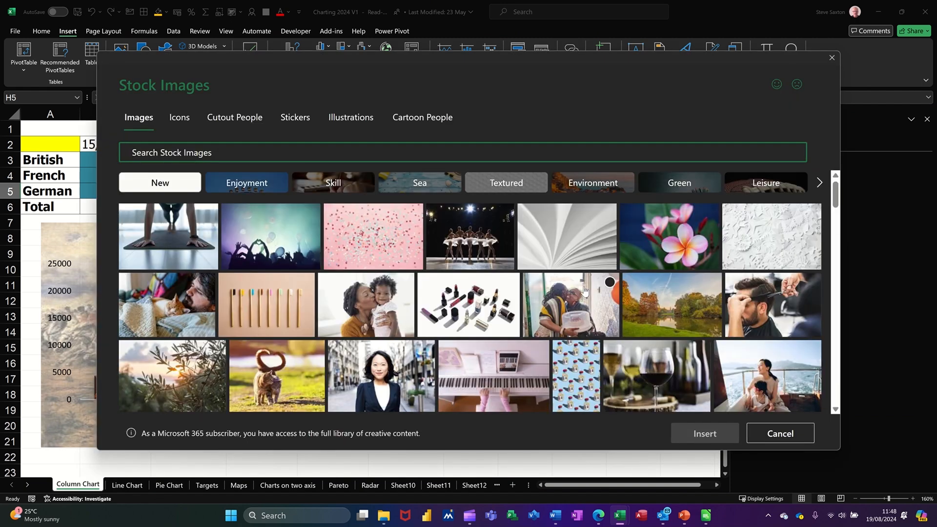
click(240, 120)
click(179, 117)
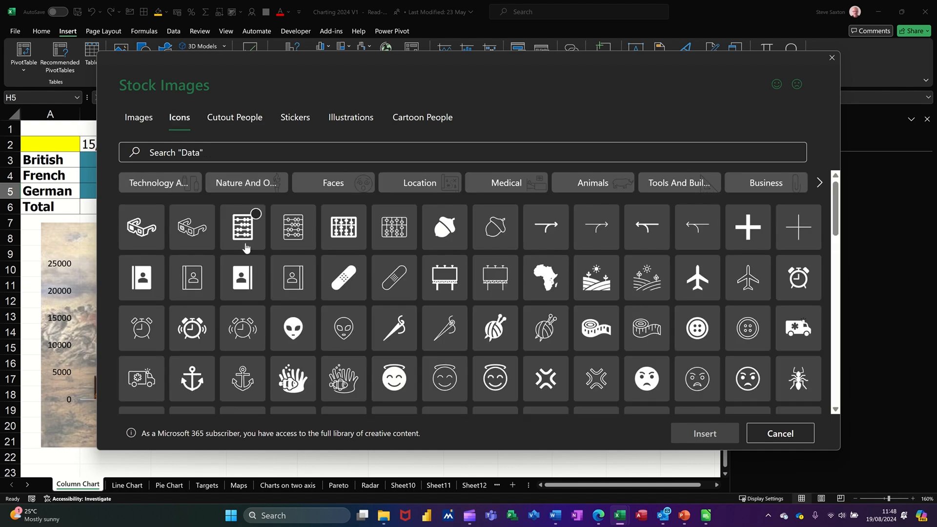
scroll(607, 379, down, 2)
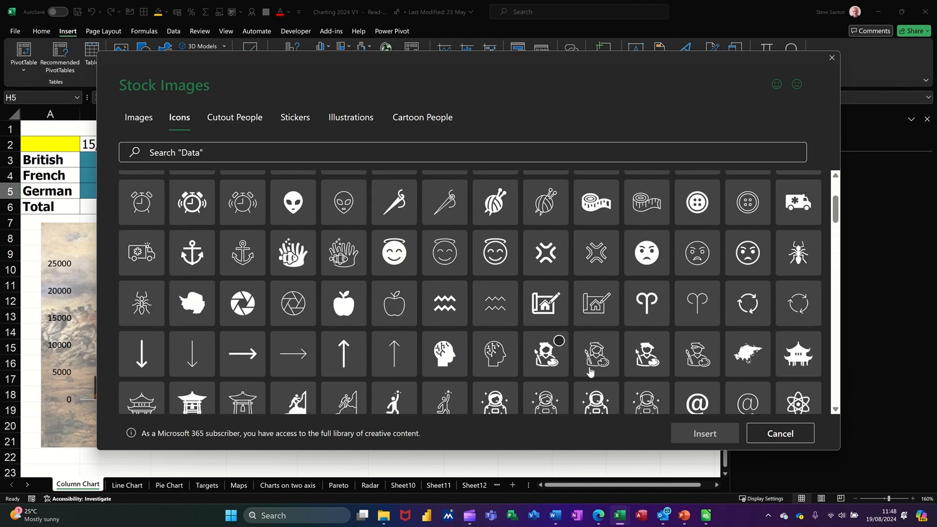
scroll(592, 368, up, 2)
scroll(592, 367, down, 2)
scroll(591, 367, down, 4)
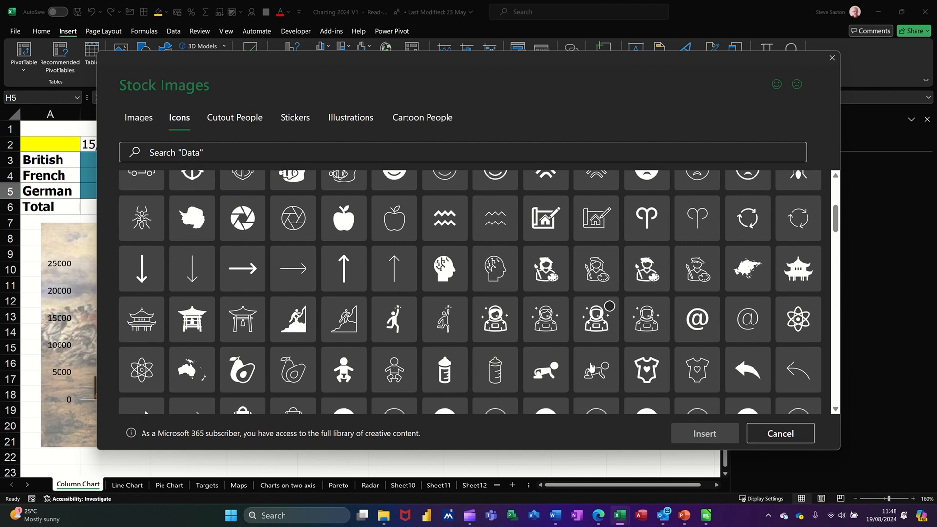
scroll(592, 367, down, 2)
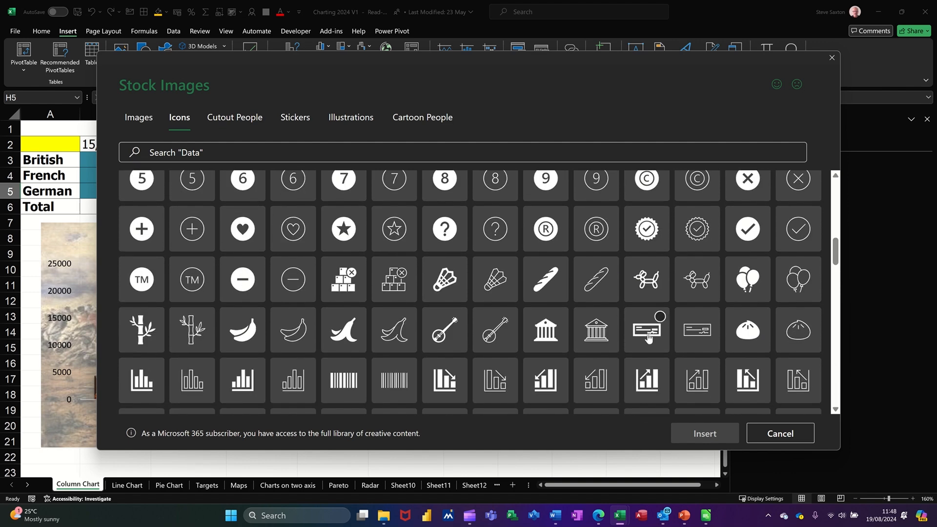
scroll(673, 292, up, 3)
scroll(674, 292, up, 4)
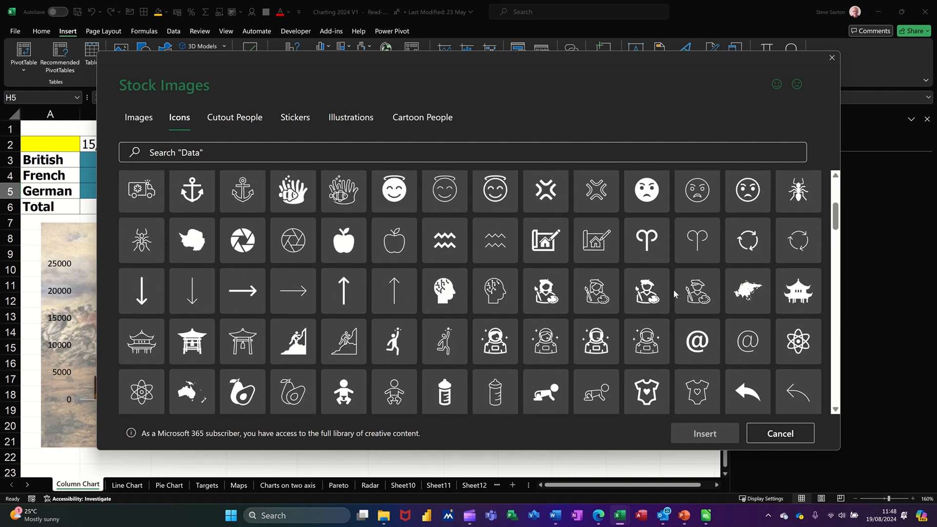
scroll(674, 293, up, 5)
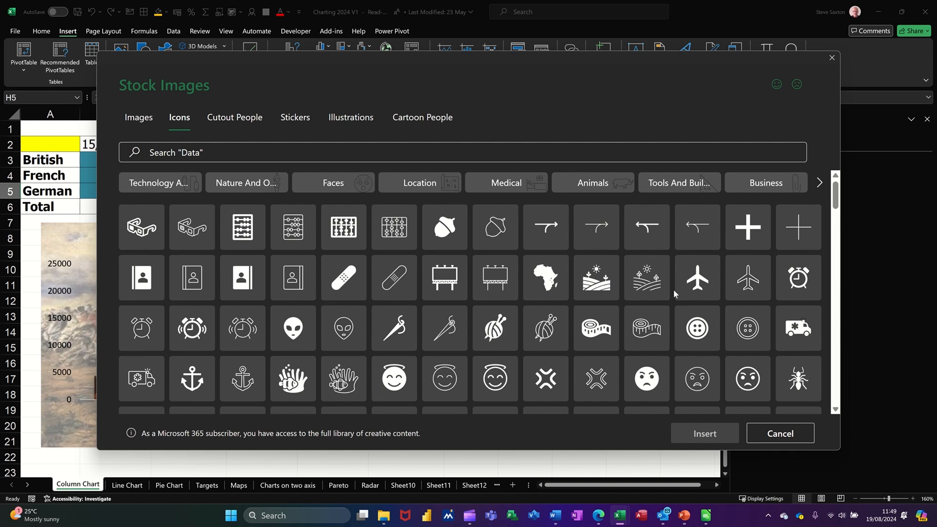
click(698, 281)
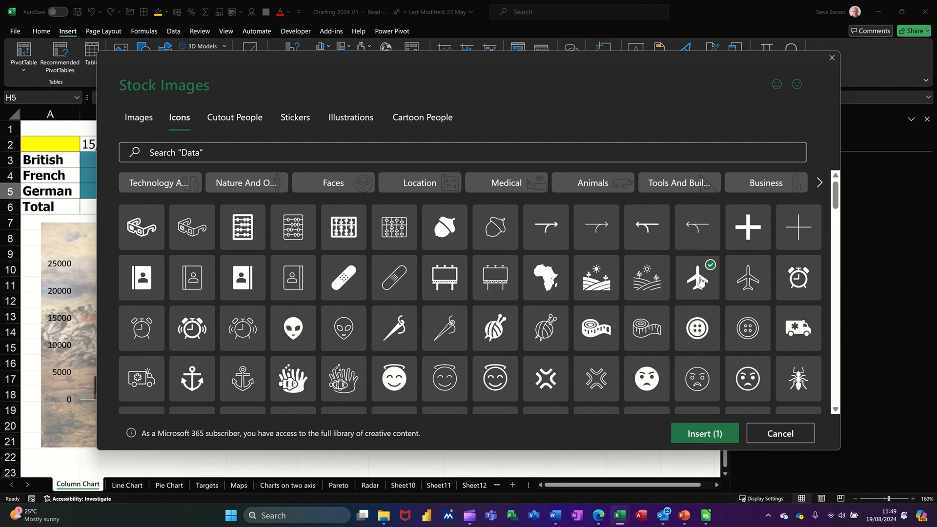
click(702, 434)
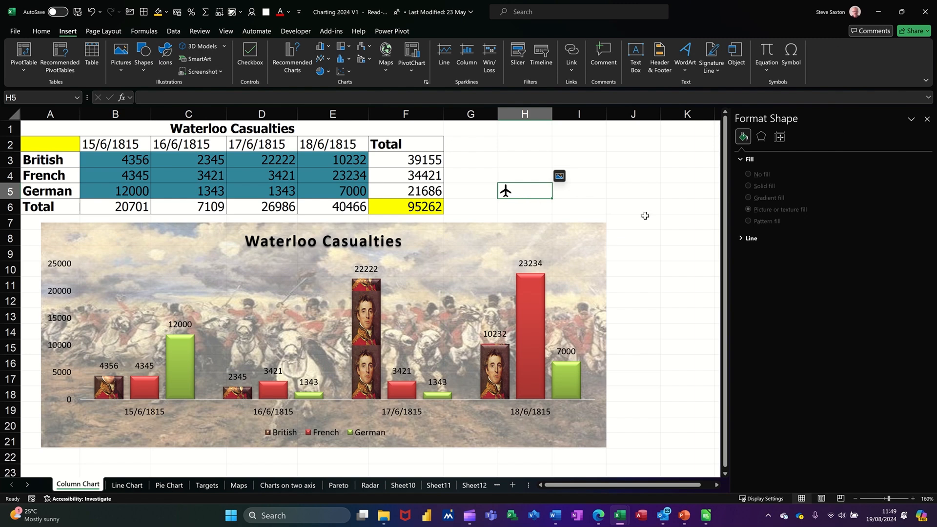
Try pasting the airplane icon as the British series fill, then undo the paste.
click(560, 177)
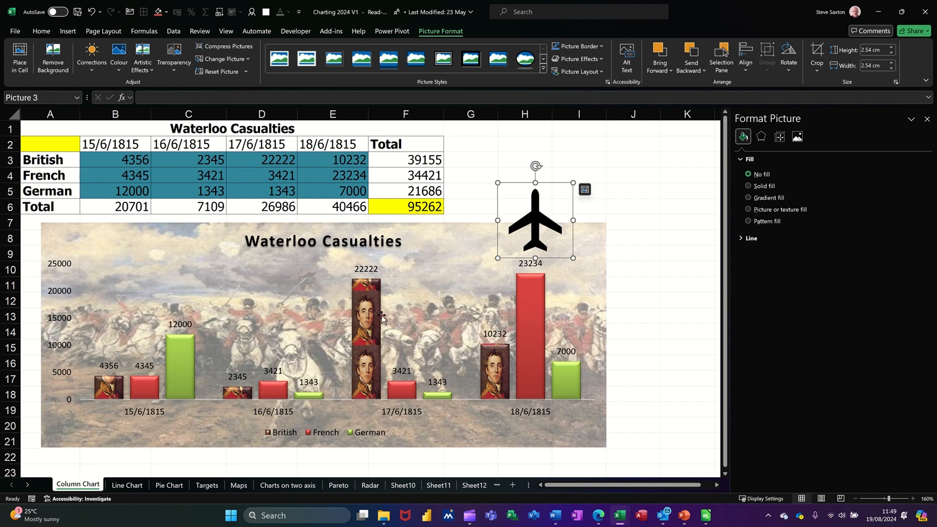
click(370, 323)
click(369, 324)
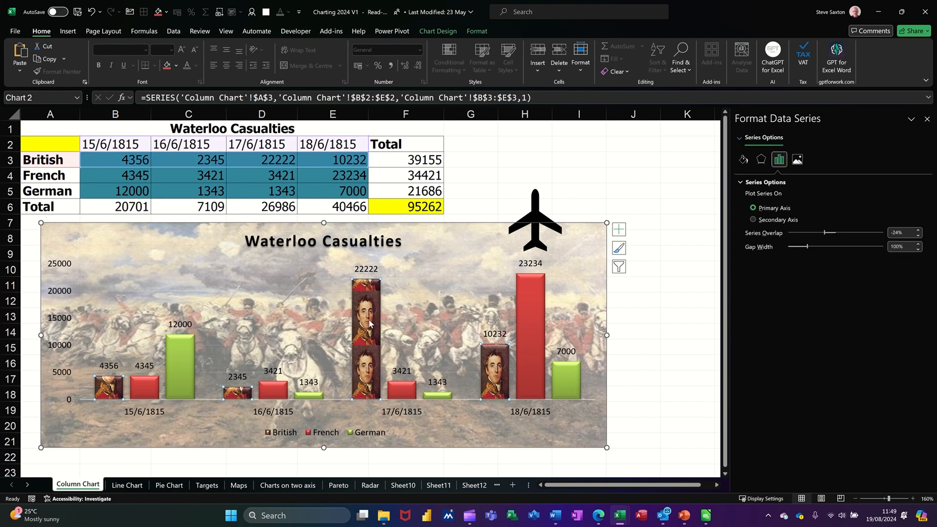
key(ctrl+v)
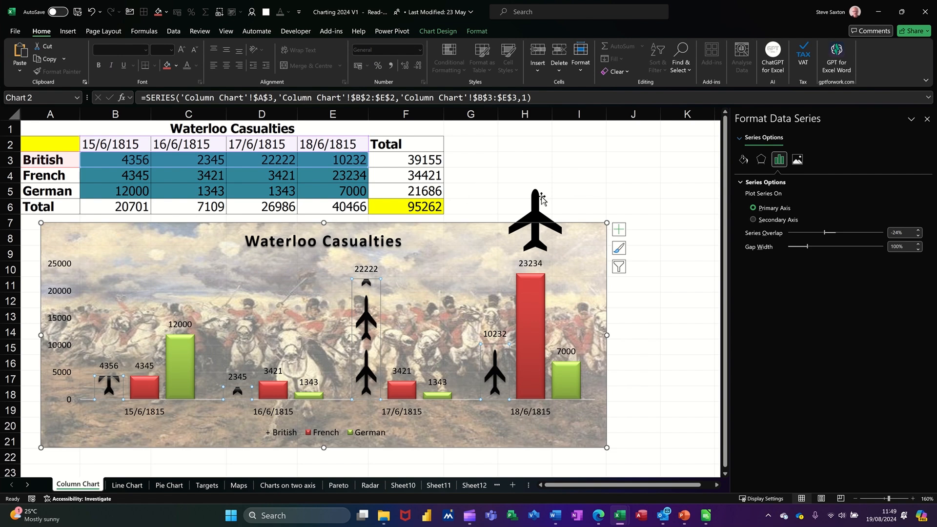
key(ctrl+z)
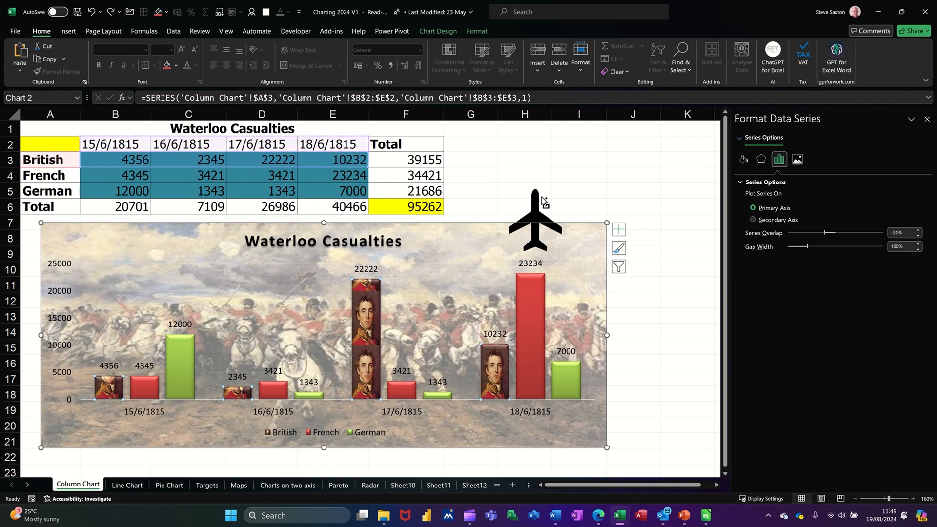
Delete the airplane icon from the worksheet.
click(542, 197)
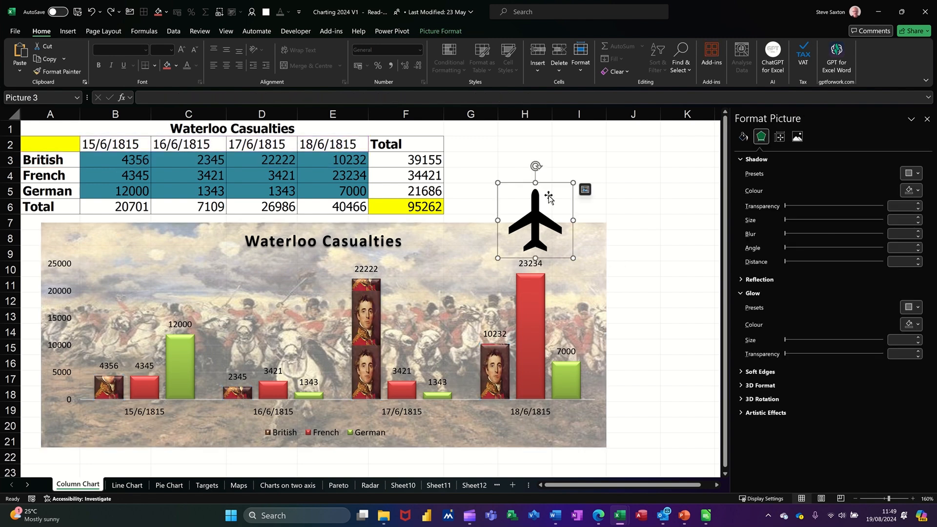
key(Delete)
click(554, 233)
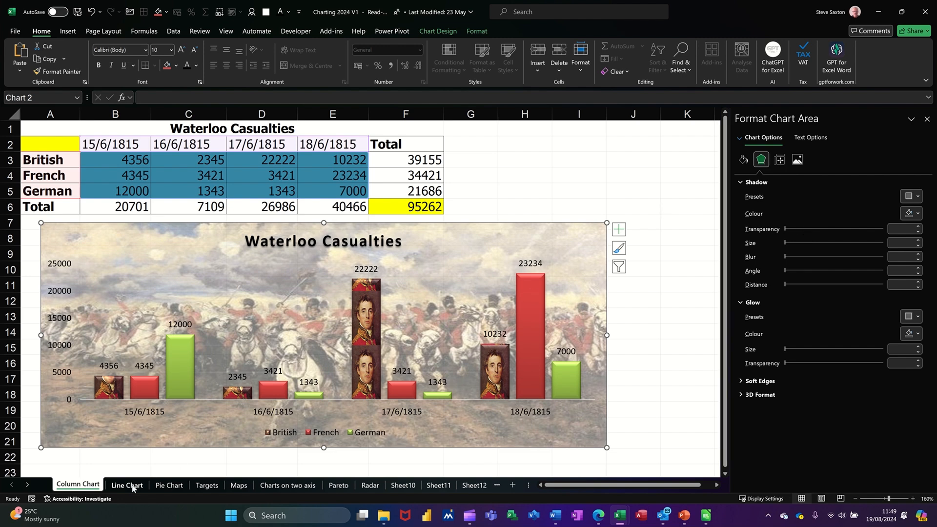
On the Line Chart sheet, insert a Line with Markers chart from the Sales Target data in A3:M5.
click(123, 485)
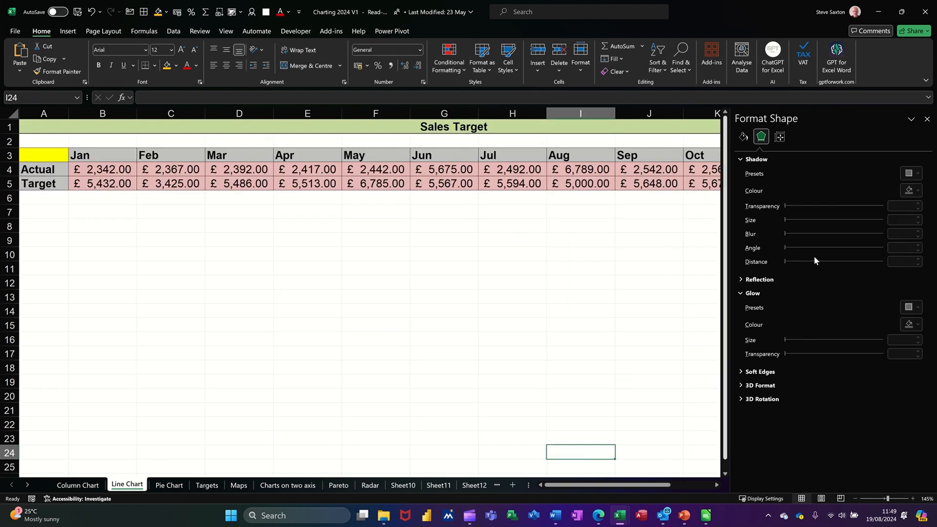
click(926, 119)
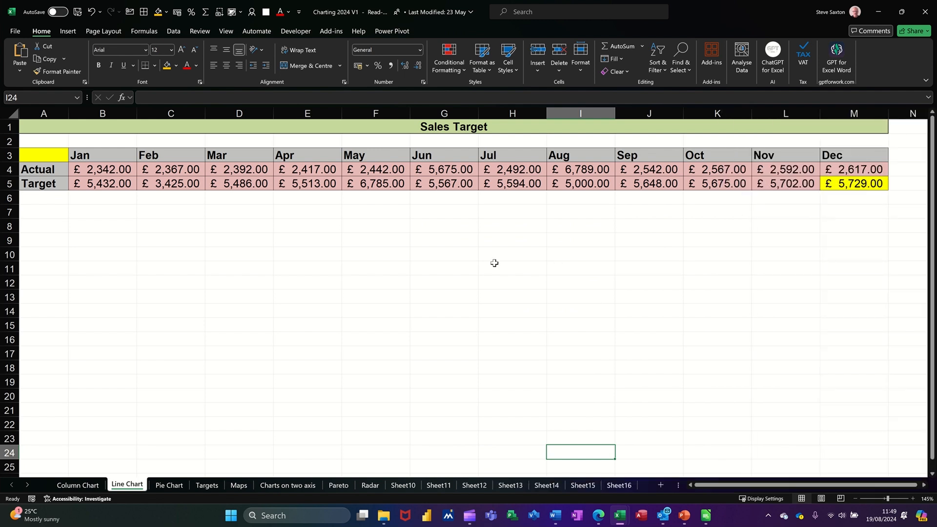
drag(43, 156, 838, 189)
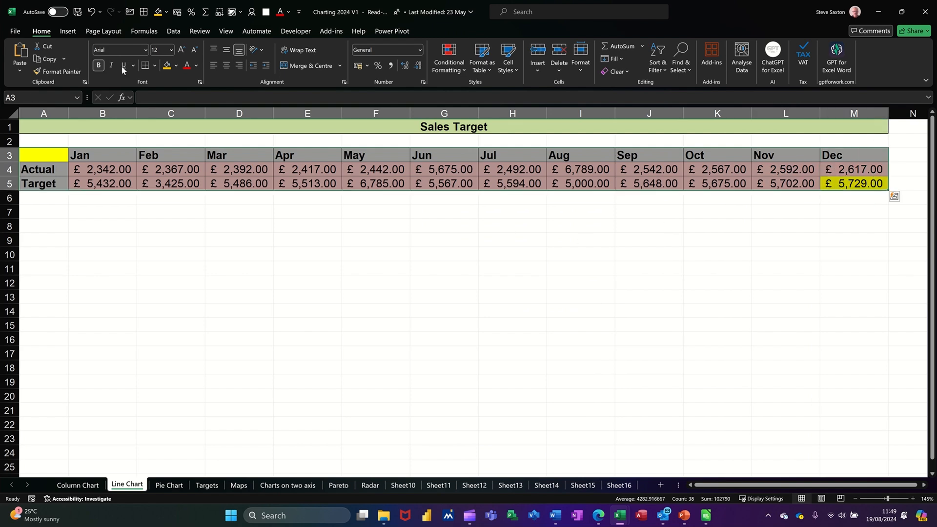
click(76, 33)
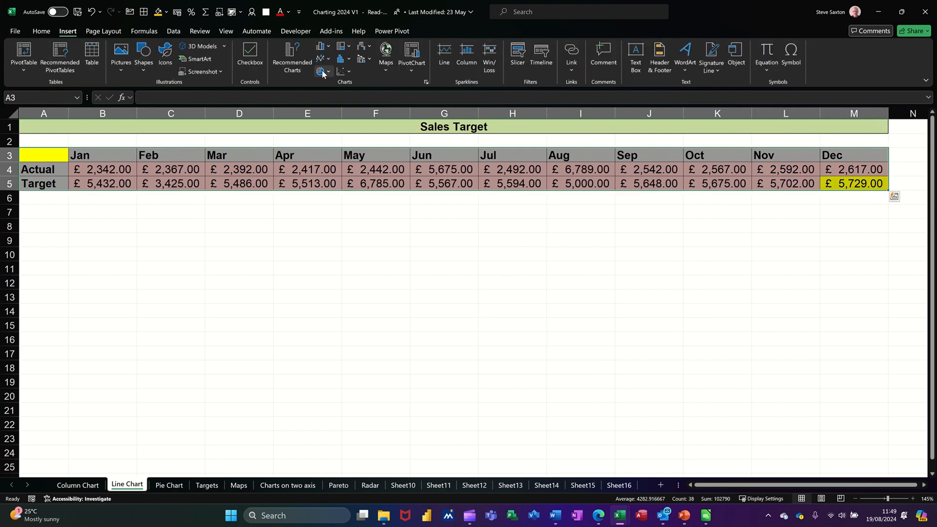
click(329, 59)
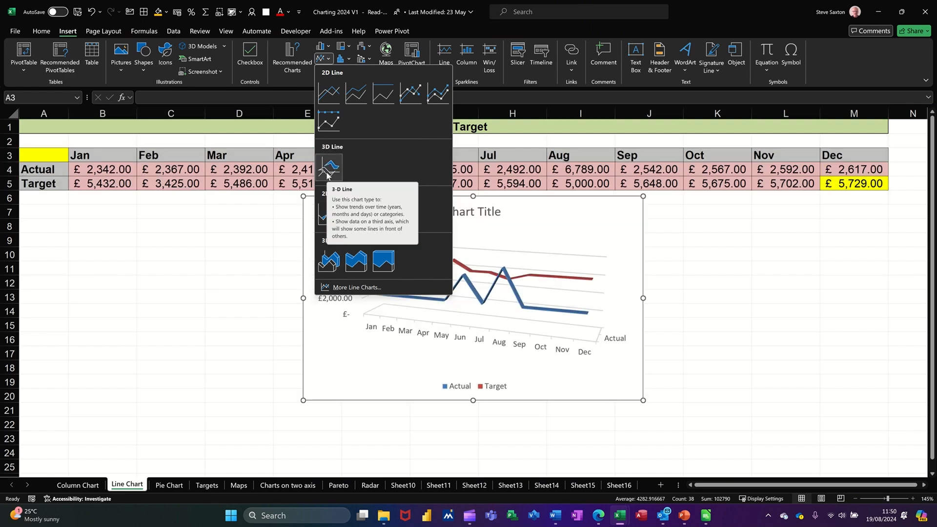
click(409, 93)
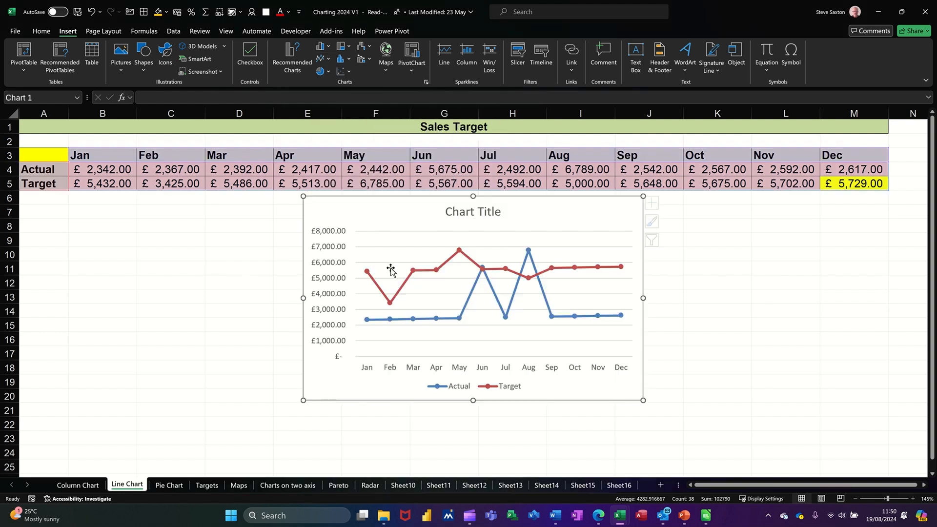
Widen the line chart to span the table's columns and link its title to cell A1.
drag(267, 298, 58, 307)
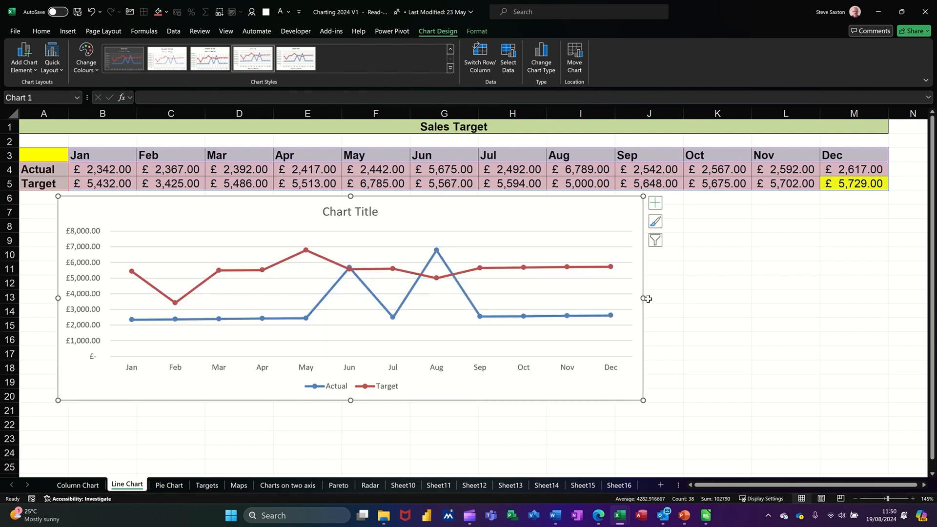
drag(641, 296, 864, 281)
click(482, 215)
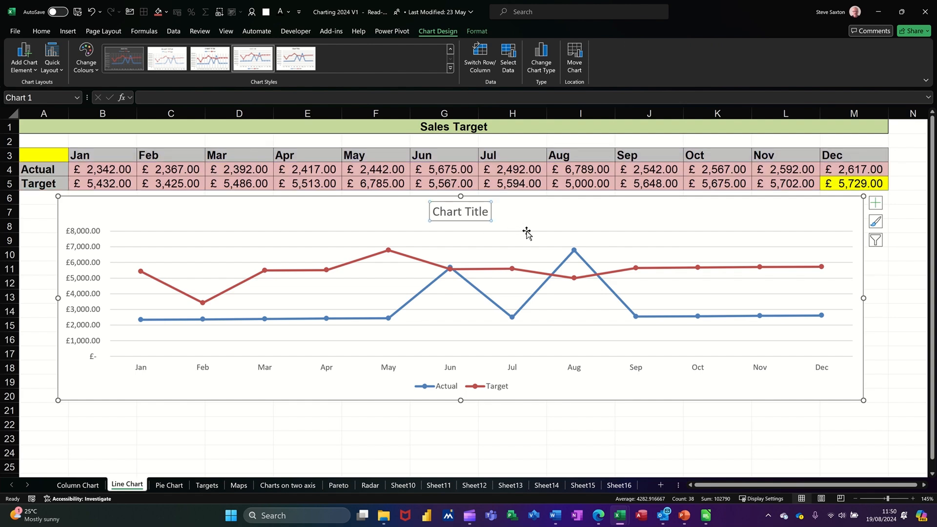
click(268, 95)
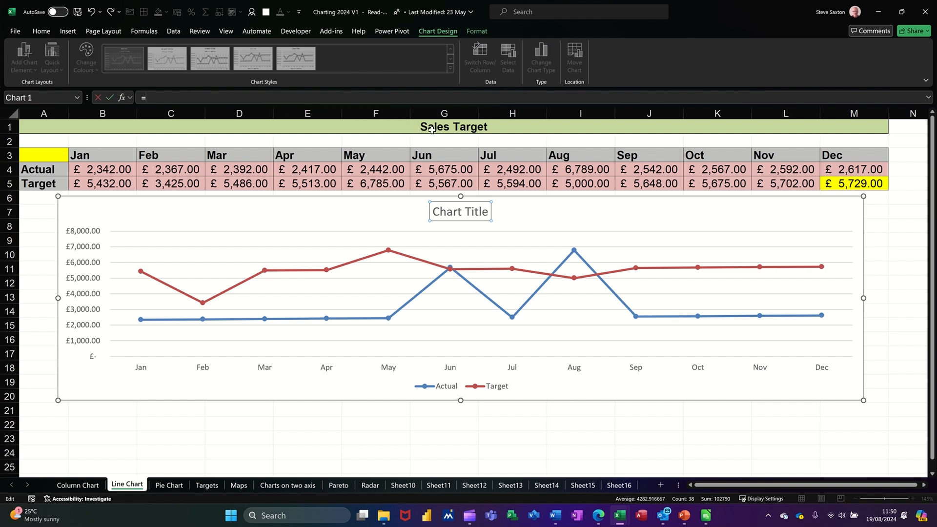
click(422, 127)
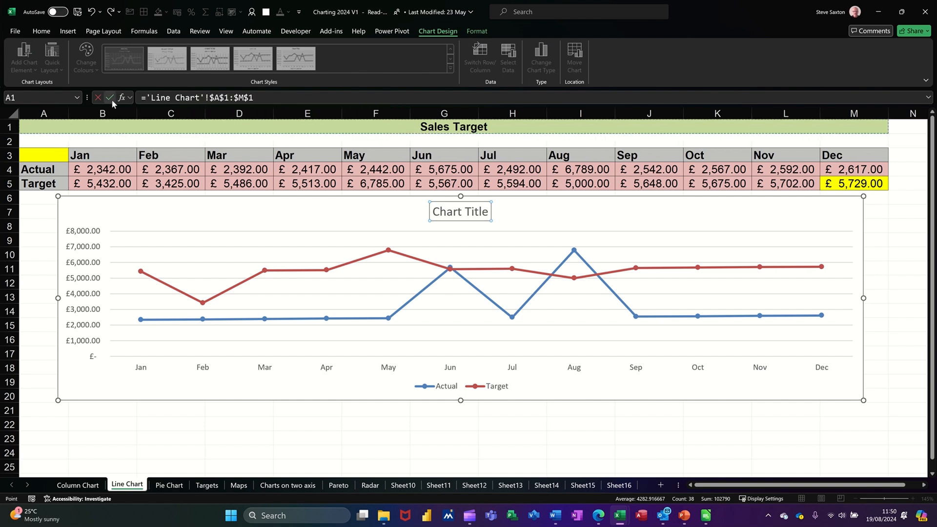
key(Return)
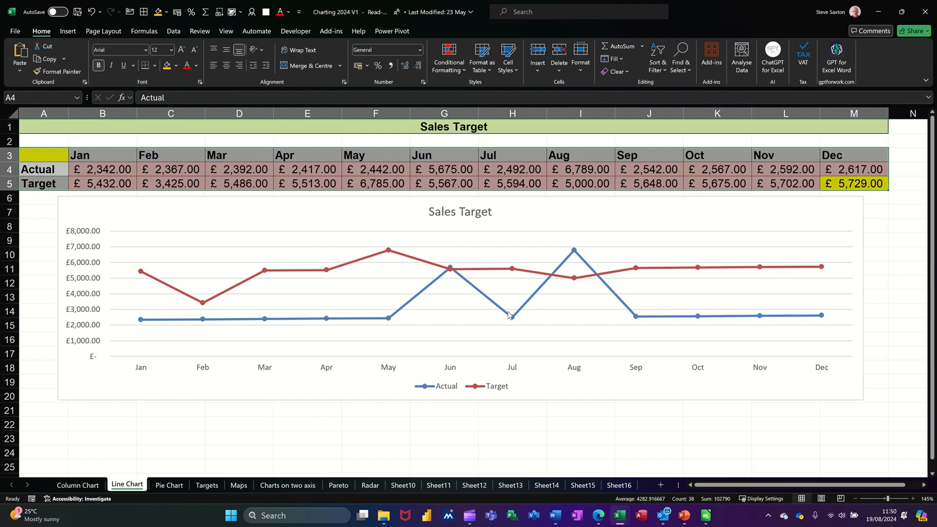
Change the chart to a Clustered Column – Line combo with Actual as columns and Target as a line.
mouse_move(492, 306)
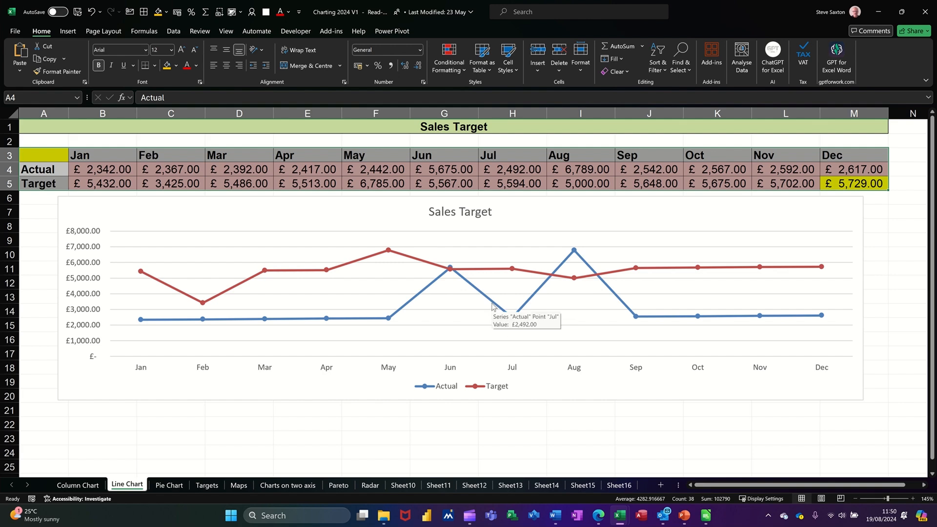
click(416, 301)
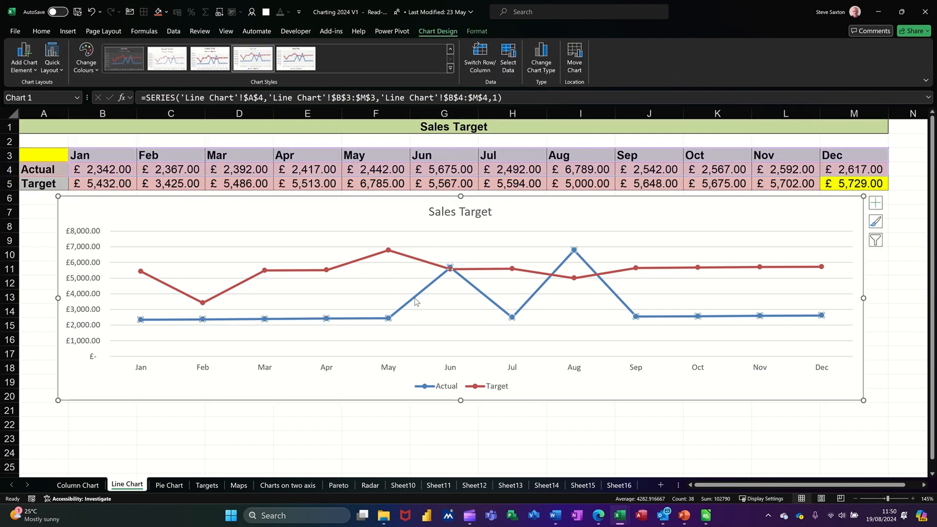
click(541, 58)
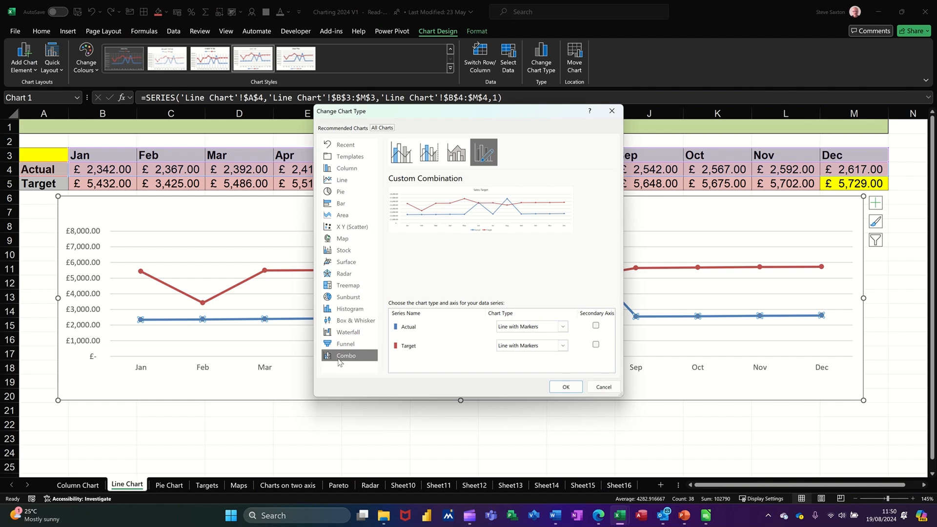
click(406, 159)
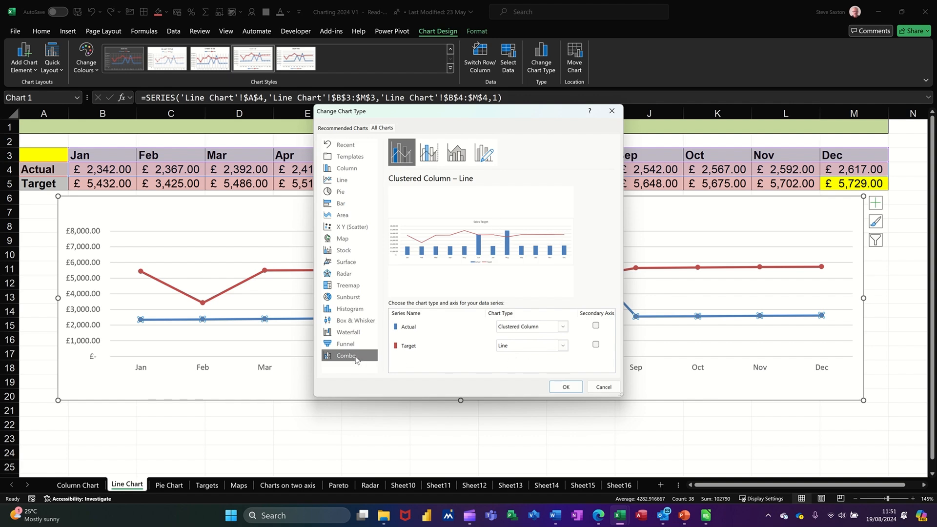
click(566, 387)
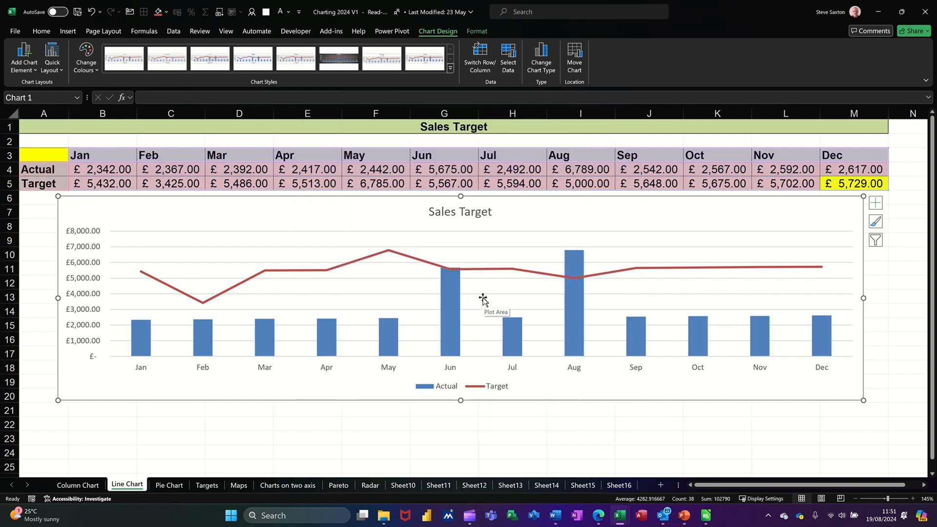
Delete the Male pie chart on the Pie Chart sheet.
click(165, 485)
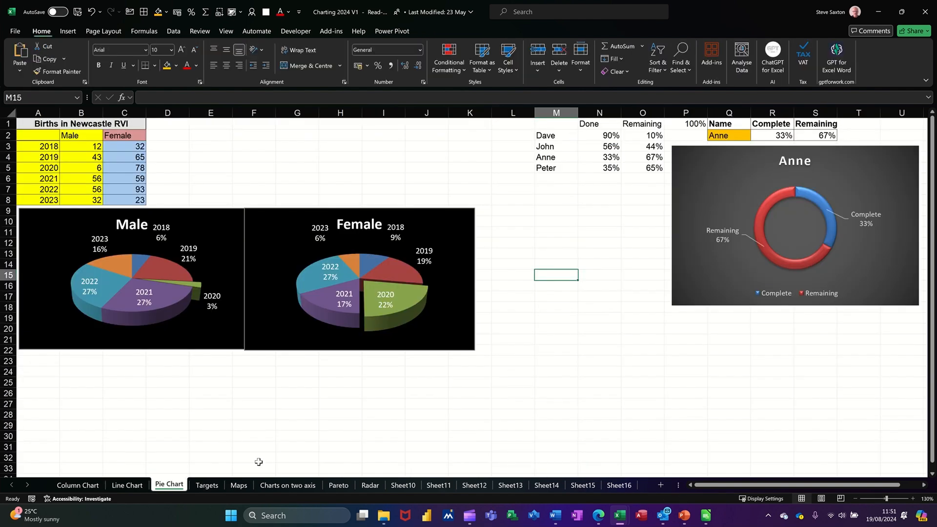
click(223, 222)
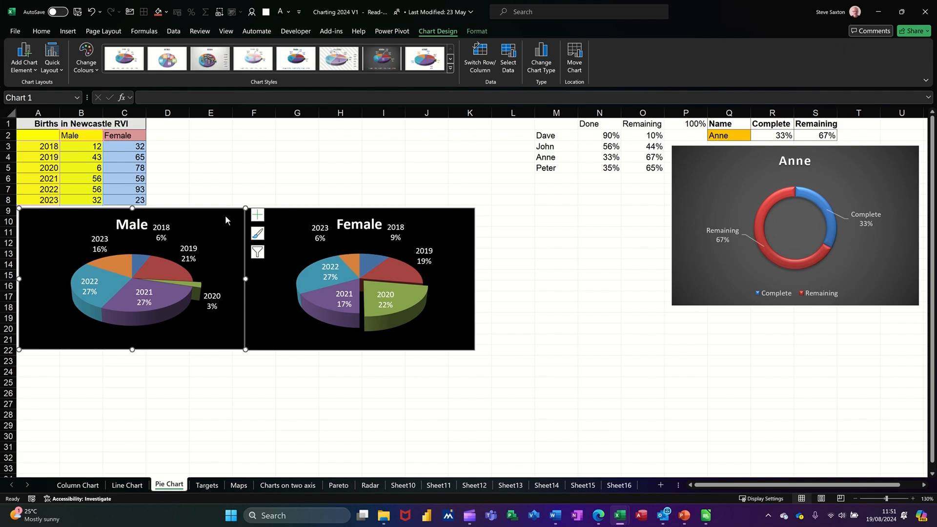
key(Delete)
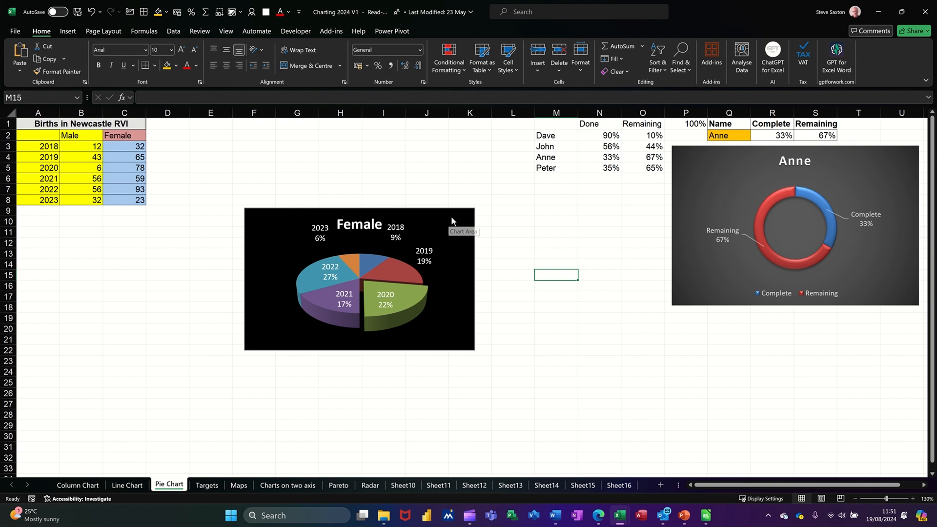
Delete the Female pie chart and the Anne doughnut chart from the Pie Chart sheet.
click(373, 234)
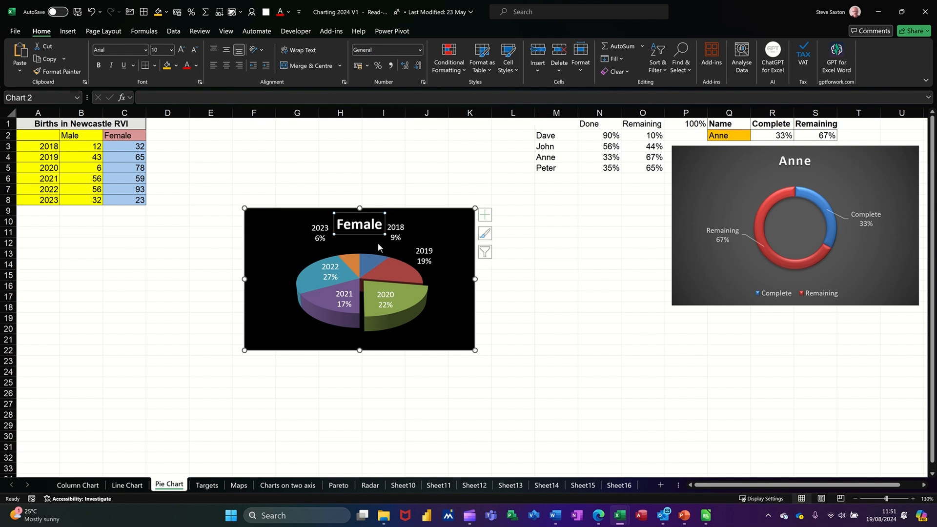
key(Delete)
click(403, 246)
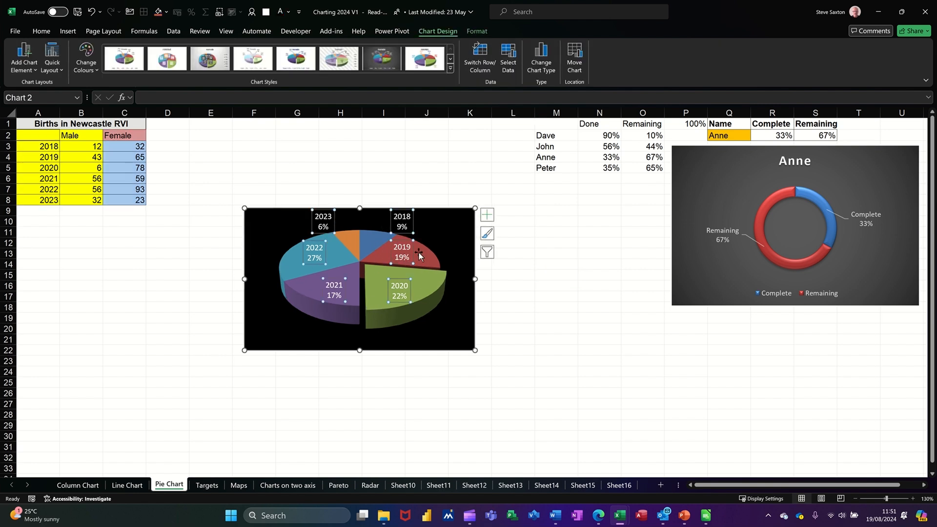
key(Delete)
key(Delete)
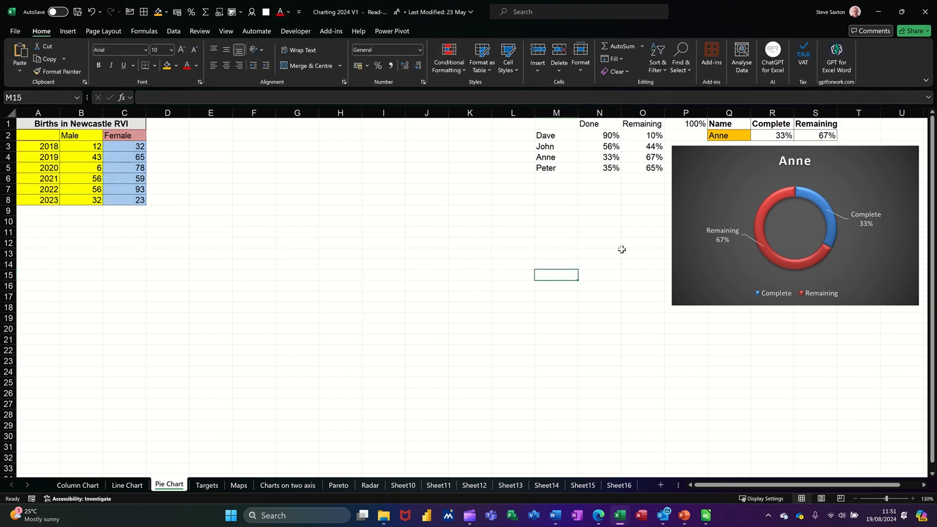
click(678, 256)
key(Delete)
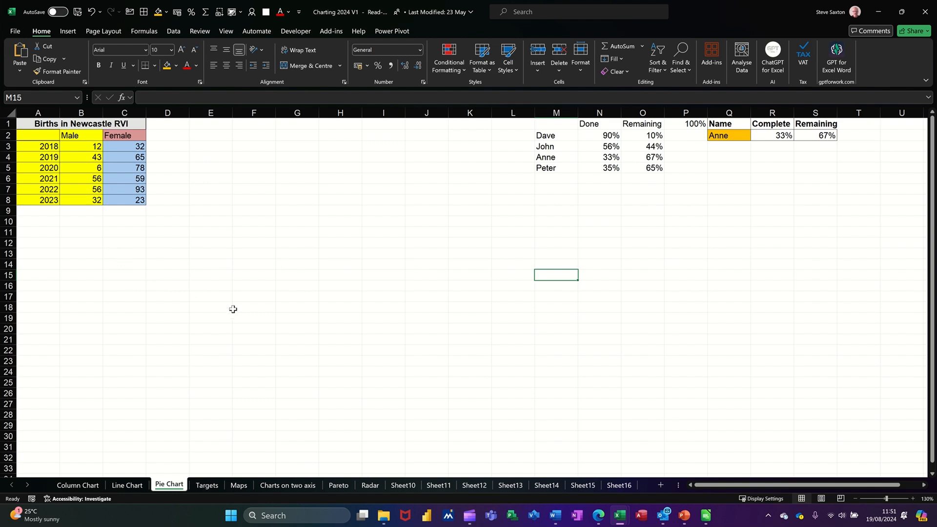
Insert a 3-D Pie chart from the Male data in A2:B8 and move it nearer the table.
drag(32, 135, 75, 200)
click(64, 32)
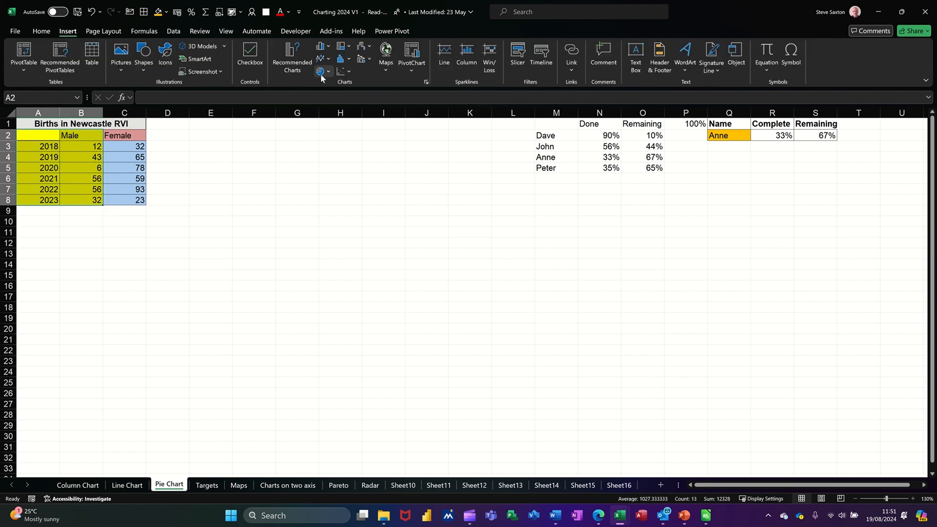
click(328, 72)
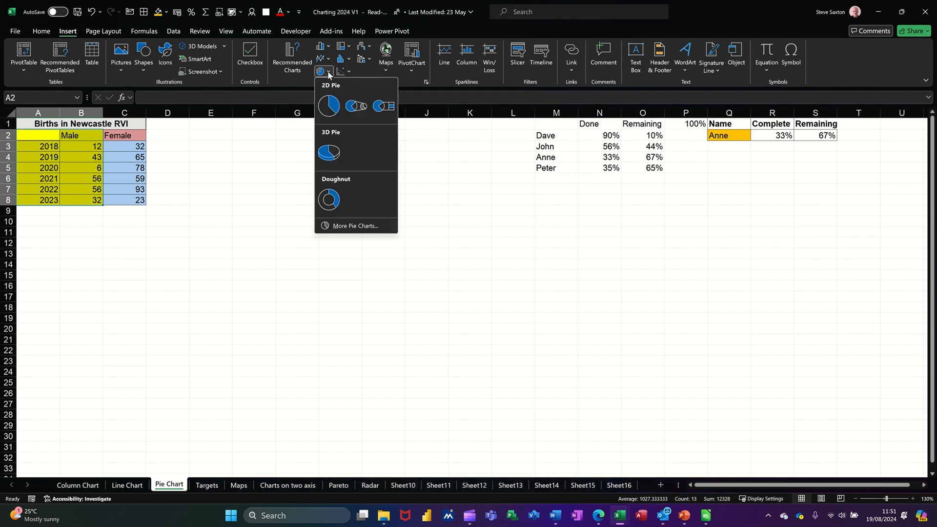
click(340, 155)
drag(412, 224, 280, 209)
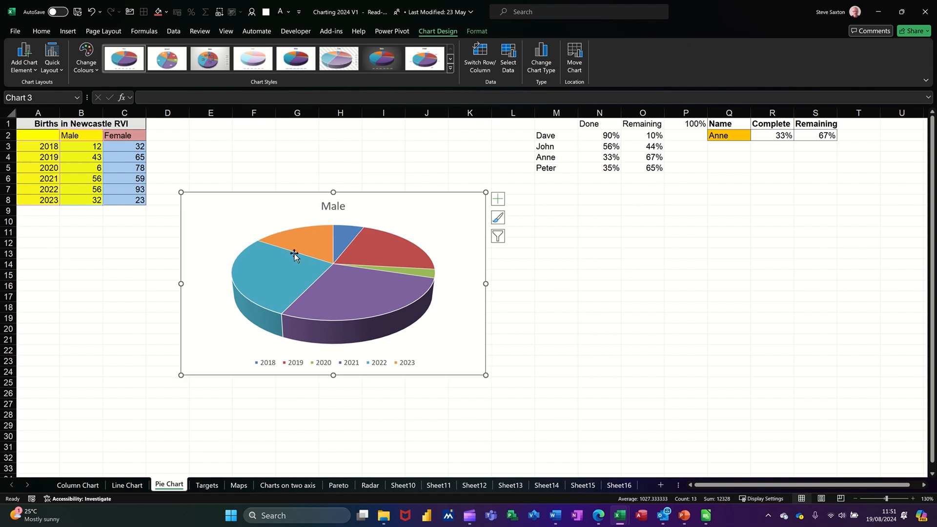
Remove the Male chart's legend and add Data Callout data labels.
click(295, 365)
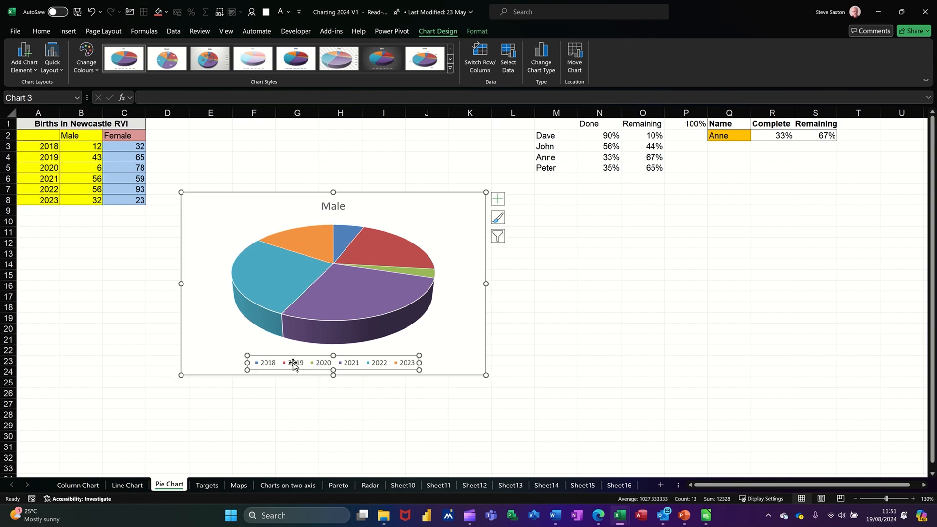
key(Delete)
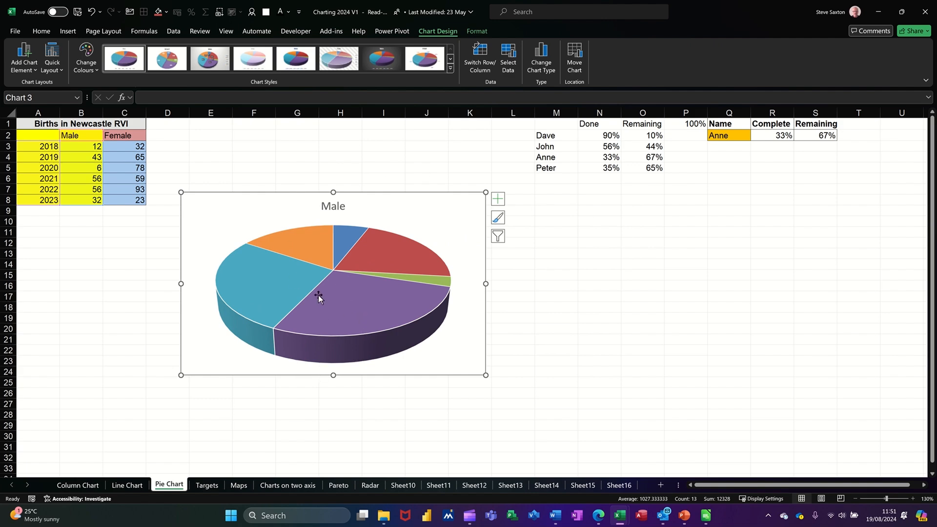
click(499, 200)
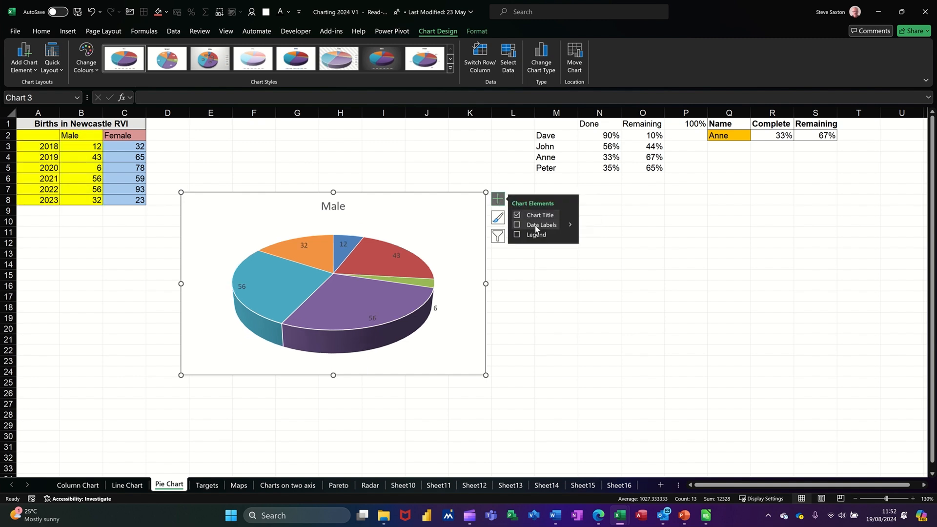
click(571, 225)
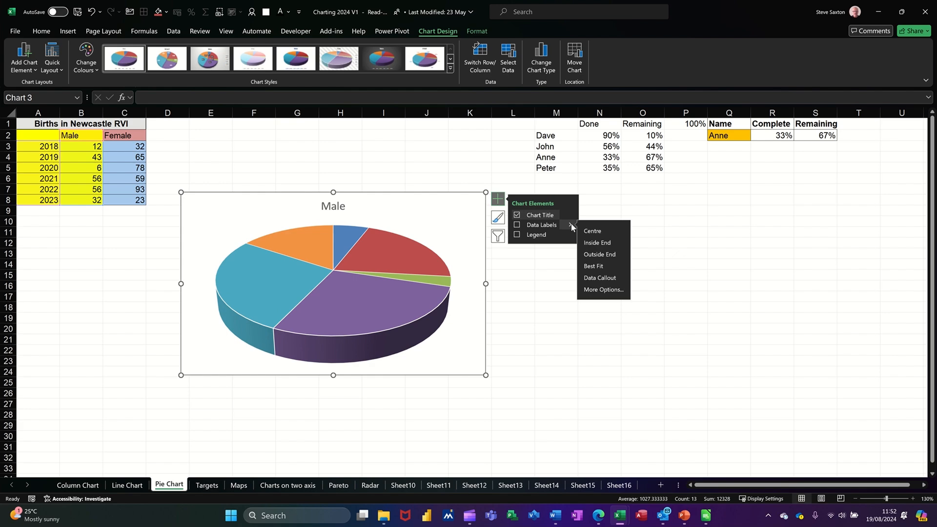
click(595, 278)
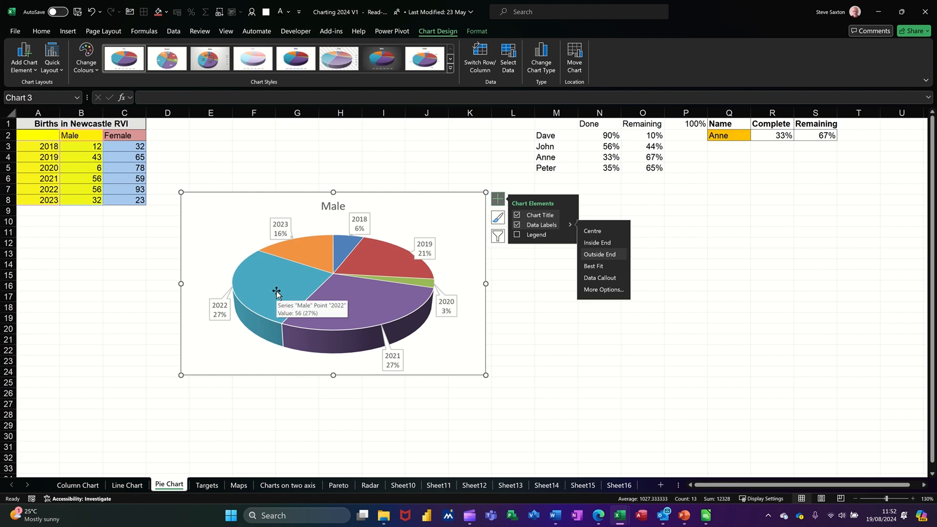
Pull the 2020 slice out of the Male pie.
click(430, 342)
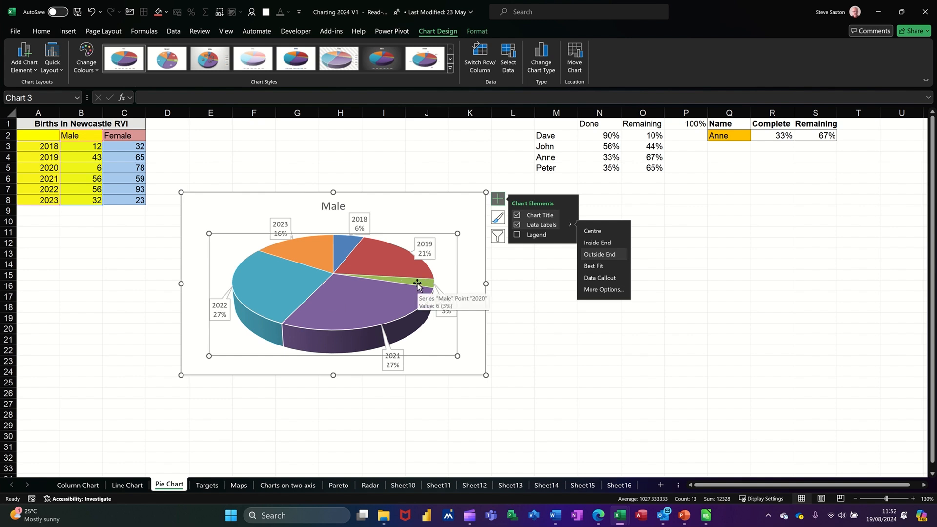
click(417, 285)
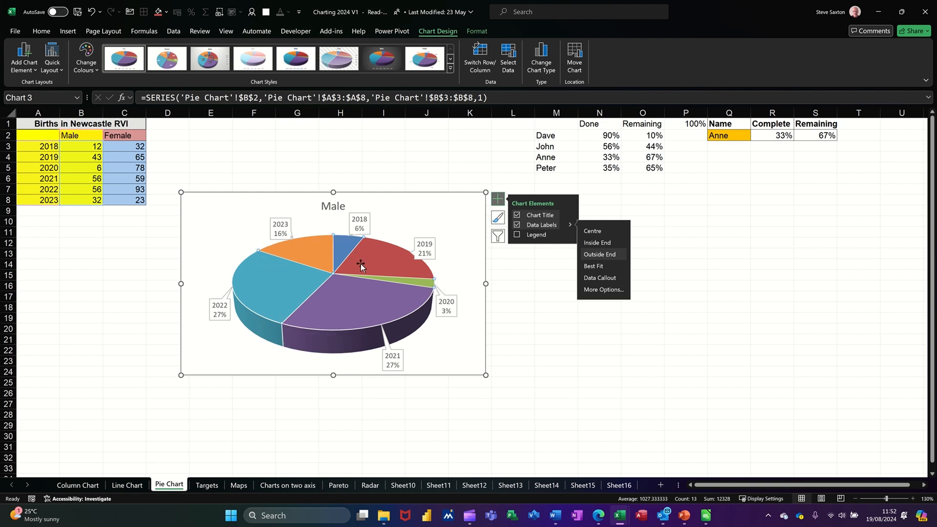
click(422, 284)
mouse_move(421, 284)
mouse_down()
mouse_move(428, 282)
mouse_move(423, 287)
mouse_up()
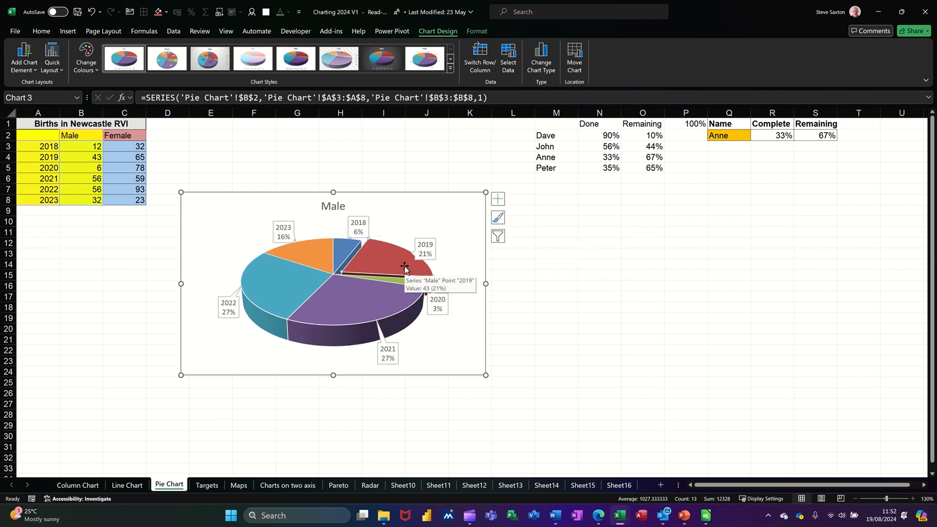
key(ctrl+z)
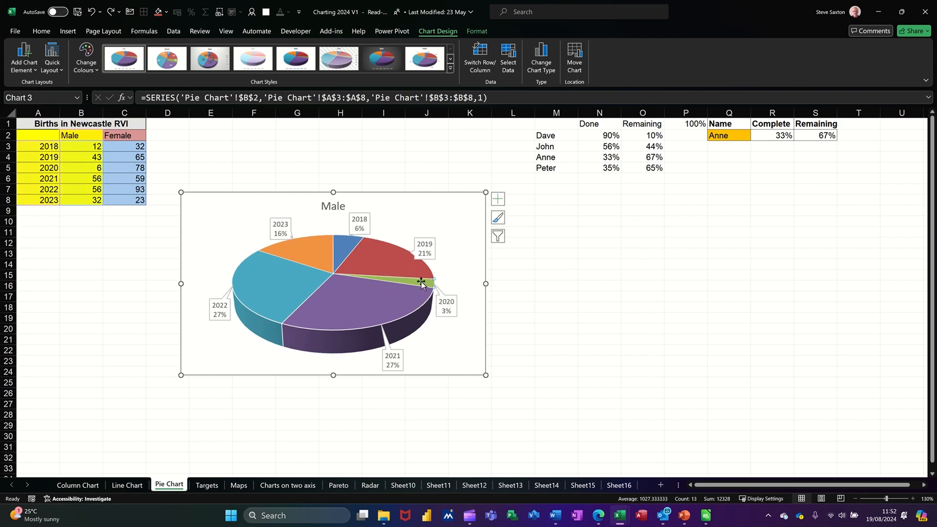
mouse_move(421, 283)
drag(423, 283, 446, 297)
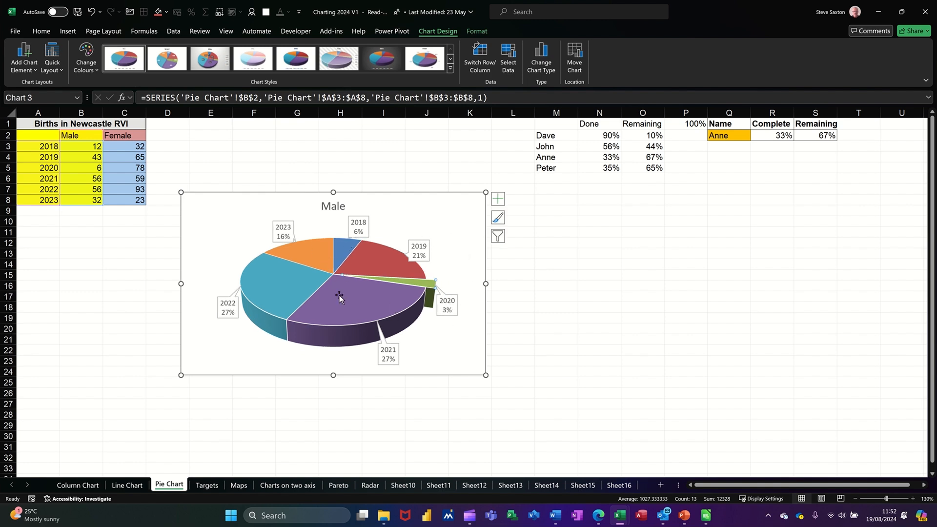
click(462, 217)
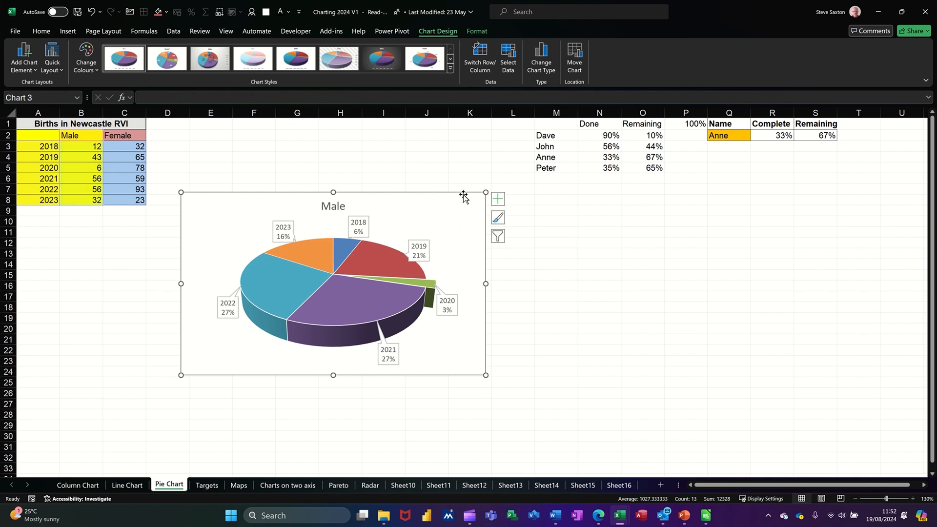
Resize the Male chart to 7 cm high by 7 cm wide and move it below the data table.
click(473, 33)
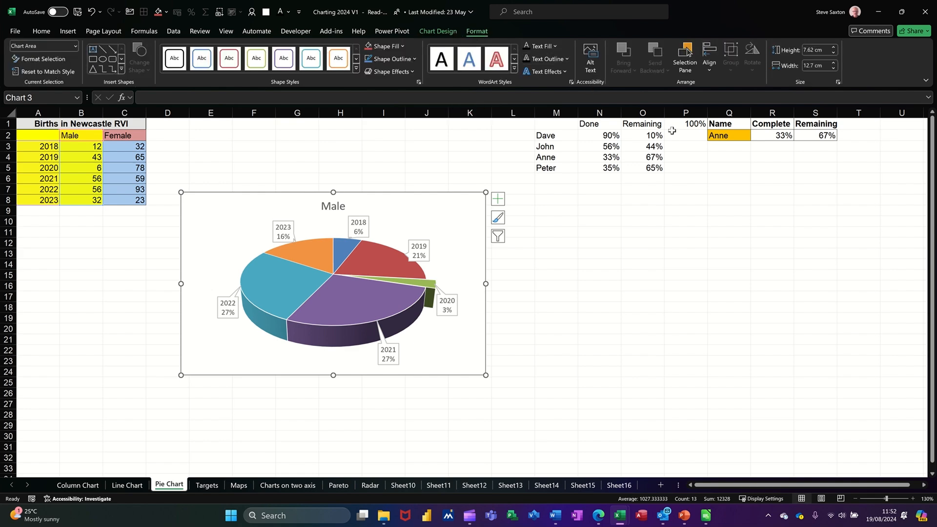
click(807, 51)
text(7)
click(809, 65)
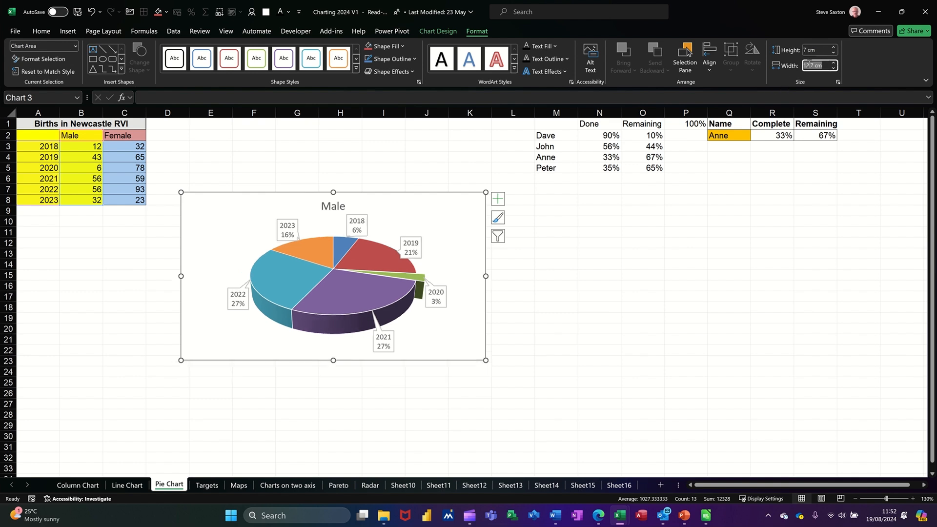
text(7)
key(Return)
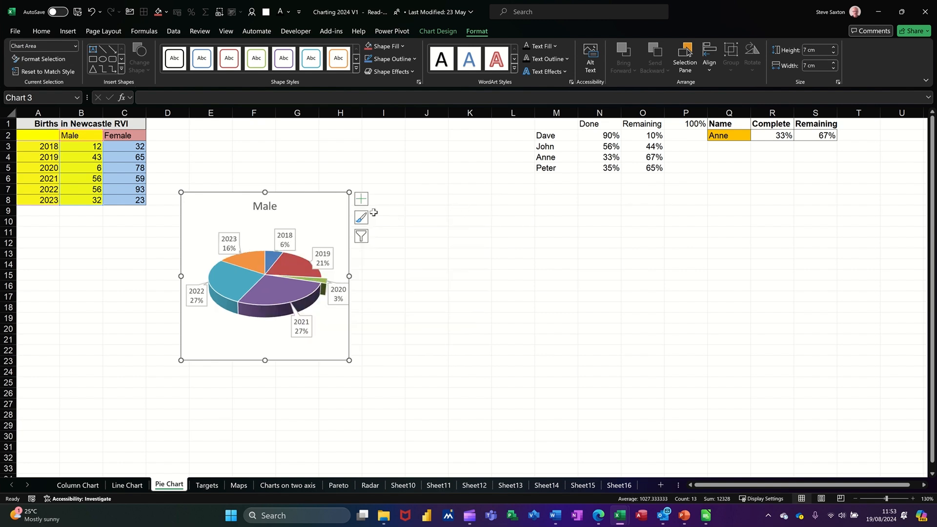
drag(317, 204, 158, 227)
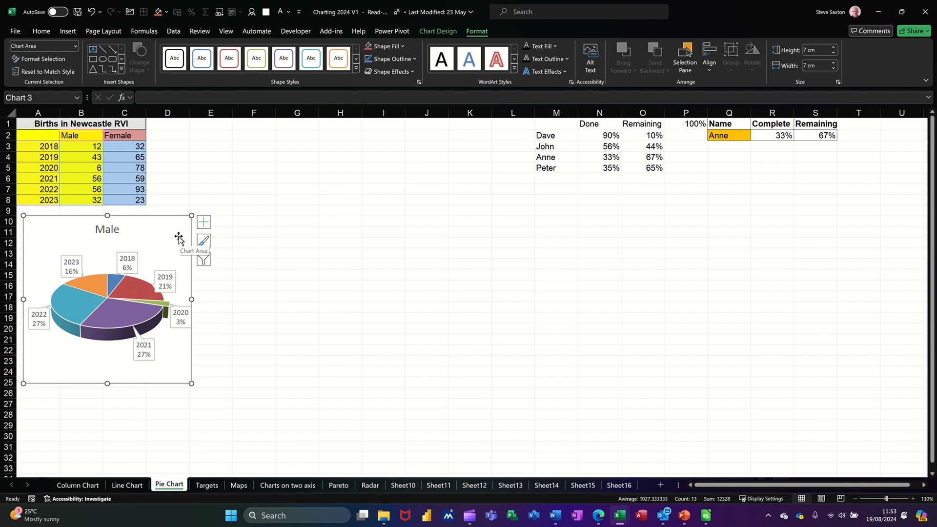
click(245, 242)
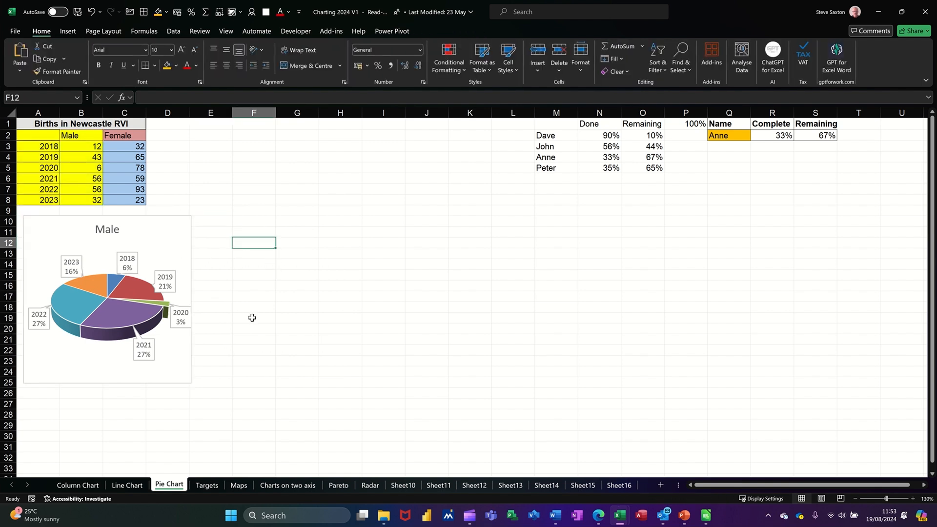
Insert a 3-D Pie chart from the years in A2:A8 and the Female figures in C2:C8.
click(33, 136)
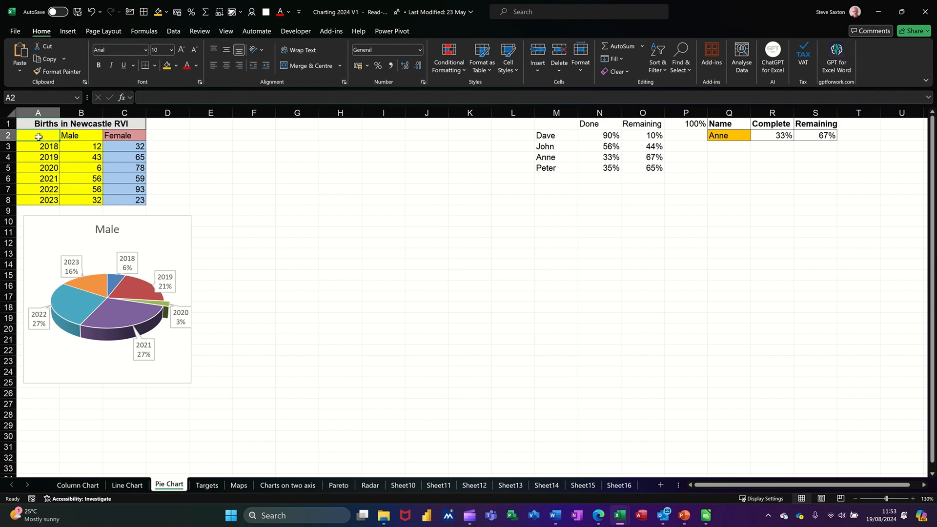
drag(44, 136, 42, 201)
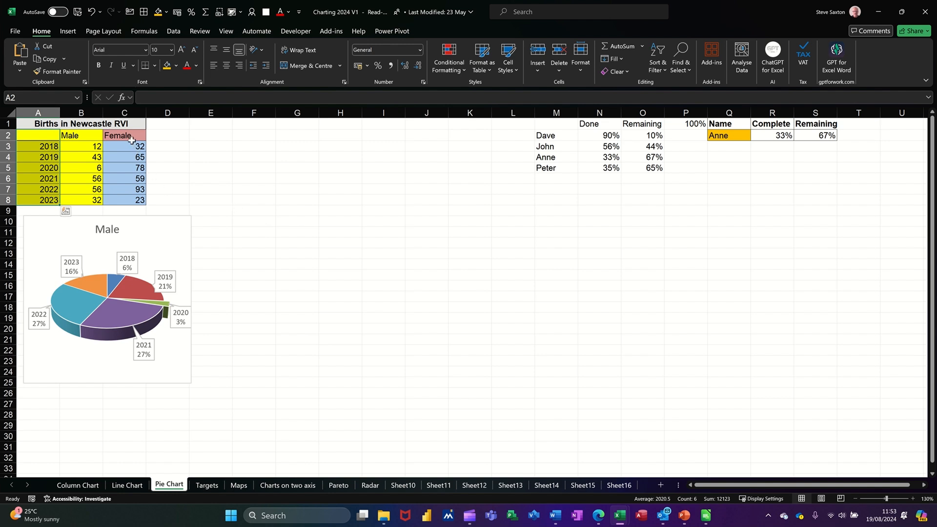
drag(132, 136, 133, 197)
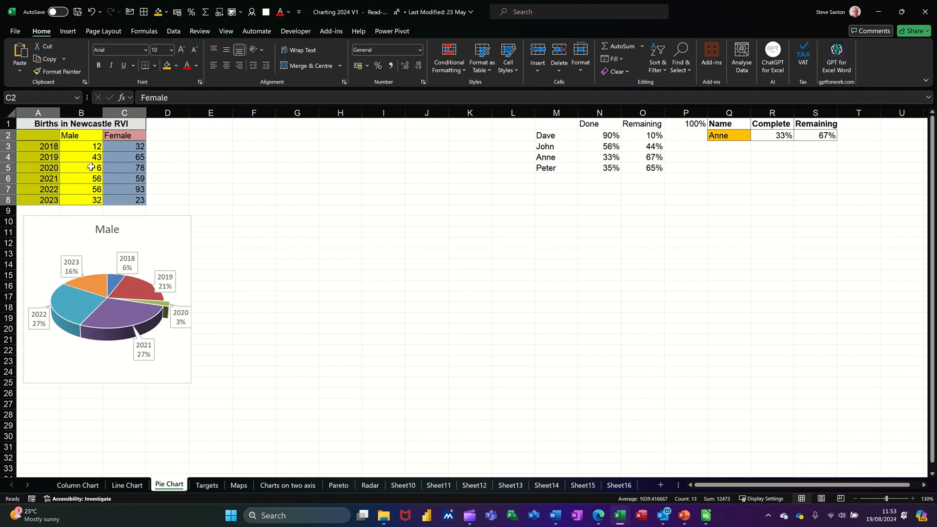
click(68, 32)
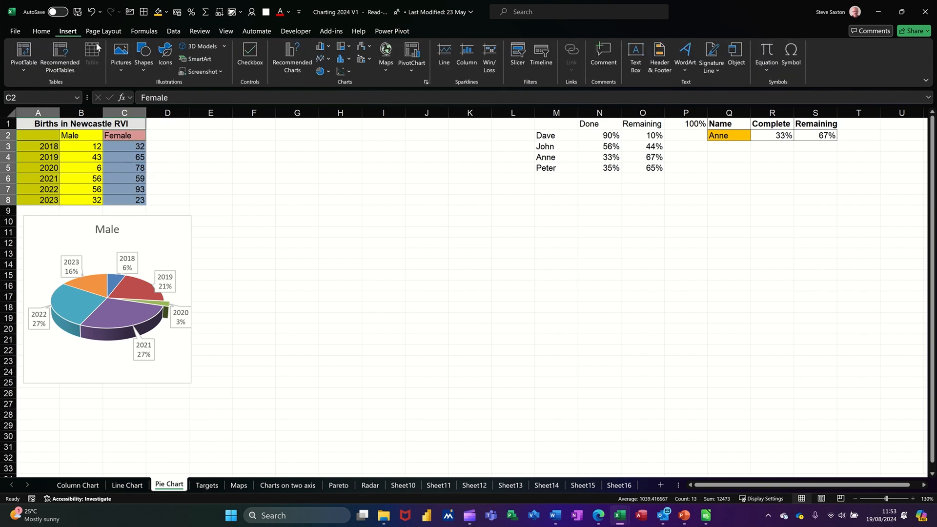
click(321, 73)
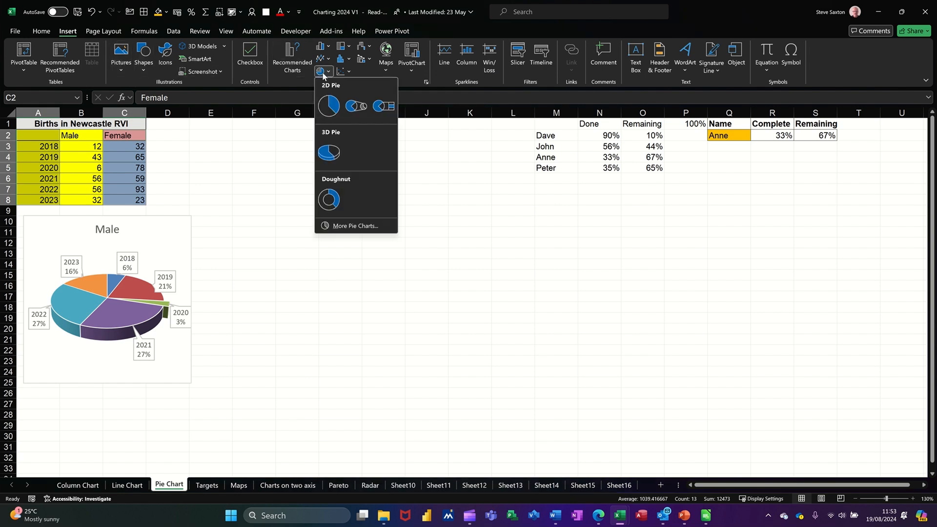
click(335, 151)
Remove the Female chart's legend and add Data Callout data labels.
click(450, 381)
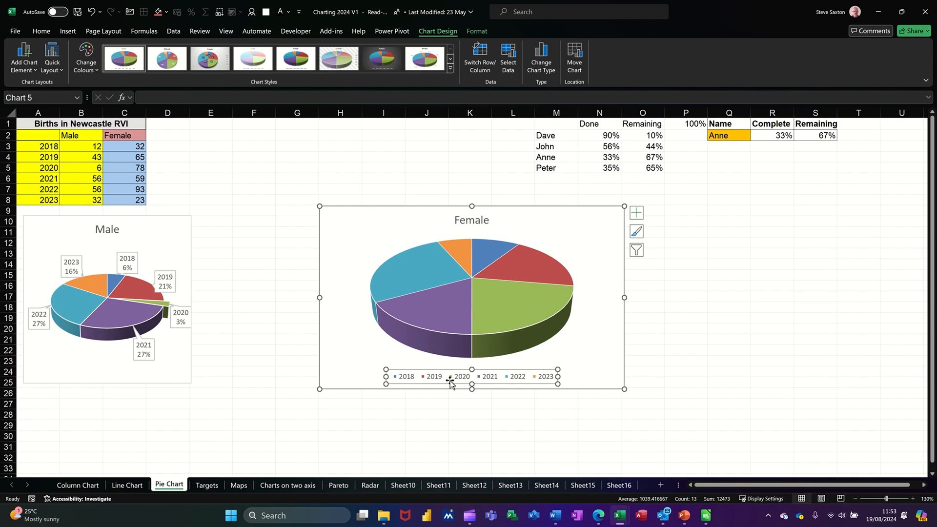
key(Delete)
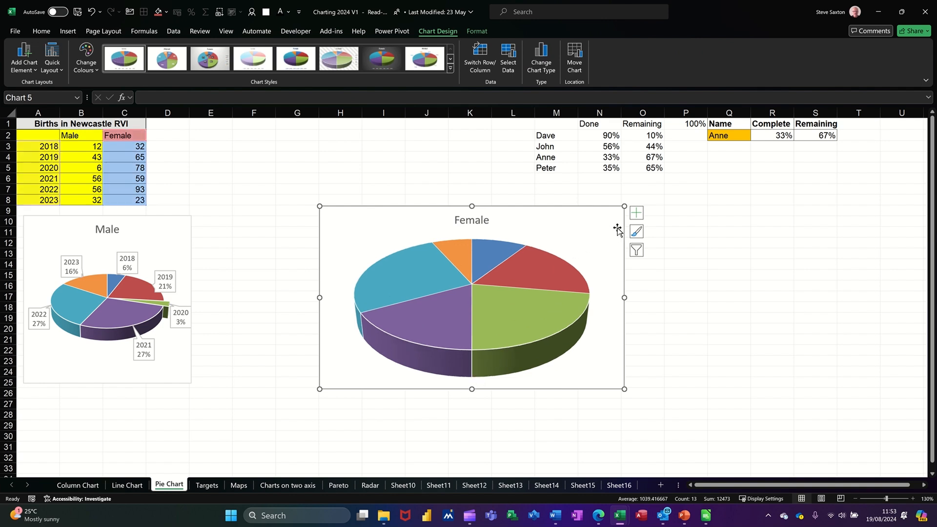
click(637, 215)
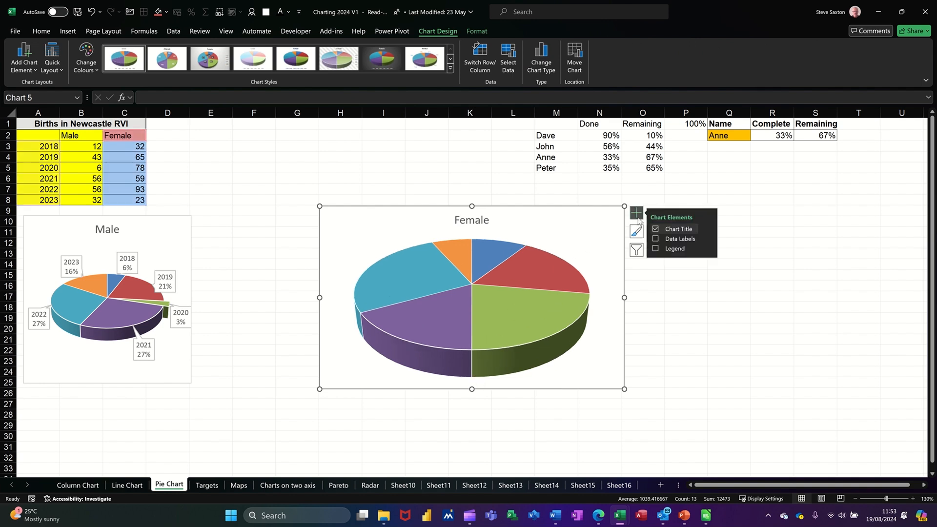
click(674, 239)
click(710, 239)
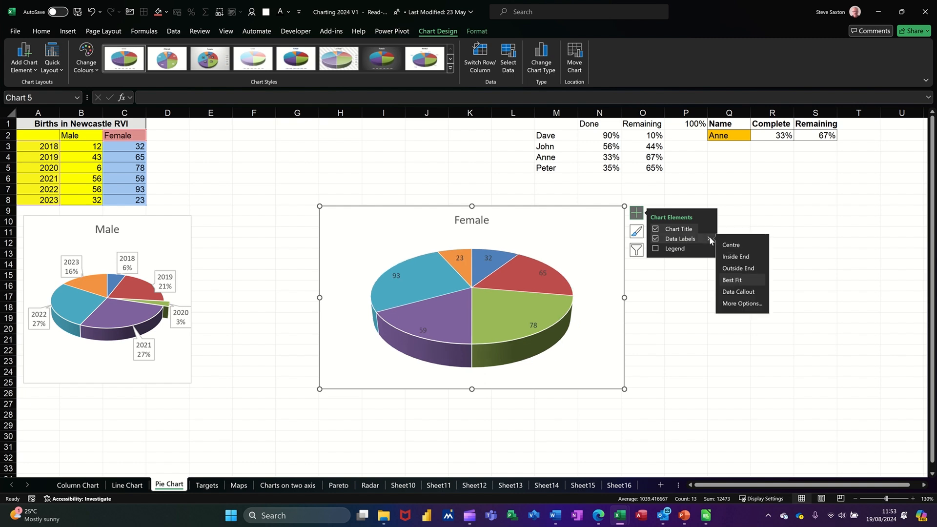
click(731, 292)
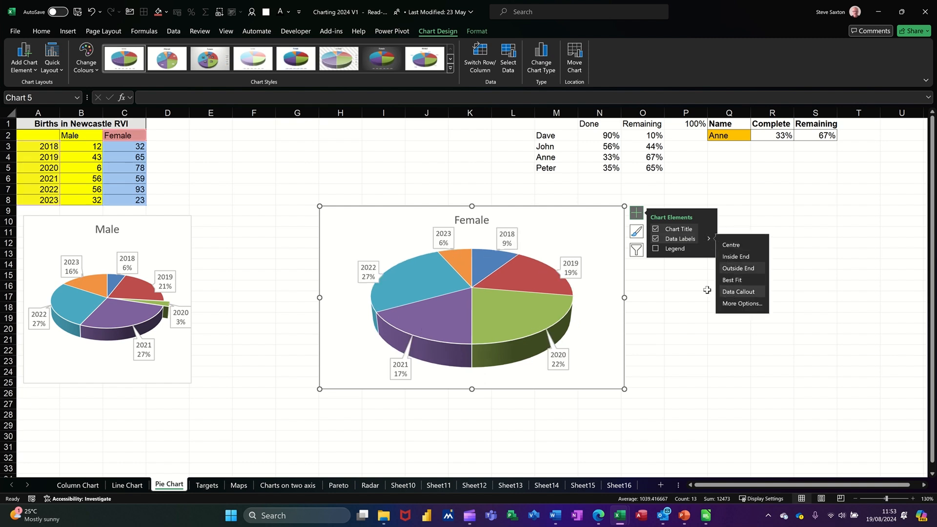
click(511, 320)
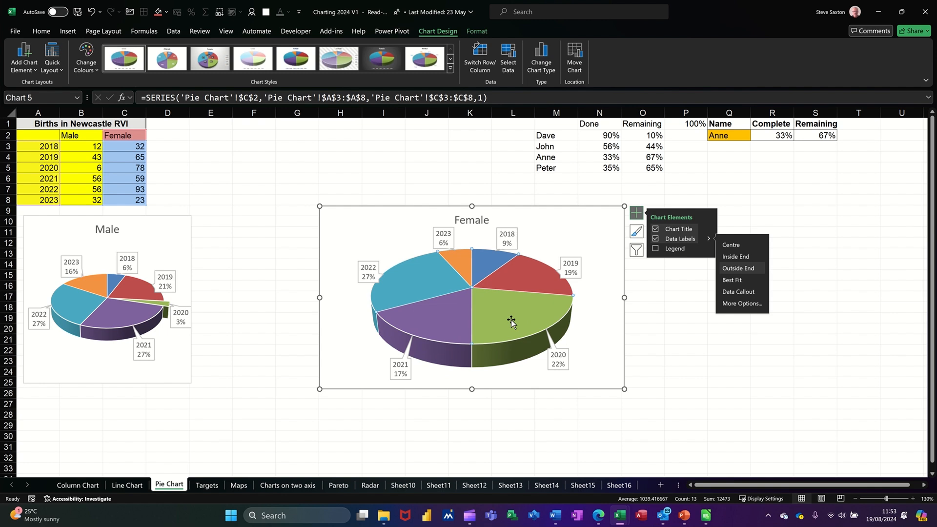
Pull the 2020 slice out of the Female pie.
drag(508, 320, 513, 327)
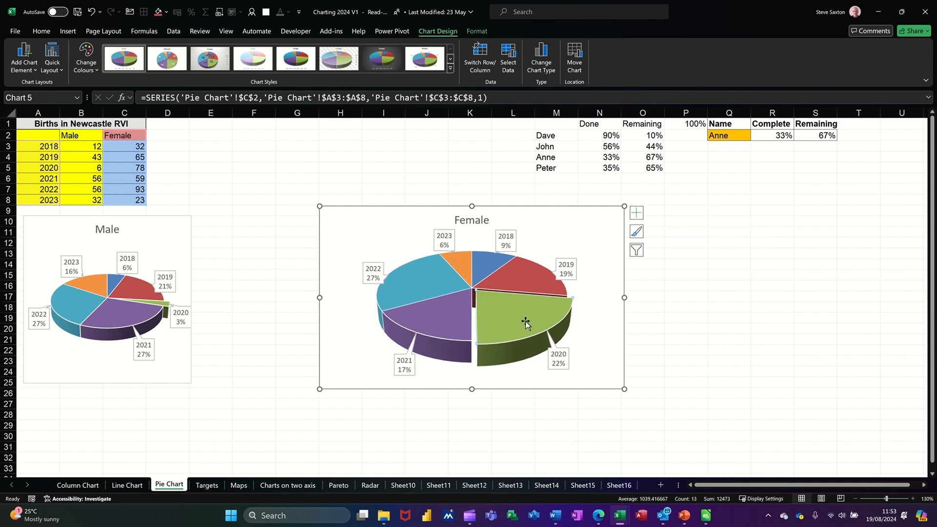
click(604, 232)
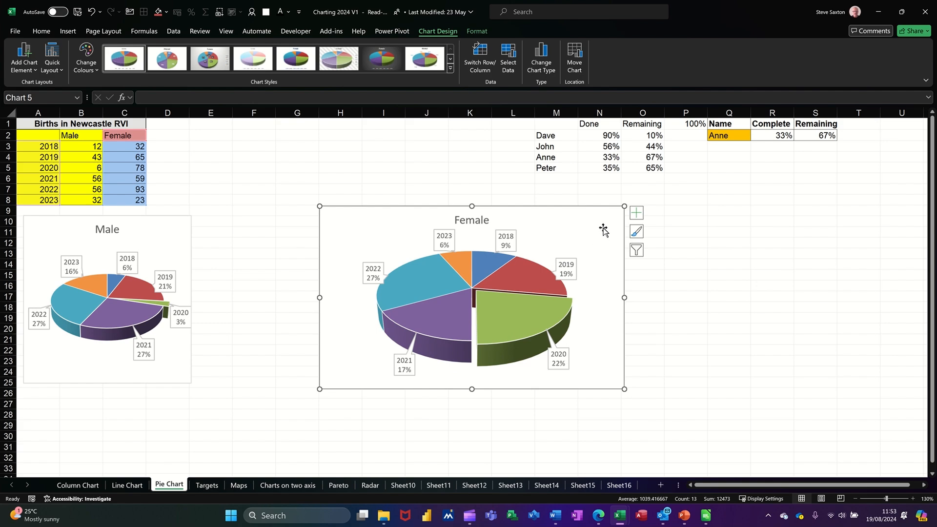
Resize the Female chart to 7 cm high by 7 cm wide and place it beside the Male chart.
click(478, 32)
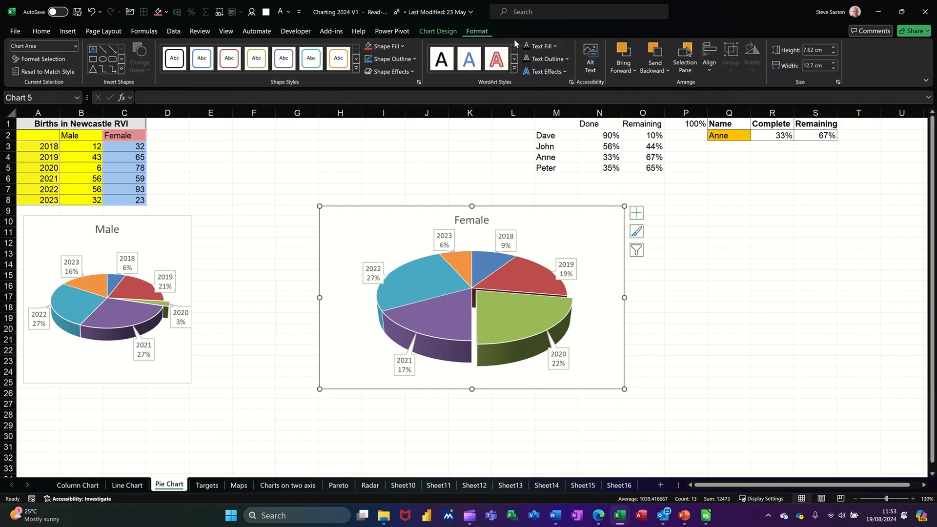
click(808, 49)
text(7)
click(815, 66)
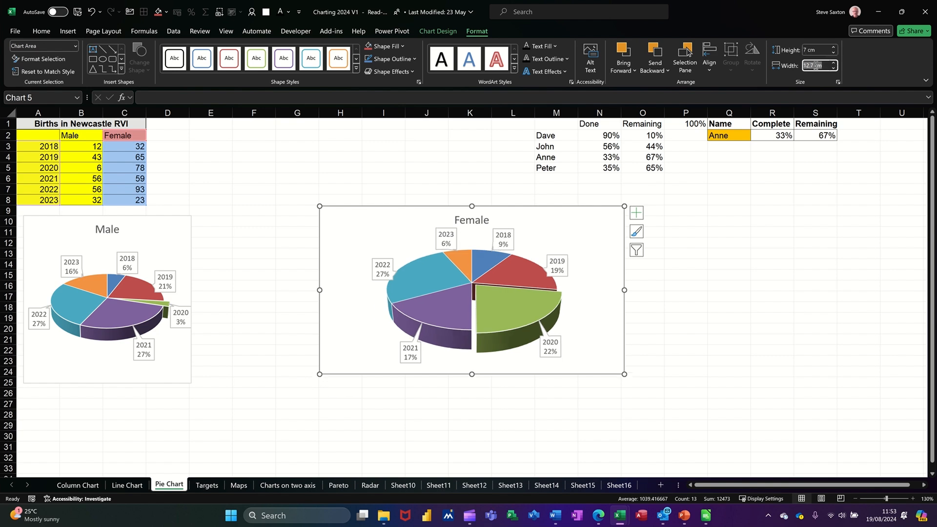
text(7)
key(Return)
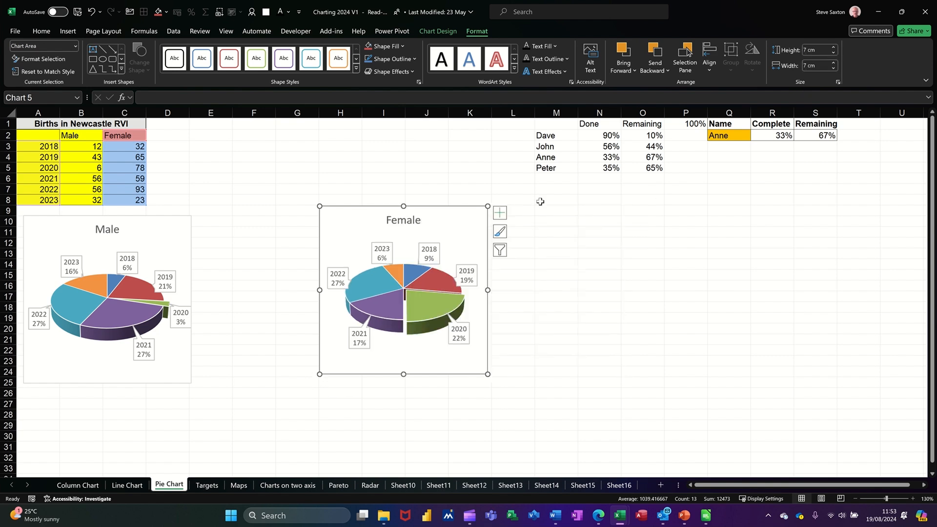
drag(467, 208, 338, 218)
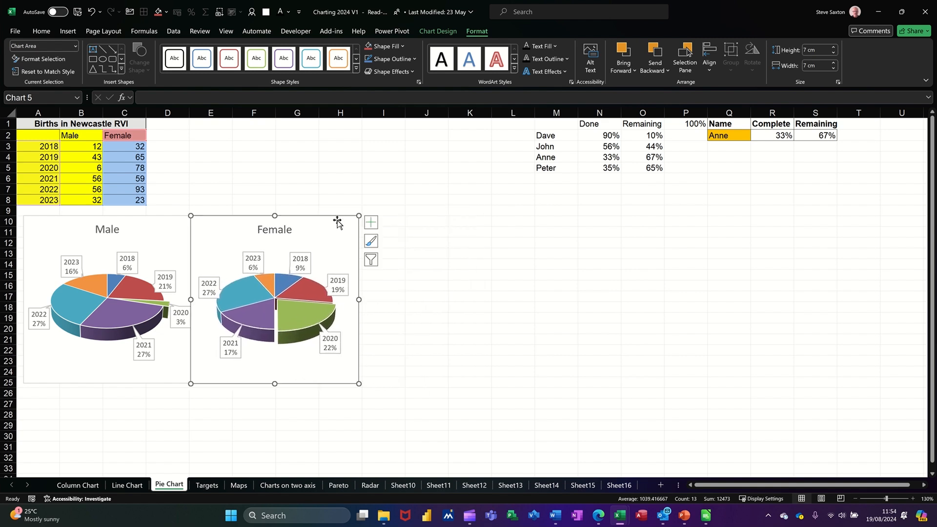
Select both the Male and Female pie charts and group them together.
ctrl+click(166, 218)
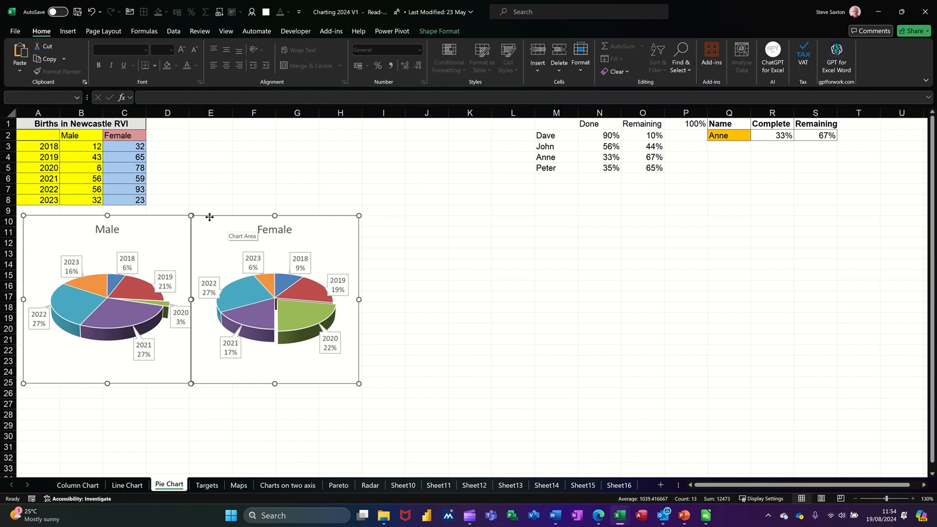
right_click(172, 215)
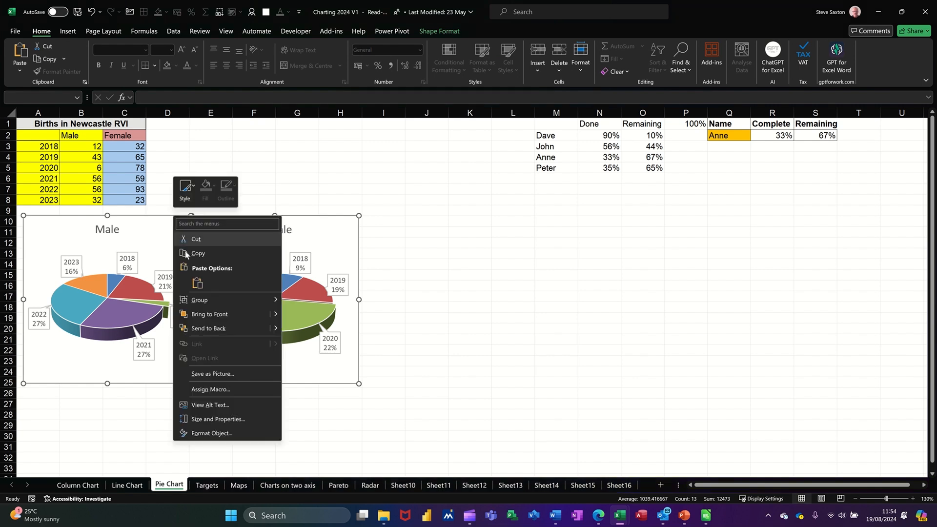
mouse_move(218, 298)
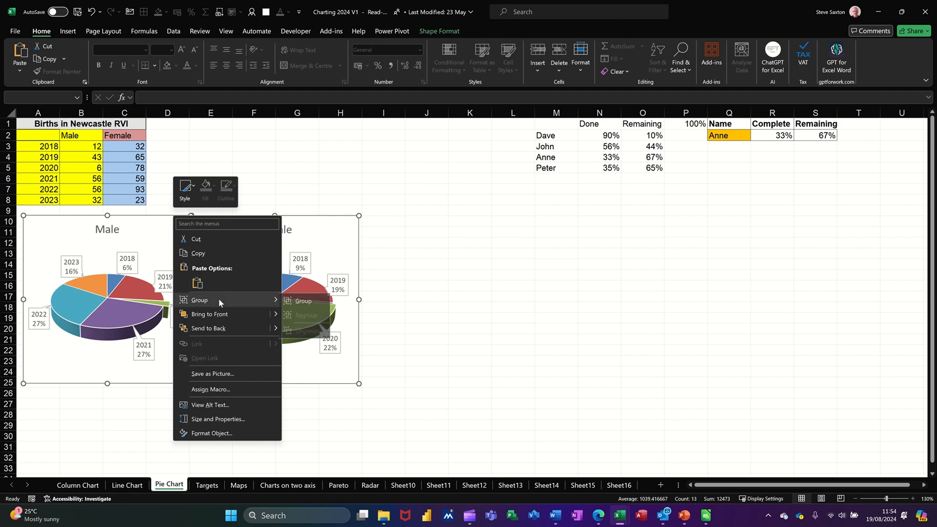
click(304, 301)
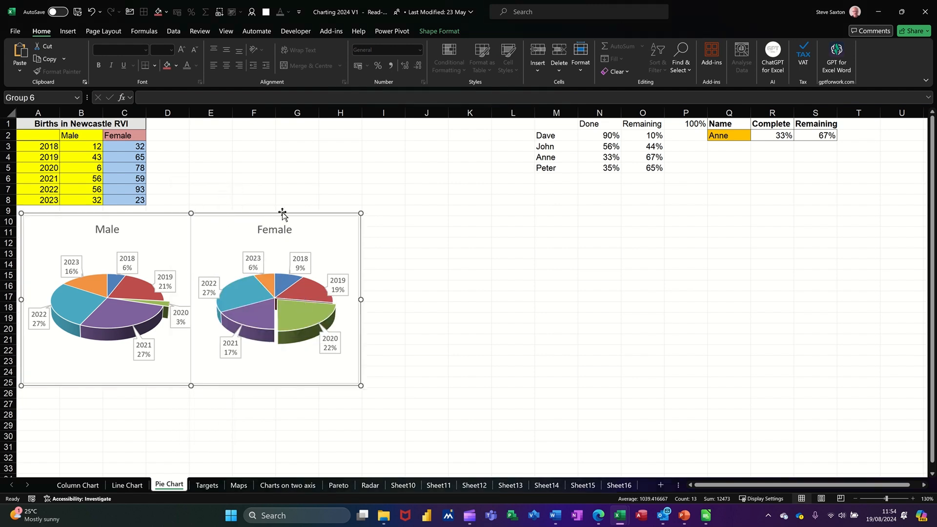
Move the grouped pie charts up beside the births data table.
drag(290, 214, 432, 193)
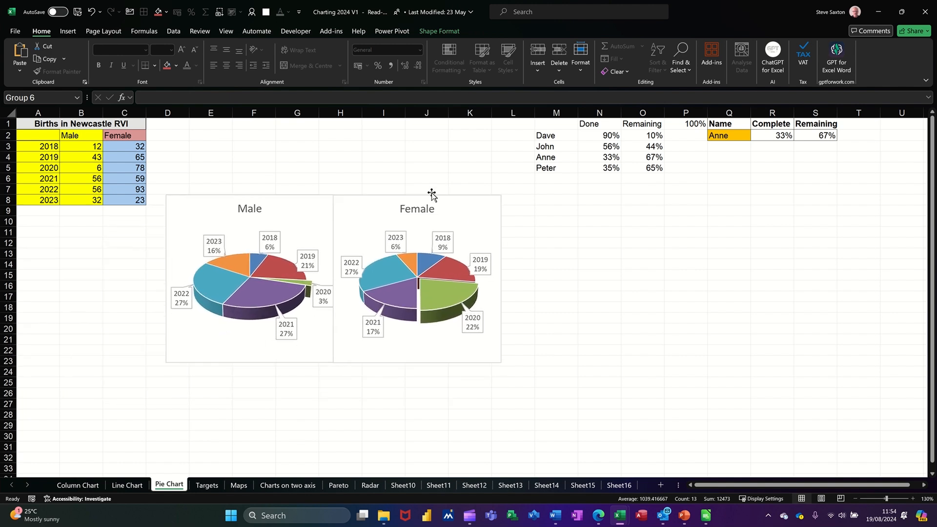
click(477, 220)
drag(477, 216, 484, 231)
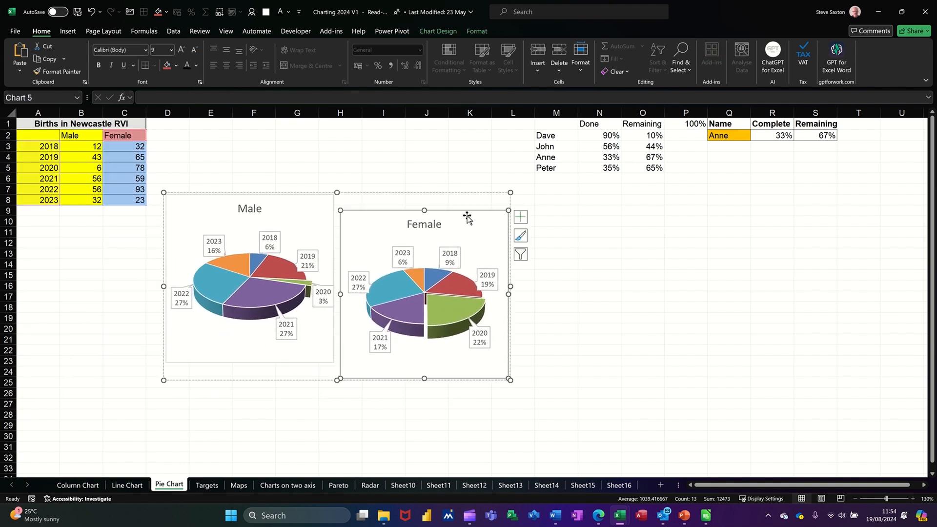
drag(451, 194, 461, 168)
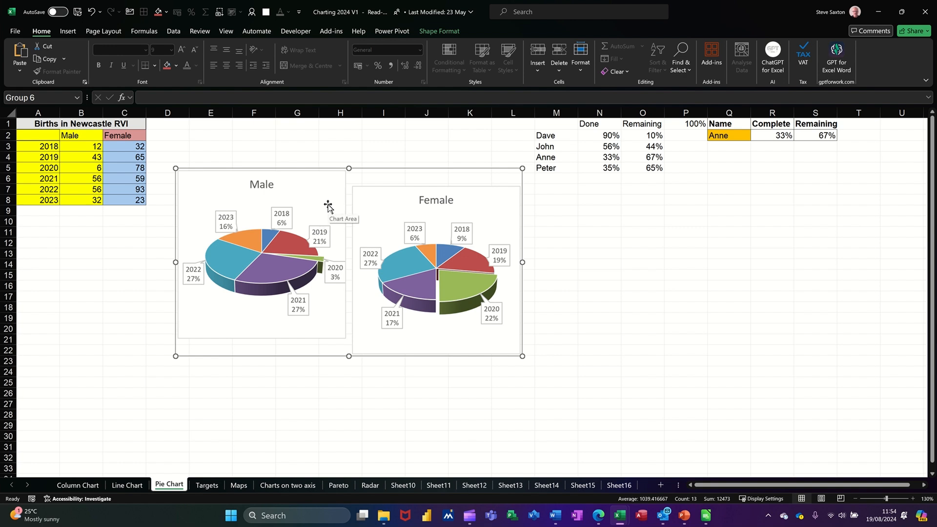
drag(433, 169, 424, 150)
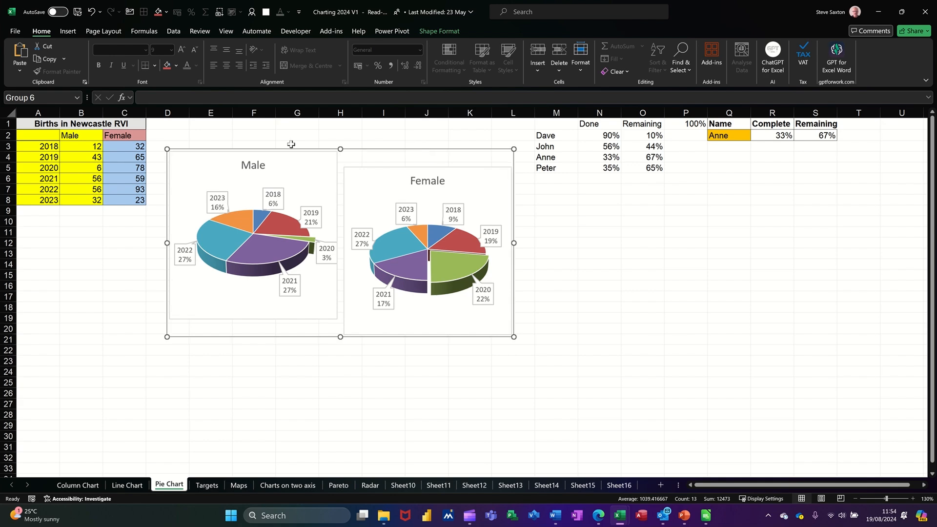
Align the Female chart's top edge with the Male chart inside the group.
click(399, 176)
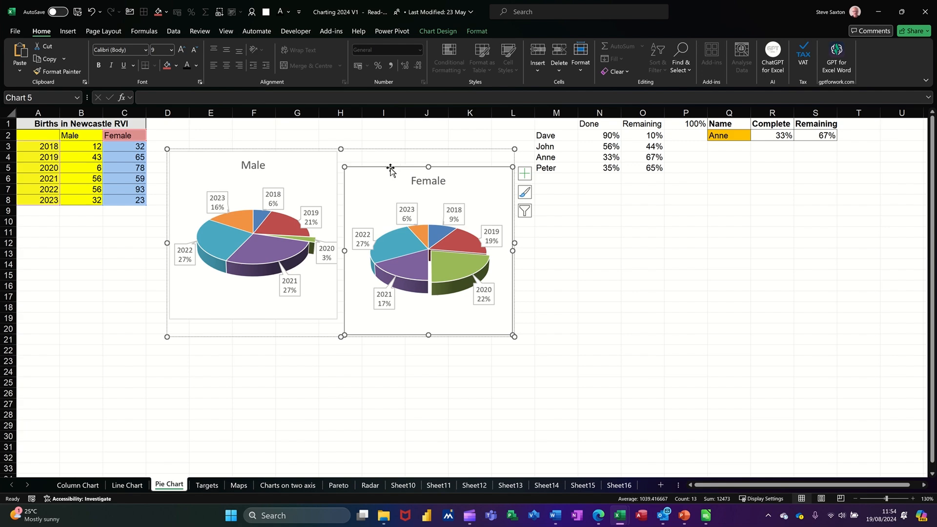
drag(392, 168, 385, 151)
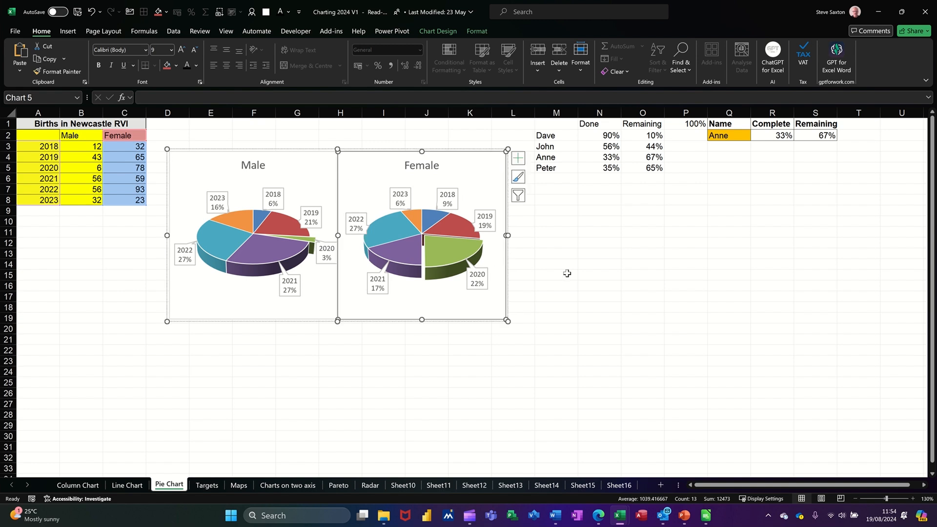
click(548, 276)
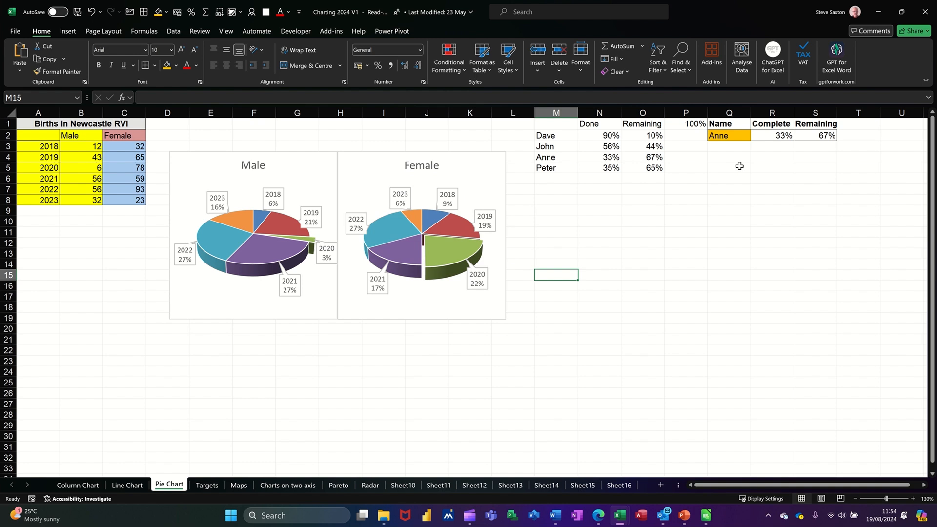
Insert a Doughnut chart from Q1:S2 and move it below the Name, Complete and Remaining table.
drag(726, 123, 799, 135)
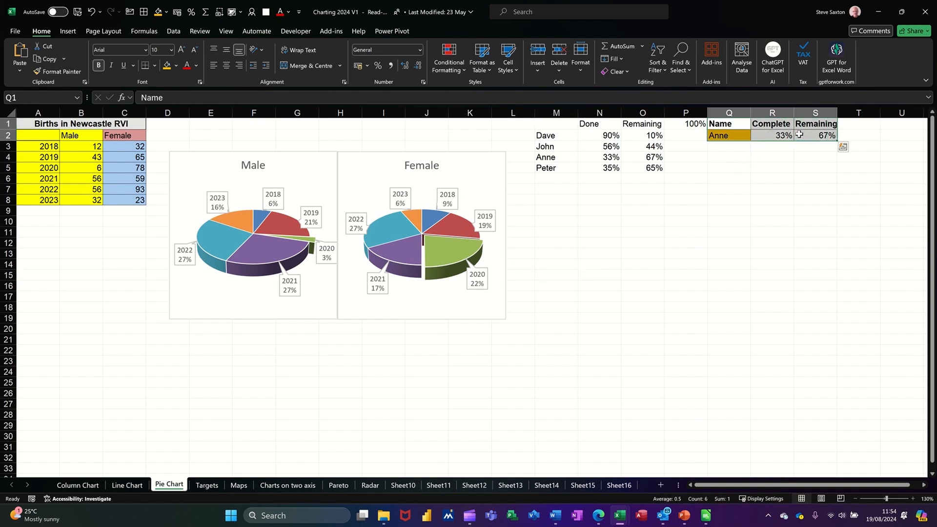
click(68, 32)
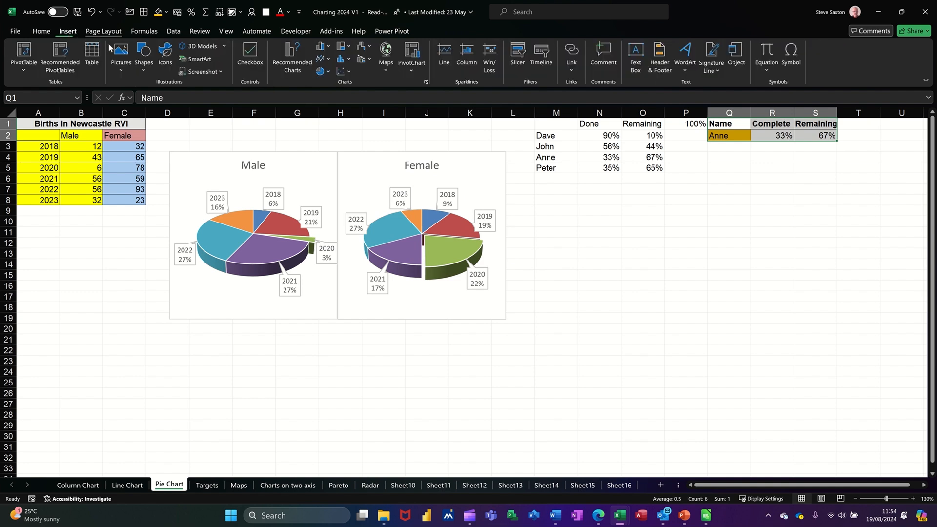
click(325, 74)
click(331, 197)
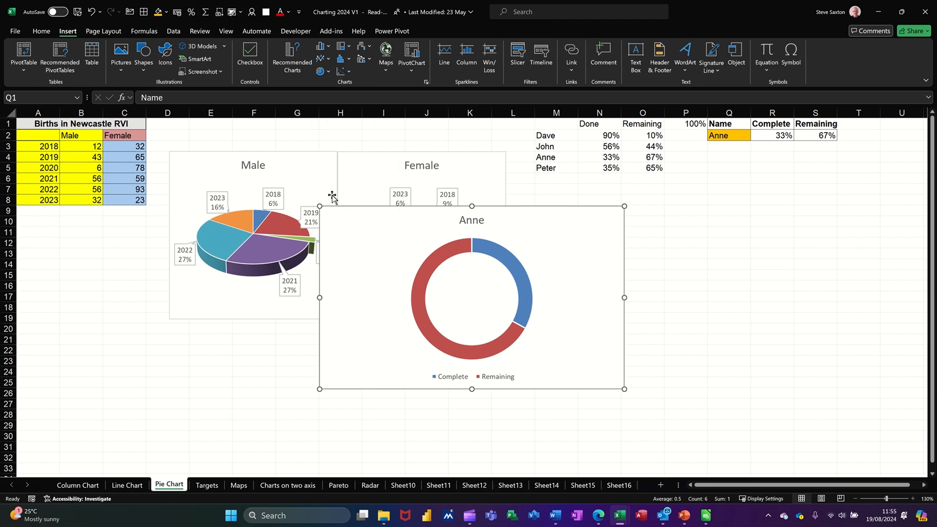
drag(580, 217, 848, 190)
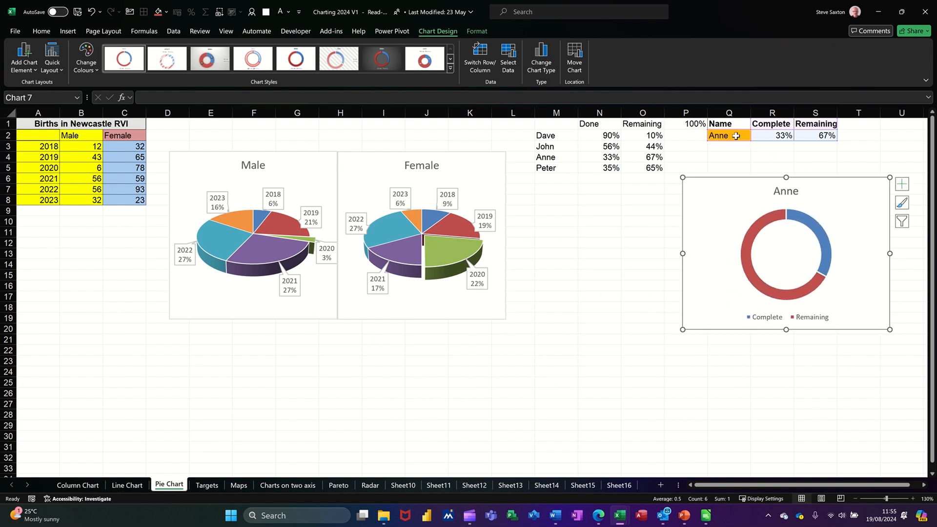
Choose Dave from the name drop-down list in cell Q2.
click(734, 135)
click(755, 138)
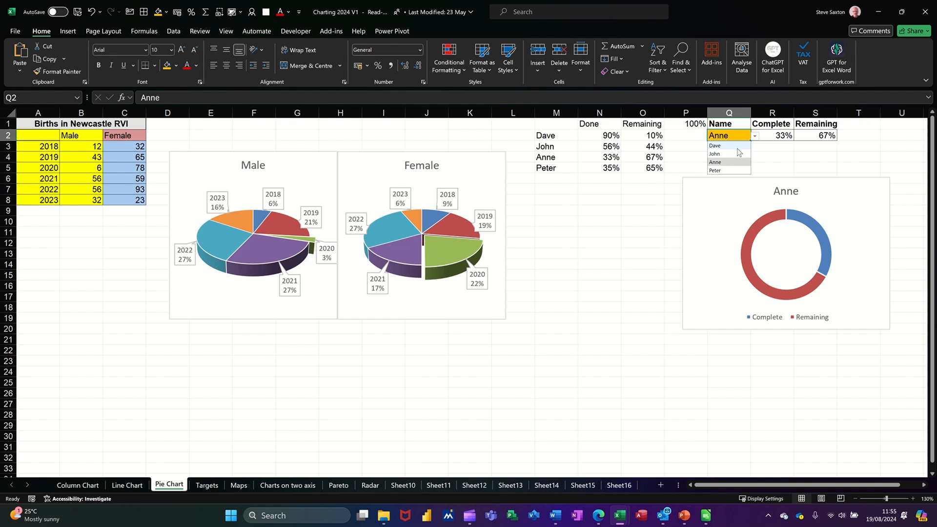
click(730, 147)
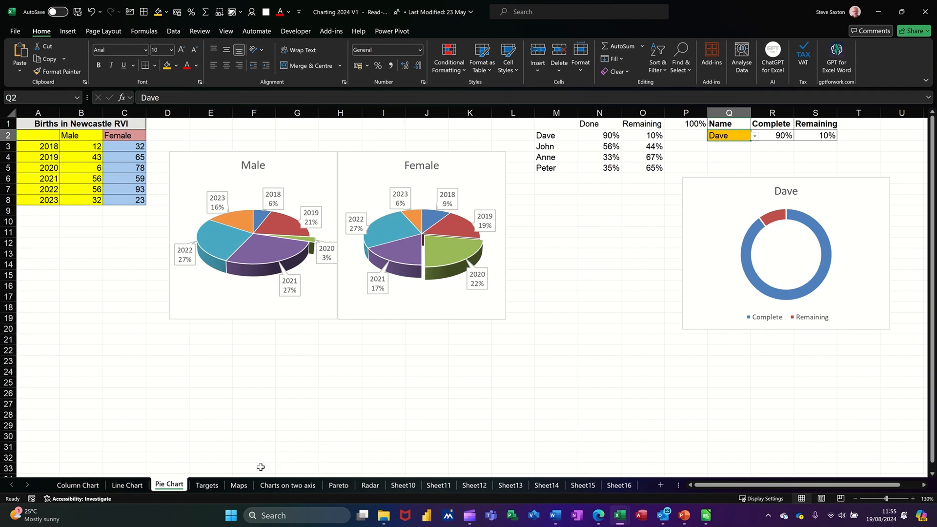
On the Targets sheet, insert a 2-D Clustered Column chart from L2:M14 and move it below the data.
click(207, 485)
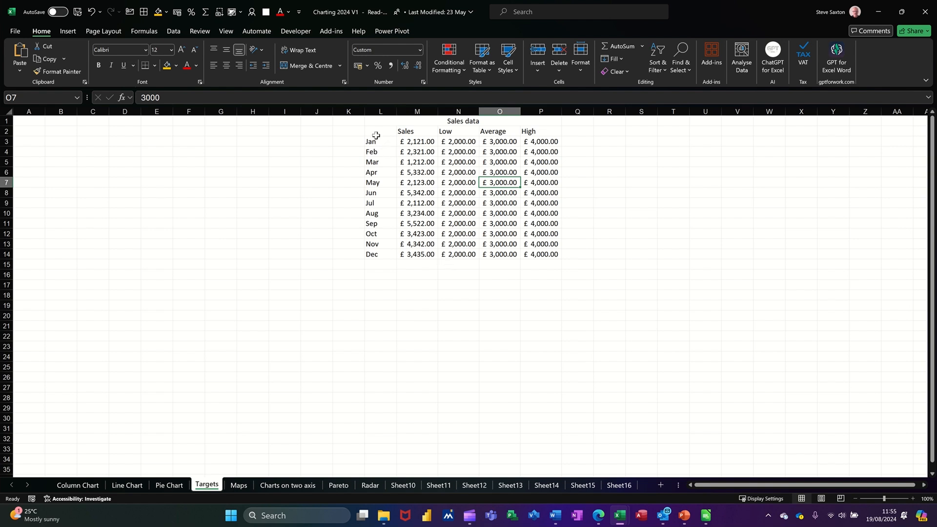
drag(375, 135, 411, 254)
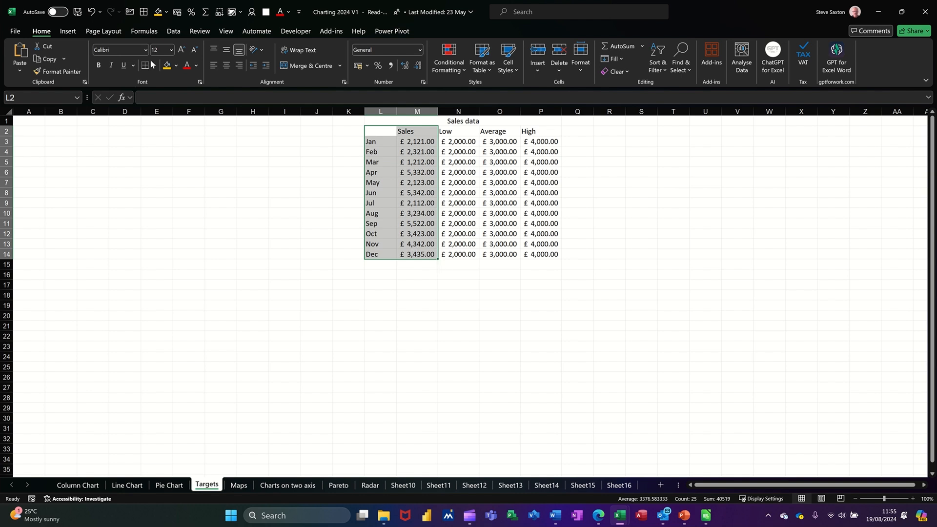
click(69, 31)
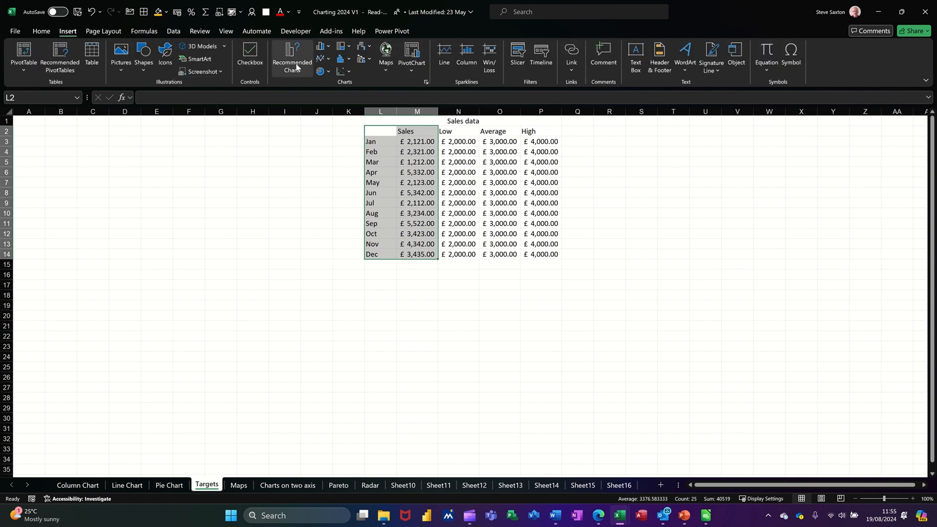
click(321, 47)
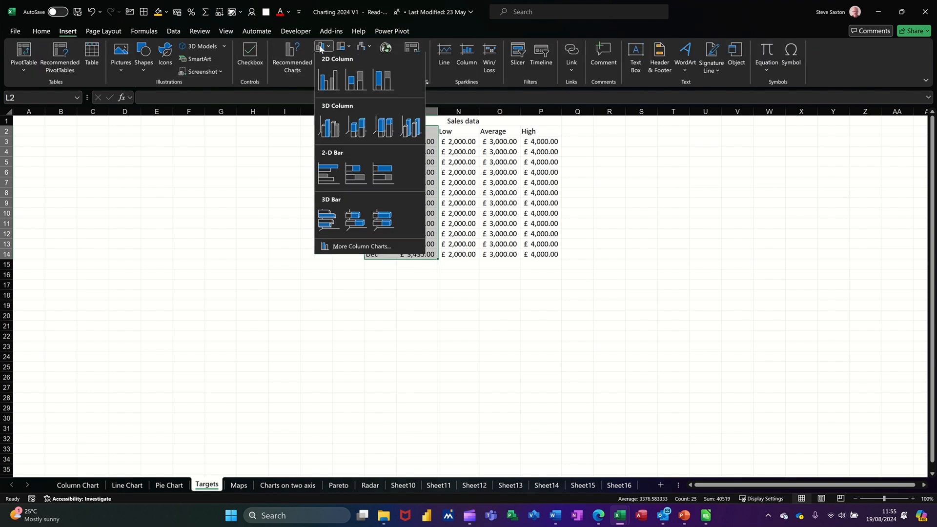
click(328, 81)
drag(488, 233, 488, 279)
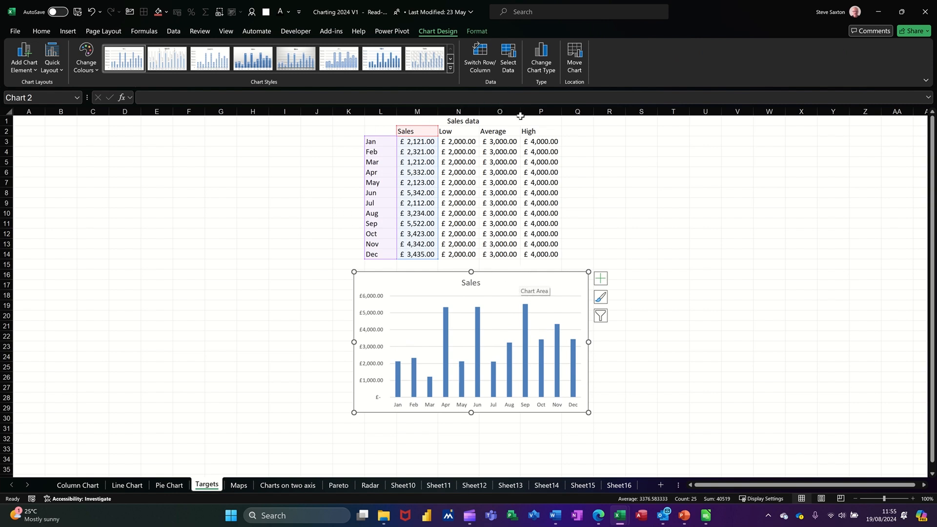
Add a chart series named from N2 with values N3:N14 in the data source.
click(509, 55)
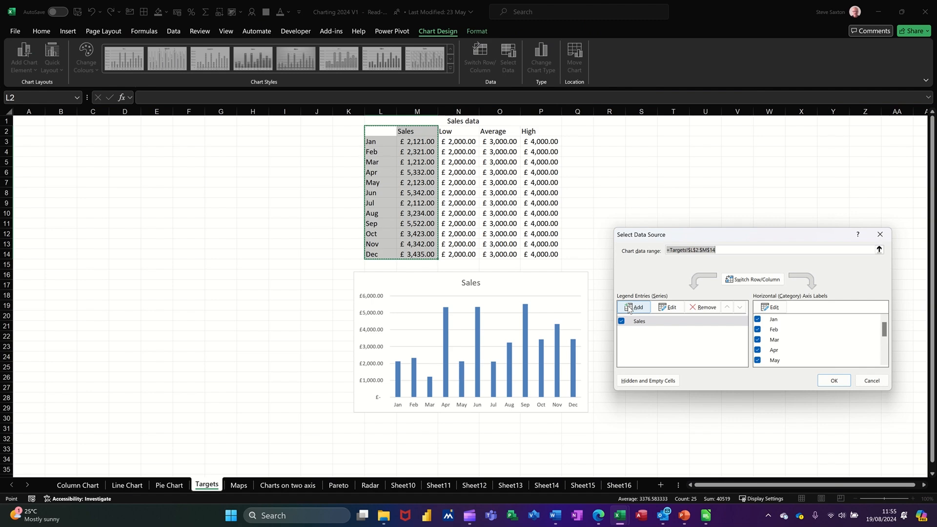
click(633, 307)
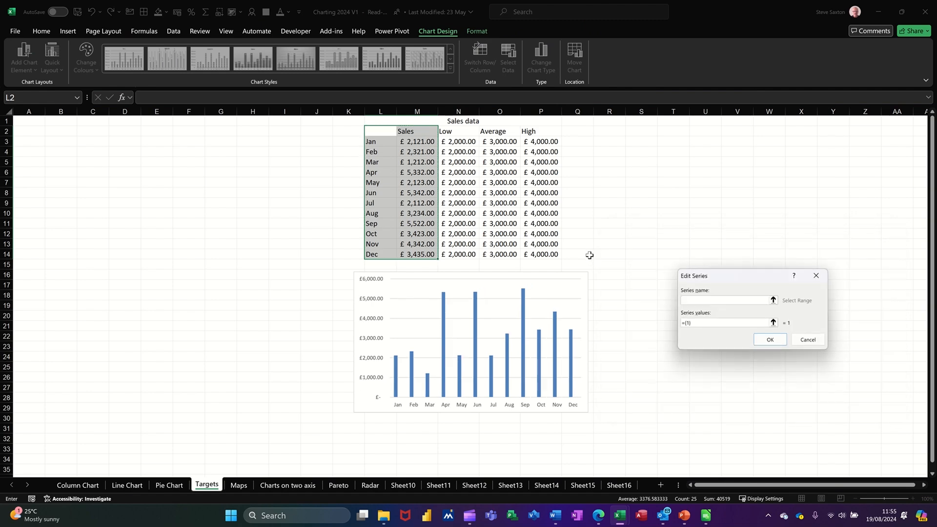
click(462, 135)
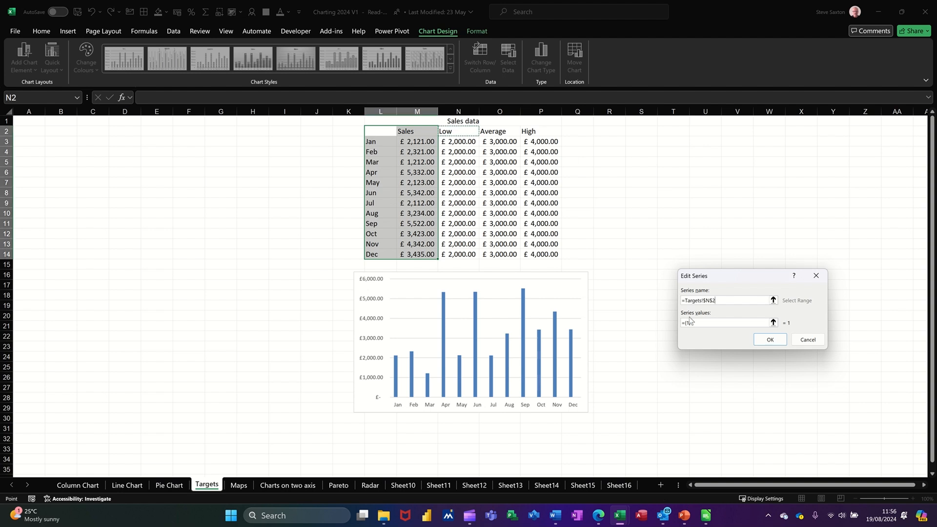
click(773, 323)
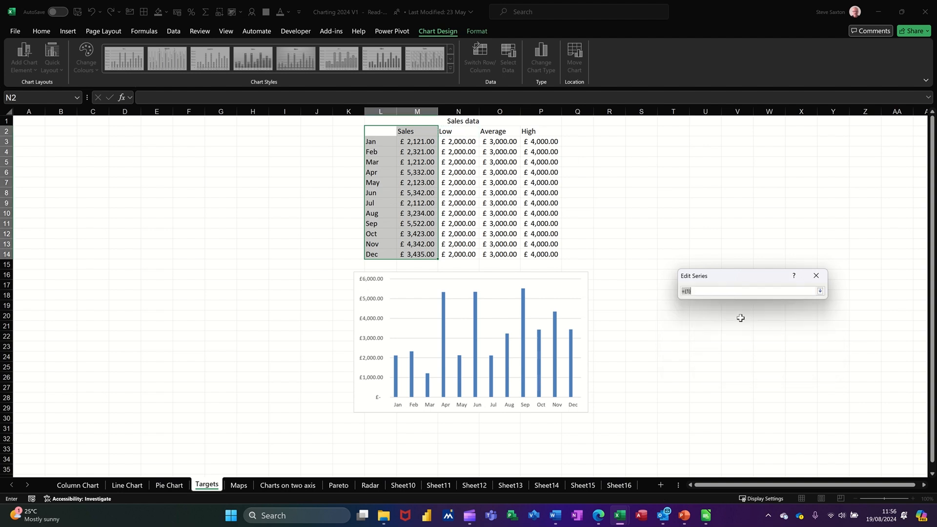
drag(461, 142, 456, 255)
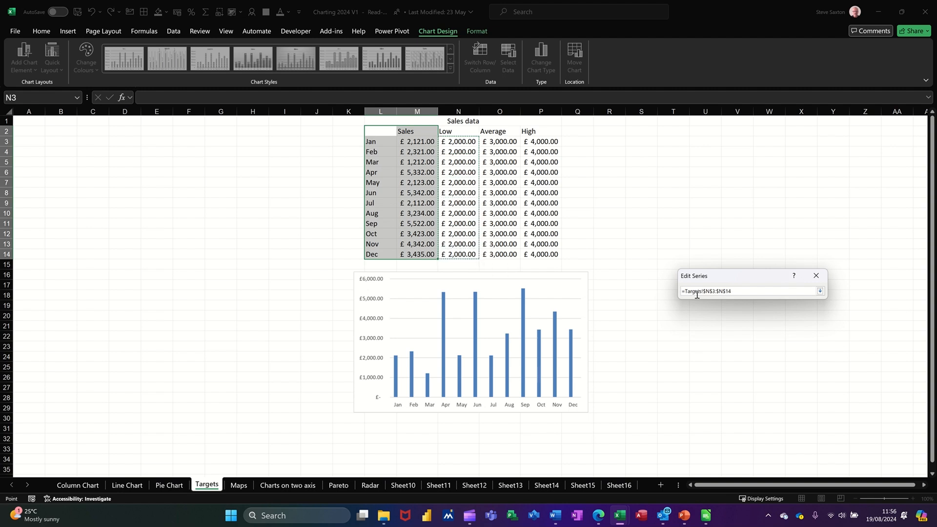
click(820, 292)
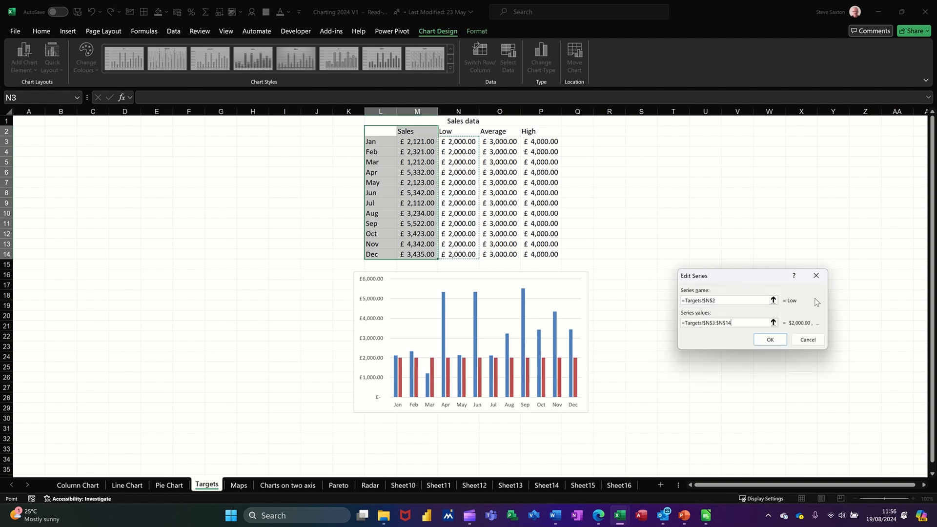
click(770, 340)
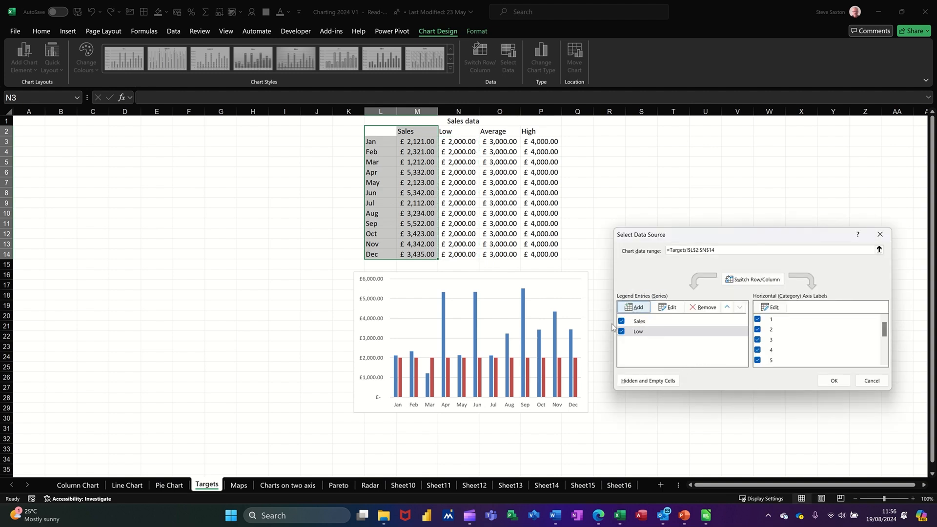
Add a chart series named from O2 with values O3:O14 in the data source.
click(633, 308)
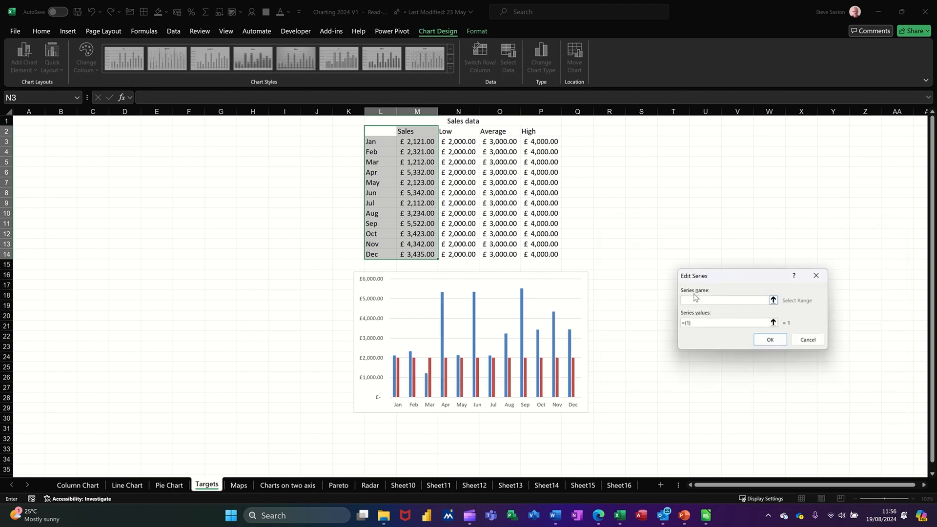
click(493, 131)
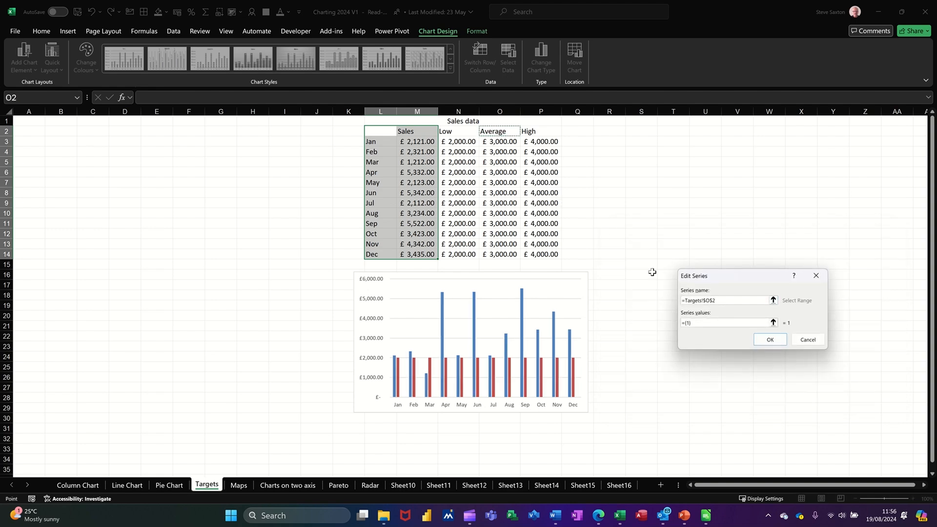
click(773, 323)
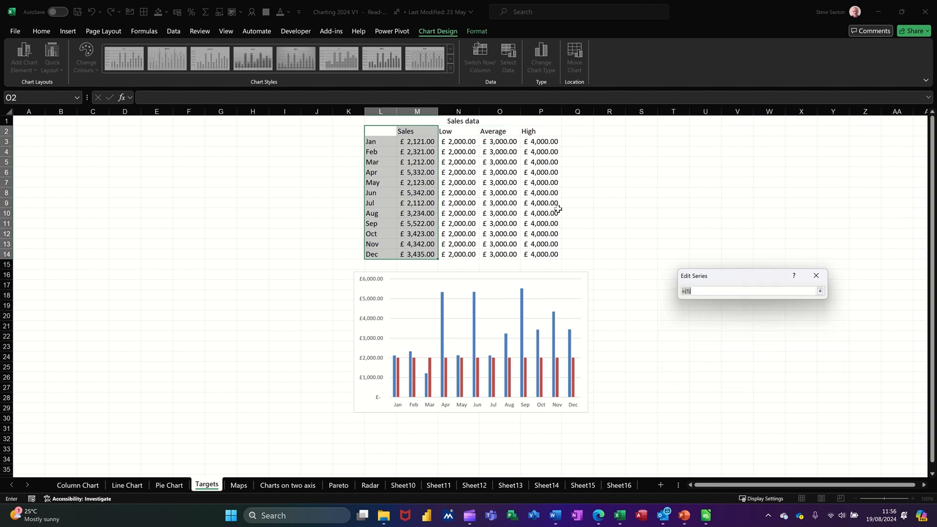
drag(492, 143, 504, 254)
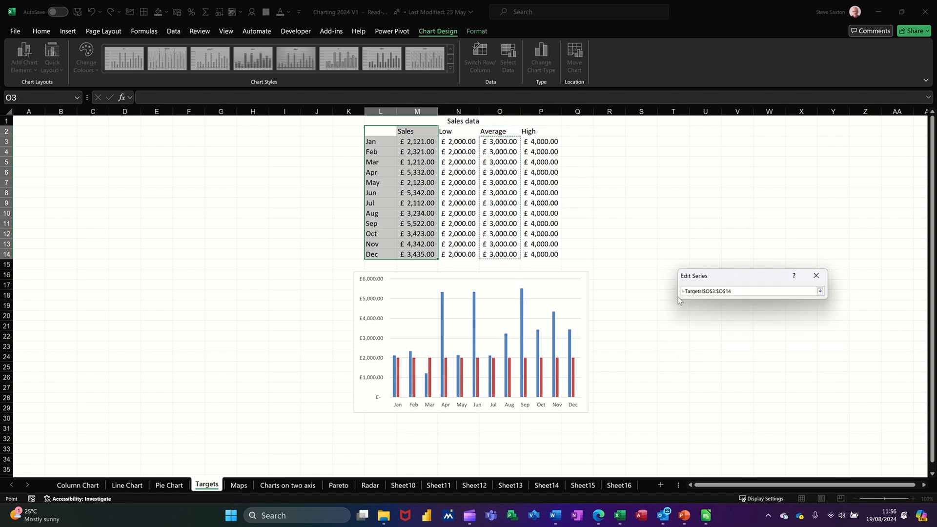
click(820, 291)
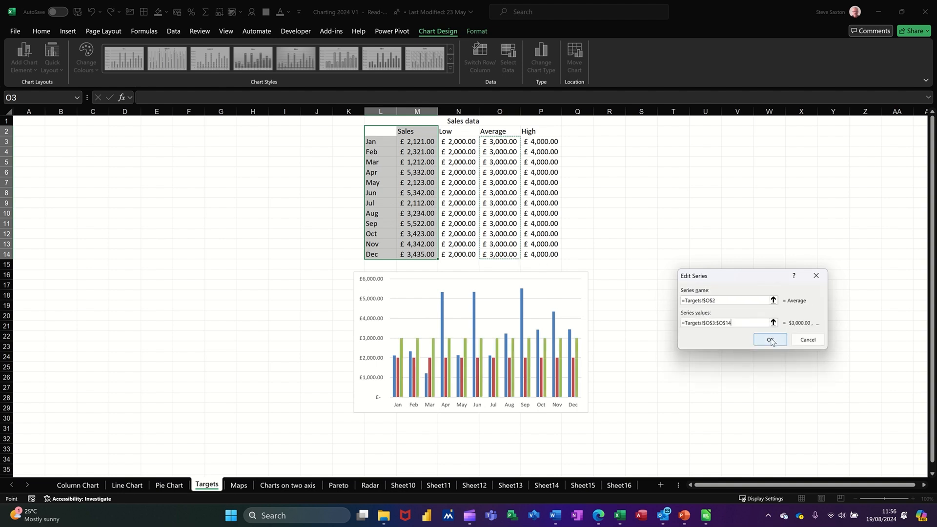
click(770, 340)
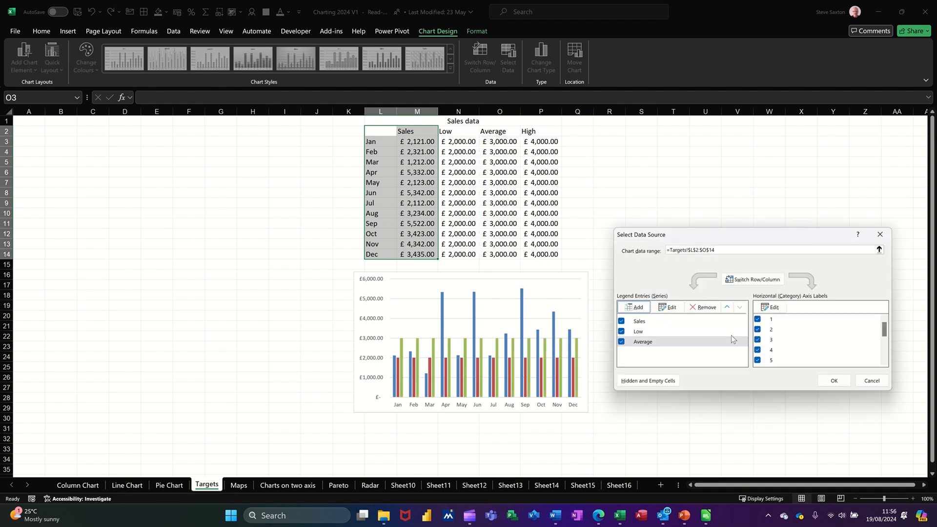
Add a chart series named from P2 with values P3:P14 and close the data source dialog.
click(634, 309)
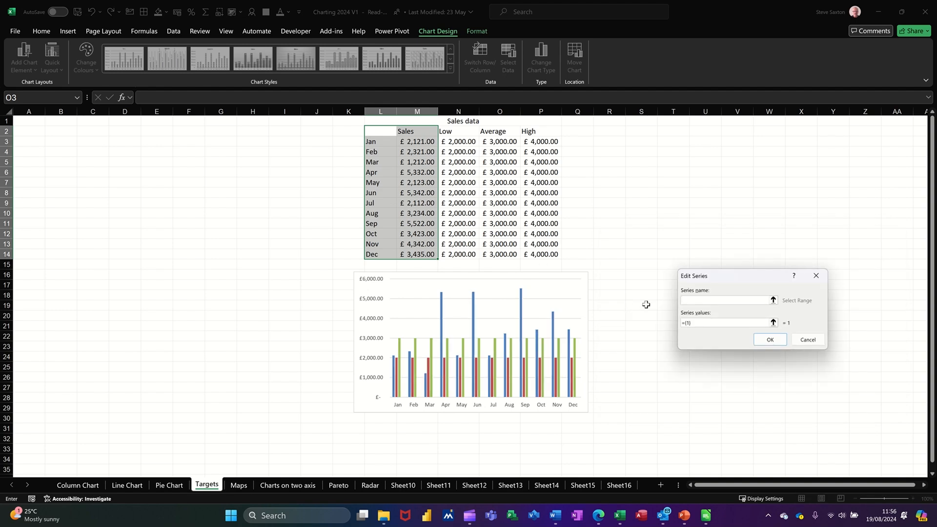
click(540, 132)
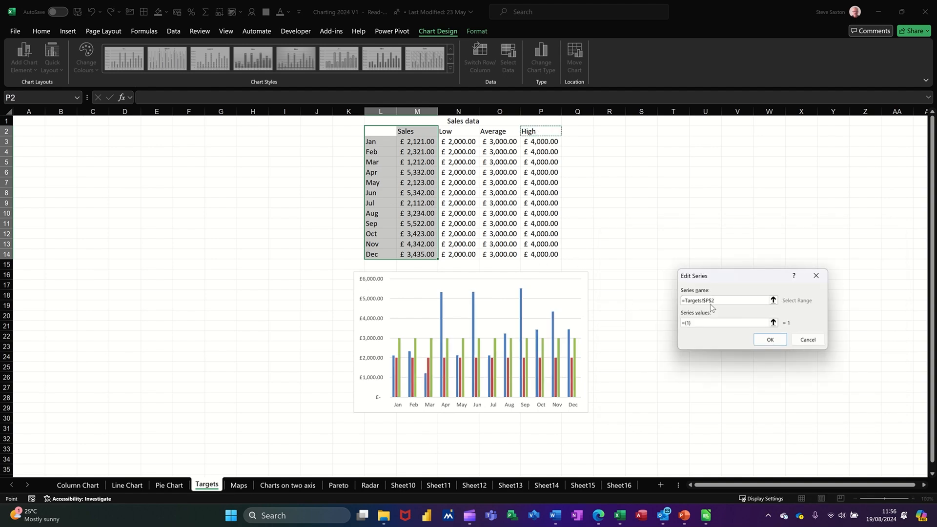
click(773, 324)
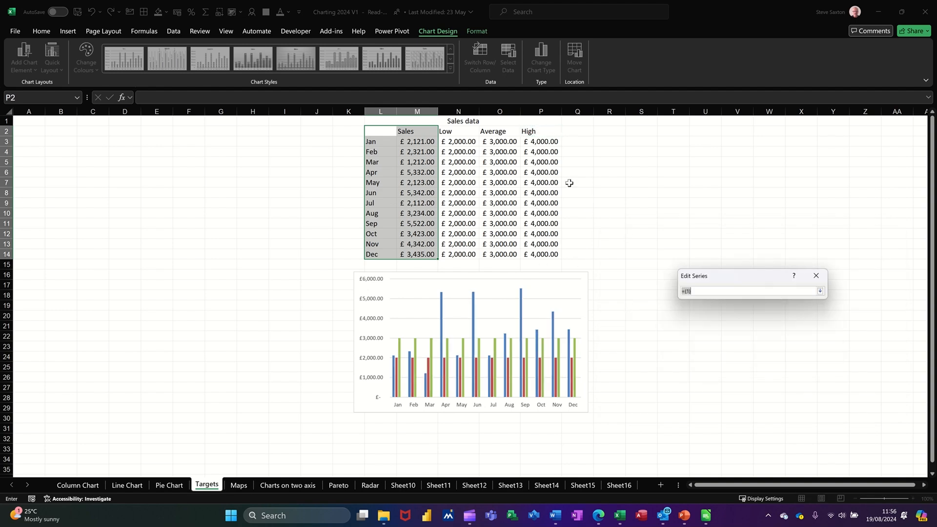
drag(533, 142, 565, 257)
drag(540, 143, 543, 254)
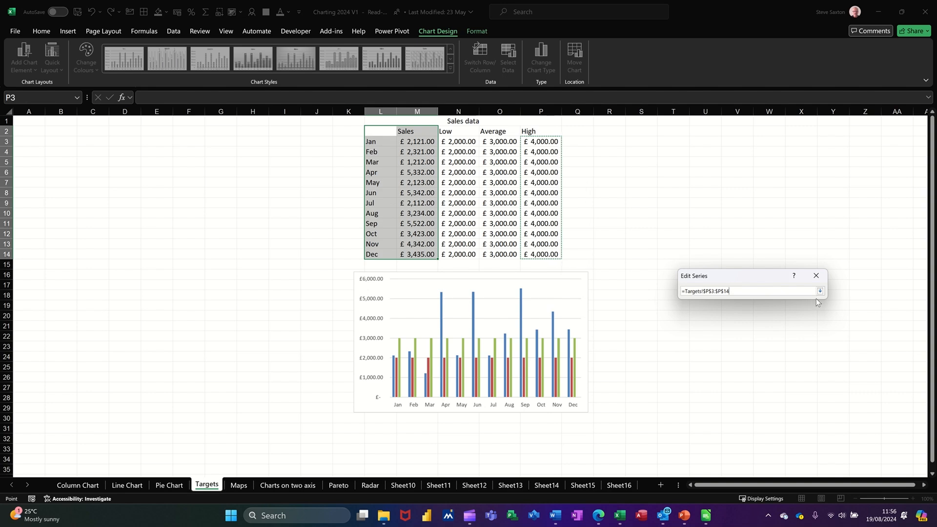
click(820, 291)
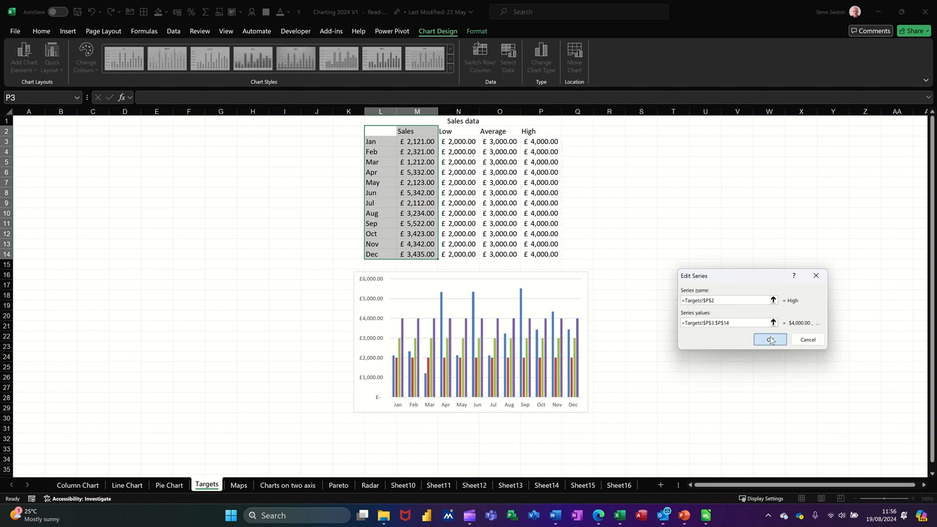
click(769, 339)
click(833, 381)
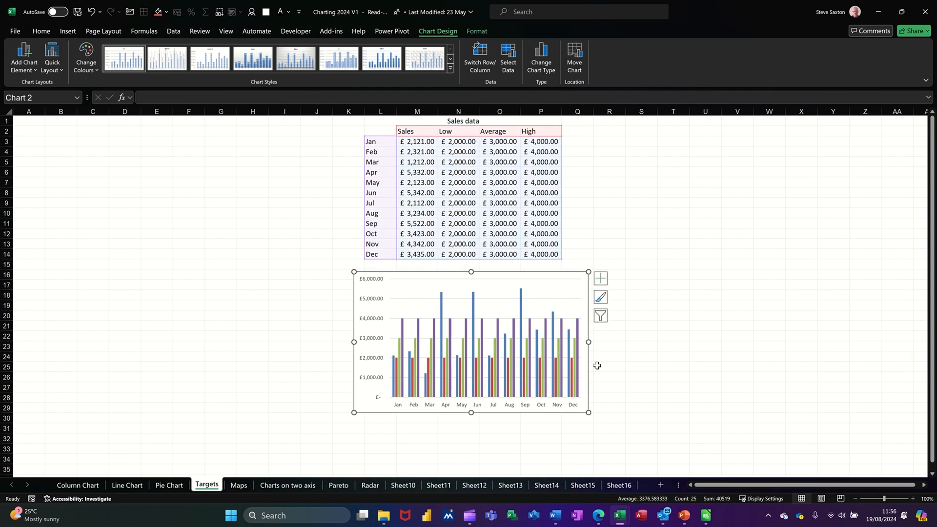
Widen the chart so its right edge reaches about column W.
drag(588, 342, 774, 337)
mouse_move(464, 391)
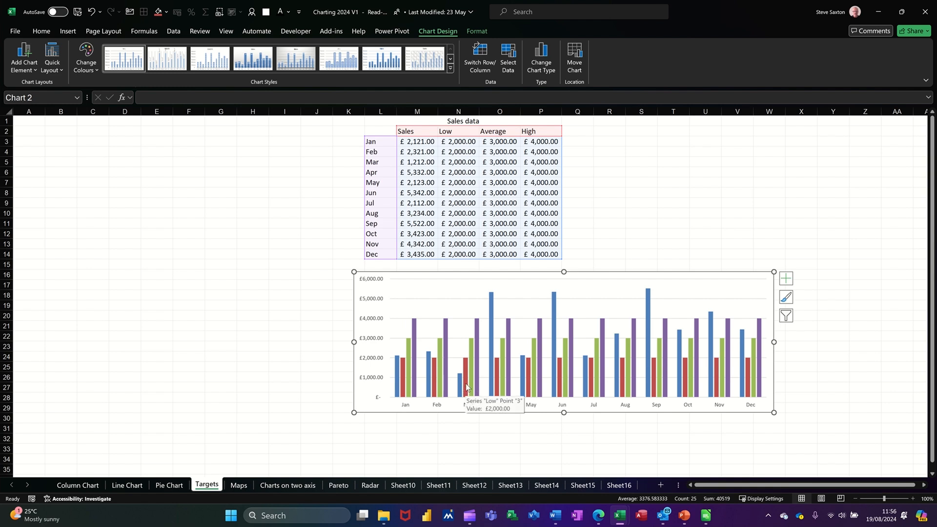
click(468, 388)
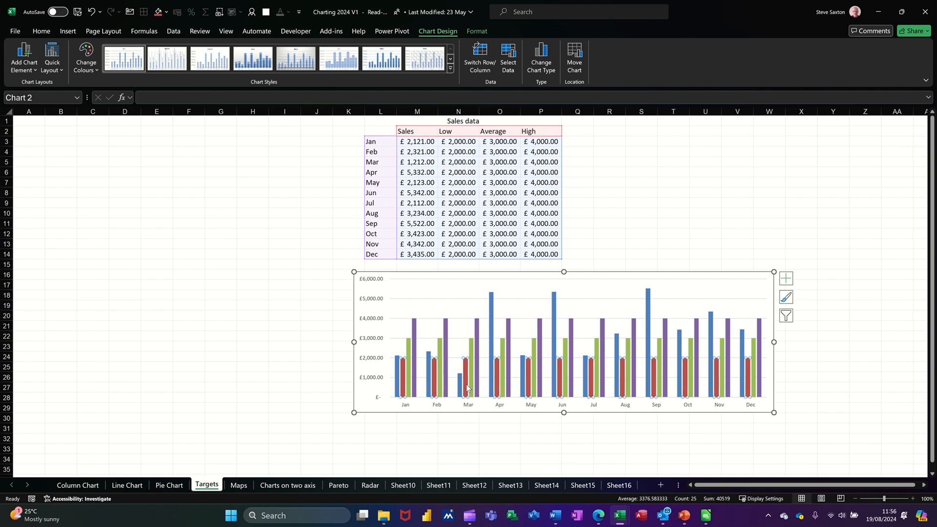
Change the Low, Average and High series to Line with Markers in a combo chart.
click(540, 57)
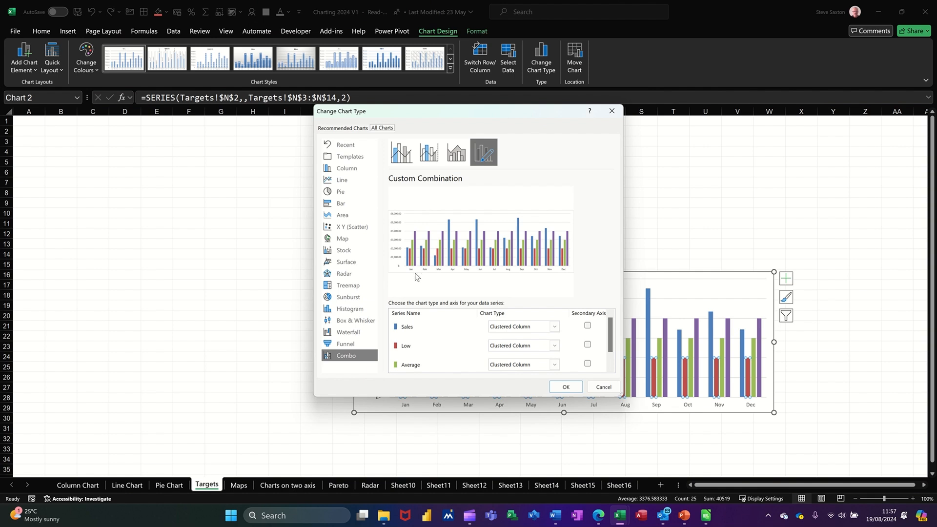
click(555, 346)
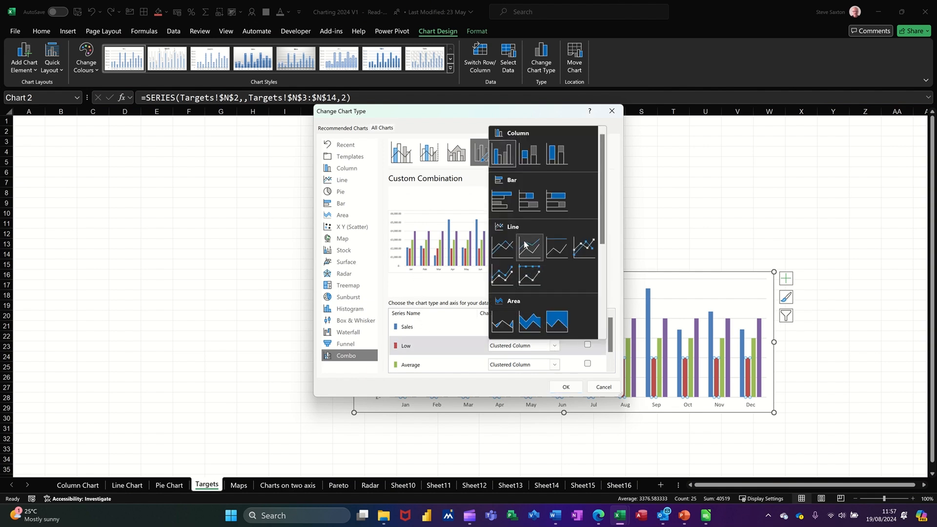
click(583, 251)
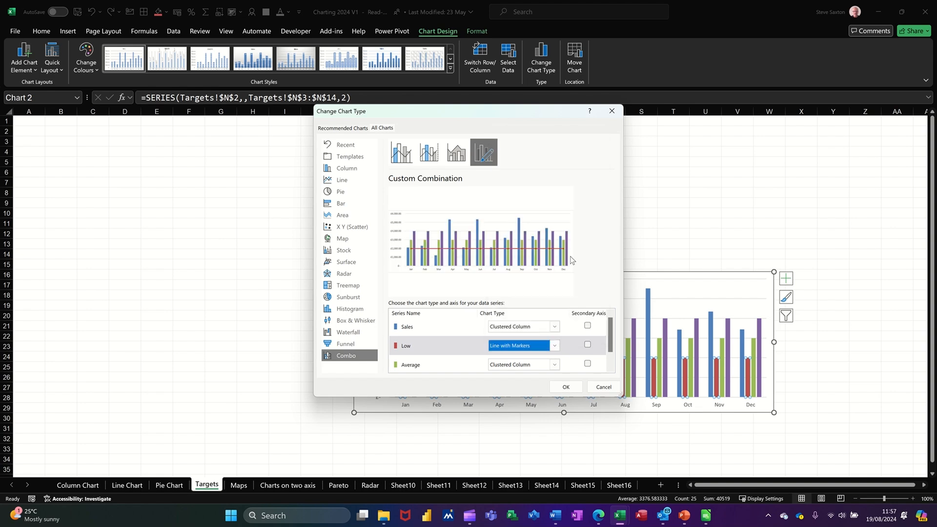
click(554, 365)
click(584, 266)
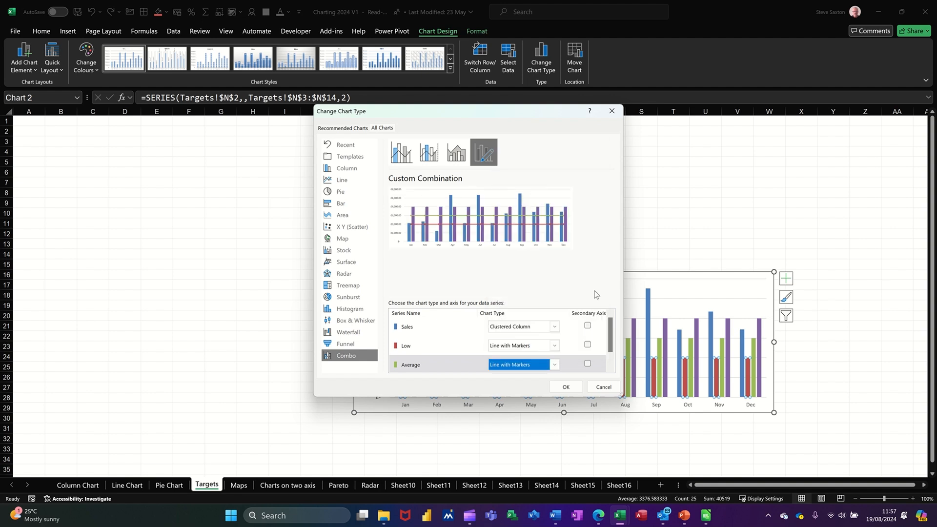
scroll(614, 330, down, 1)
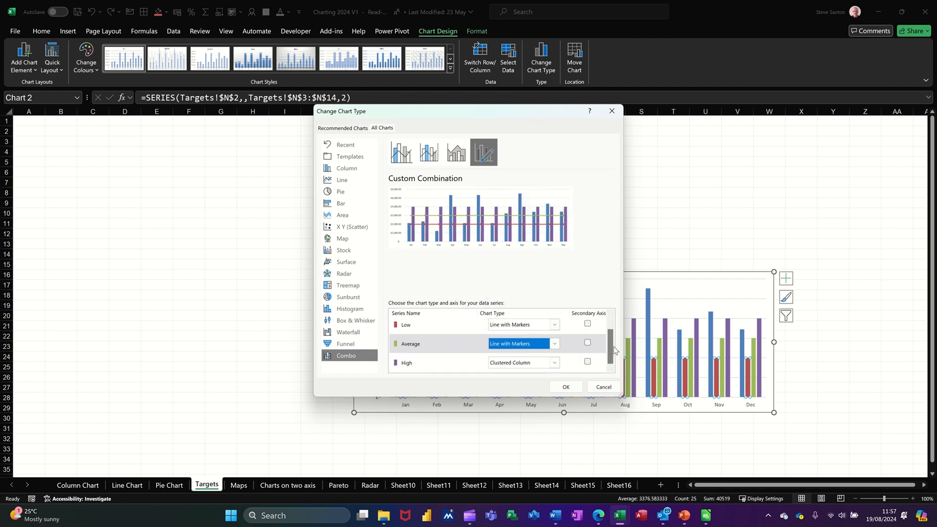
click(554, 366)
click(584, 265)
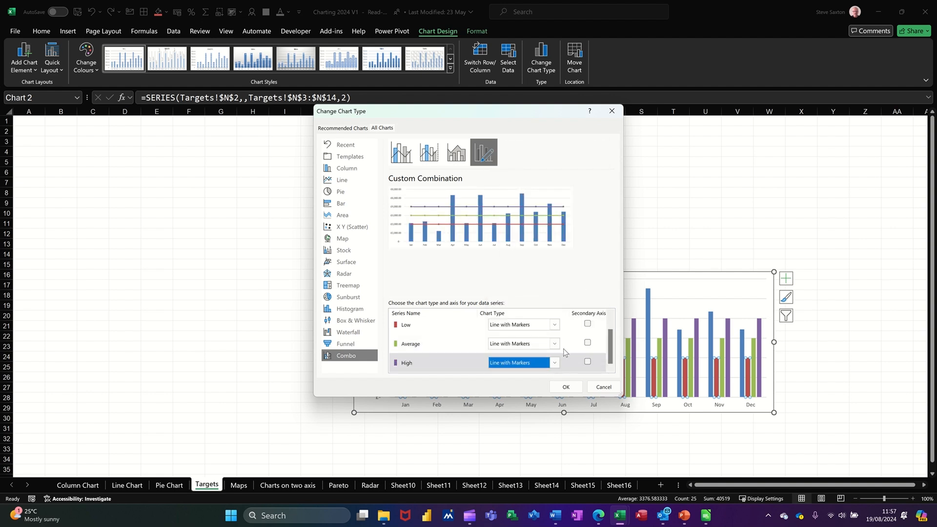
click(560, 388)
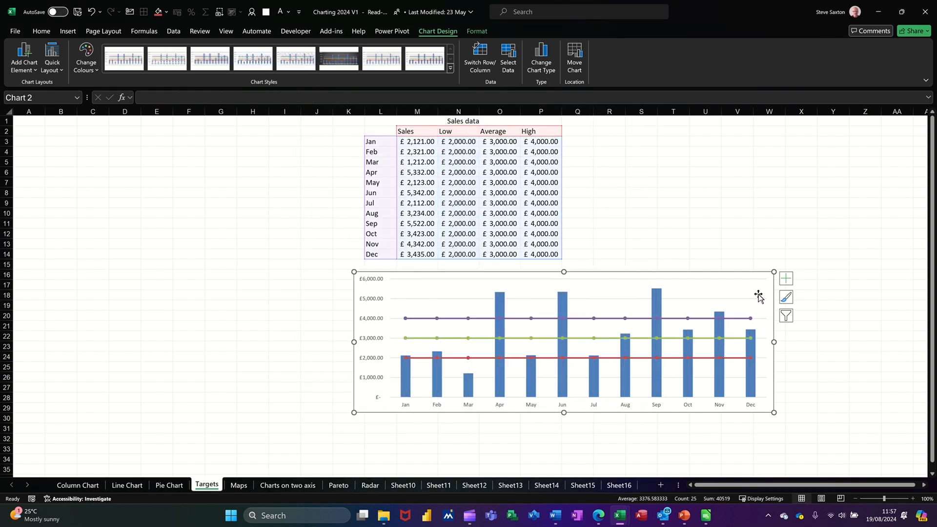
click(756, 279)
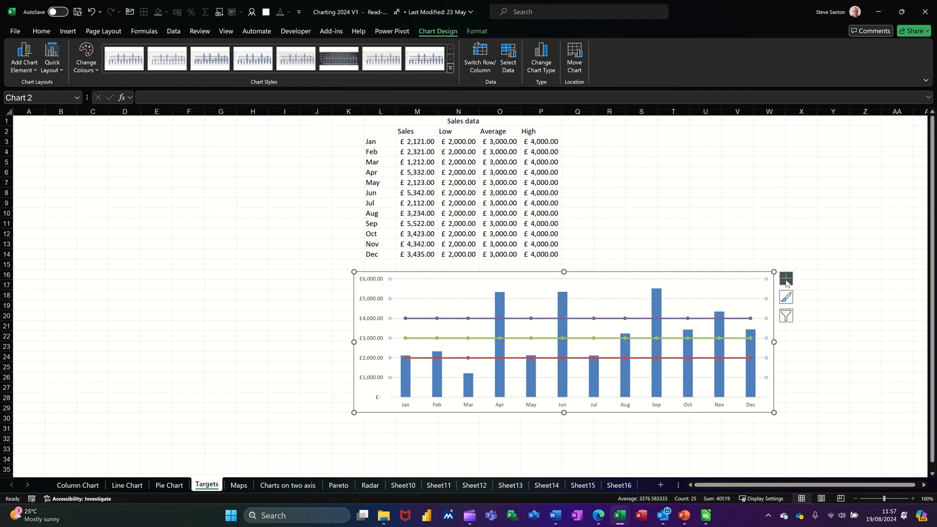
click(761, 275)
click(786, 279)
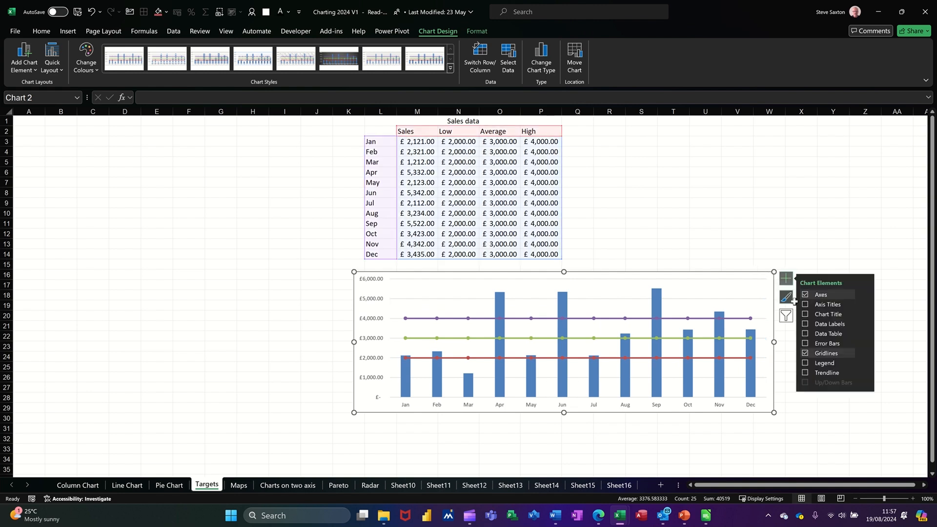
click(817, 327)
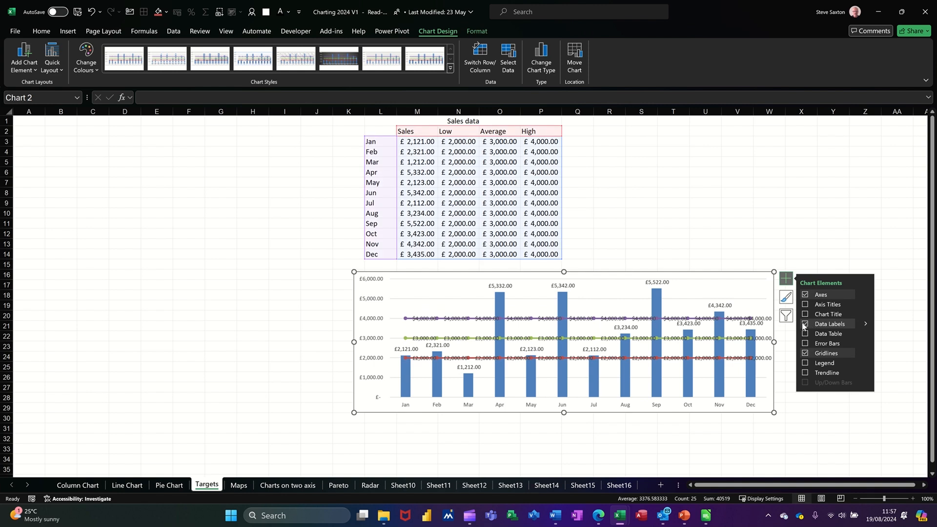
click(805, 325)
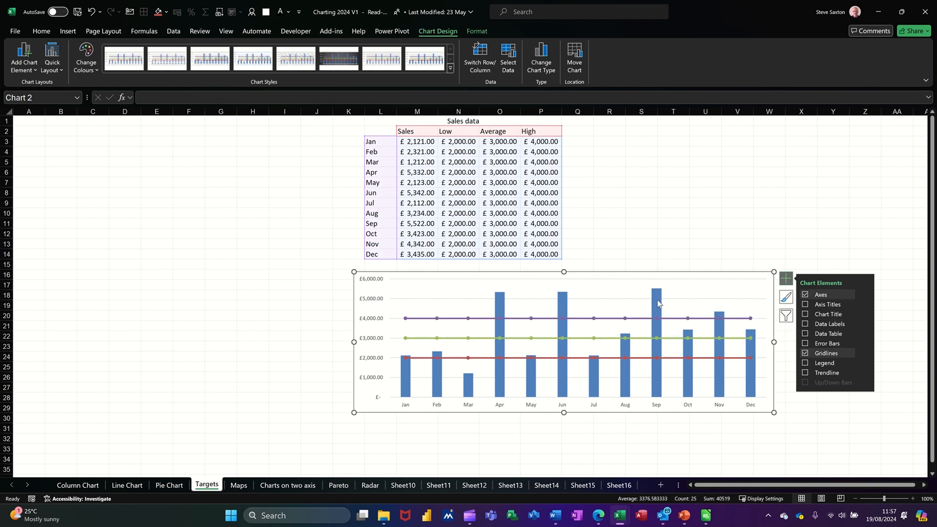
Add data labels to the Sales column series only.
click(659, 303)
click(806, 324)
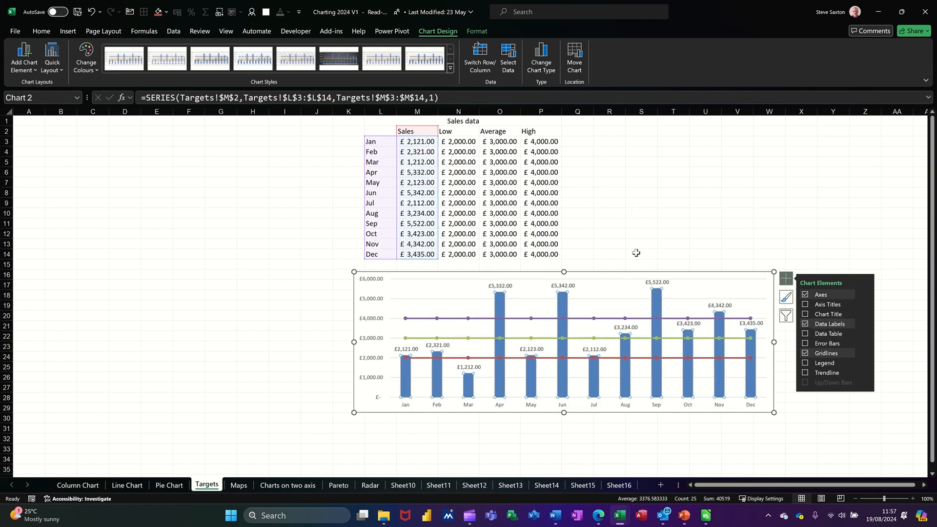
click(526, 192)
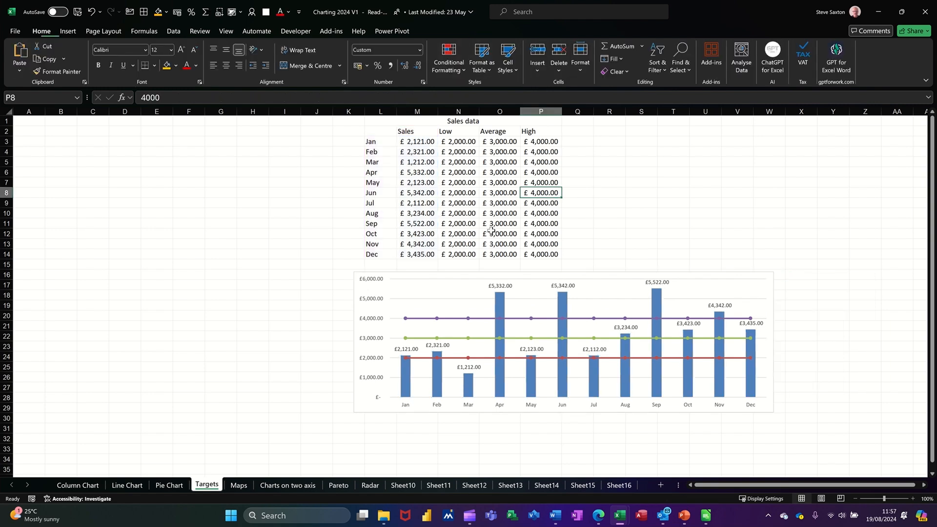
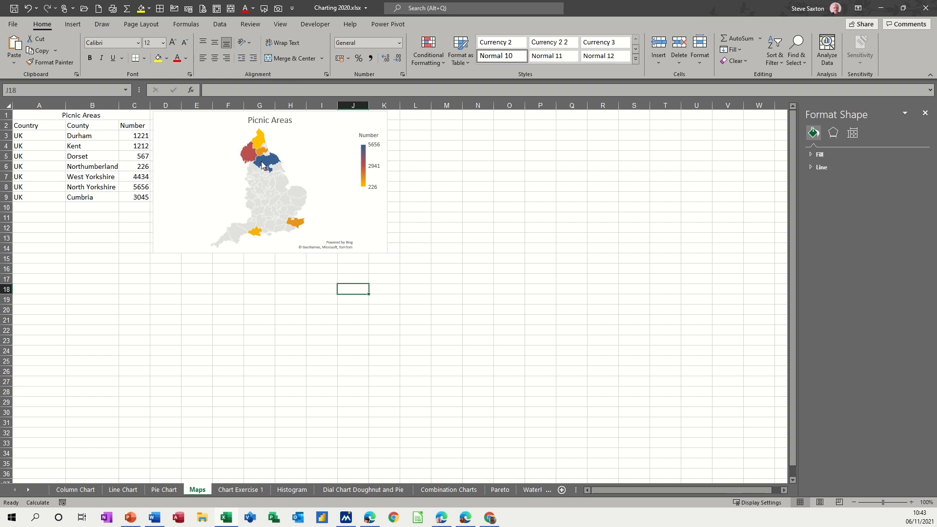
Delete the existing Picnic Areas map chart from the Maps sheet.
click(380, 122)
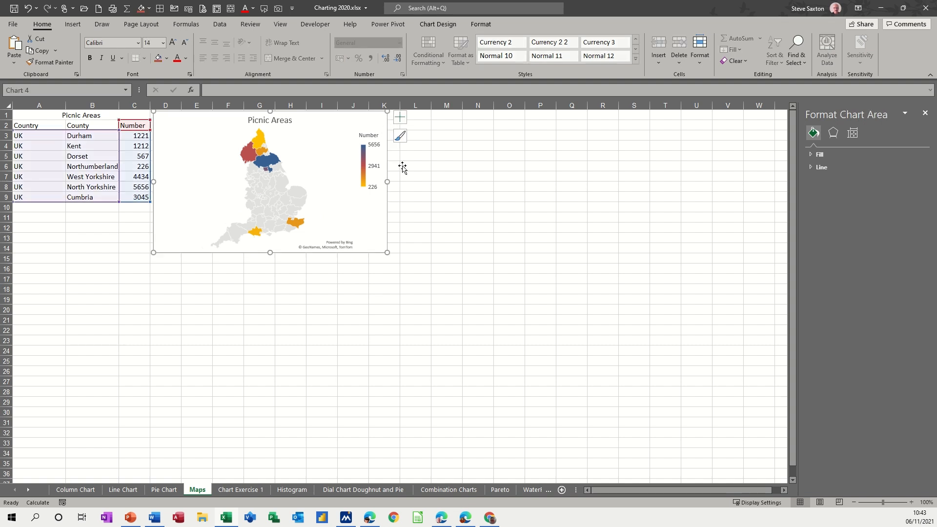
key(Delete)
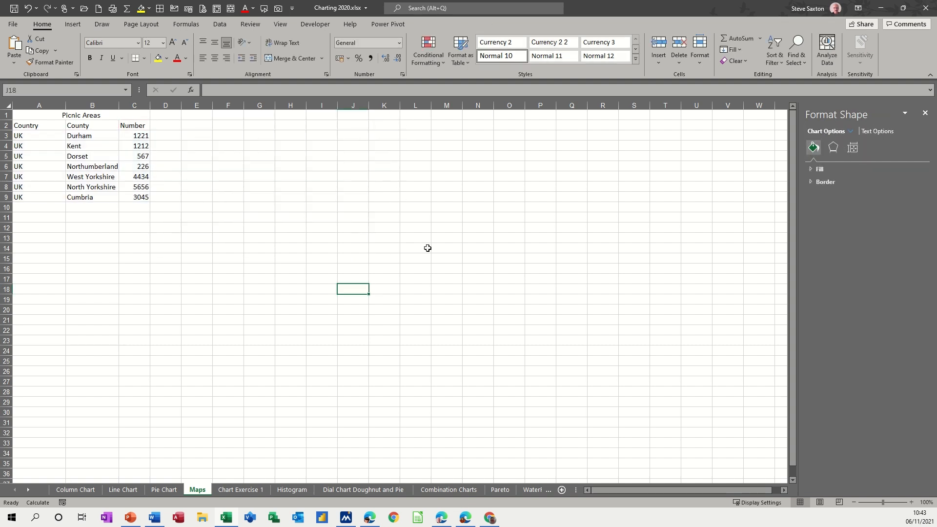
Insert a Filled Map chart from A2:C9 and move it up beside the data, starting near column E.
drag(35, 128, 139, 195)
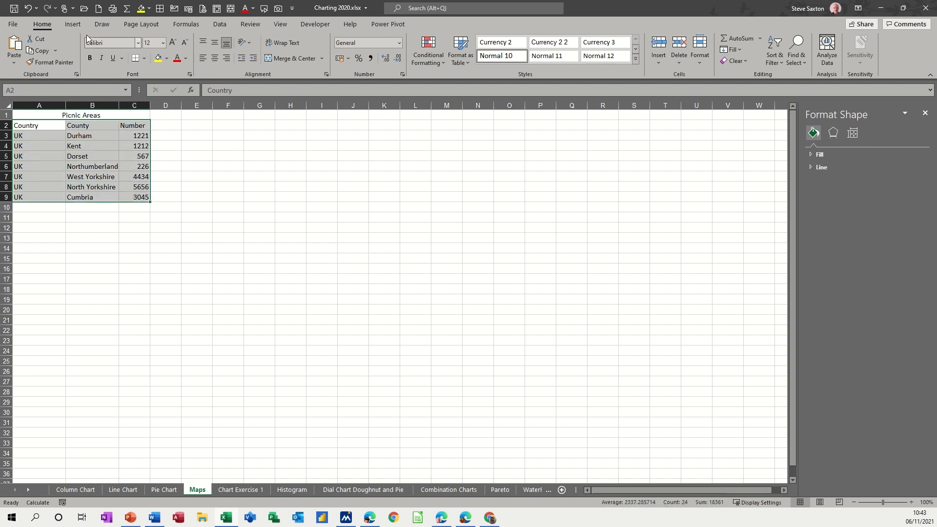
click(72, 24)
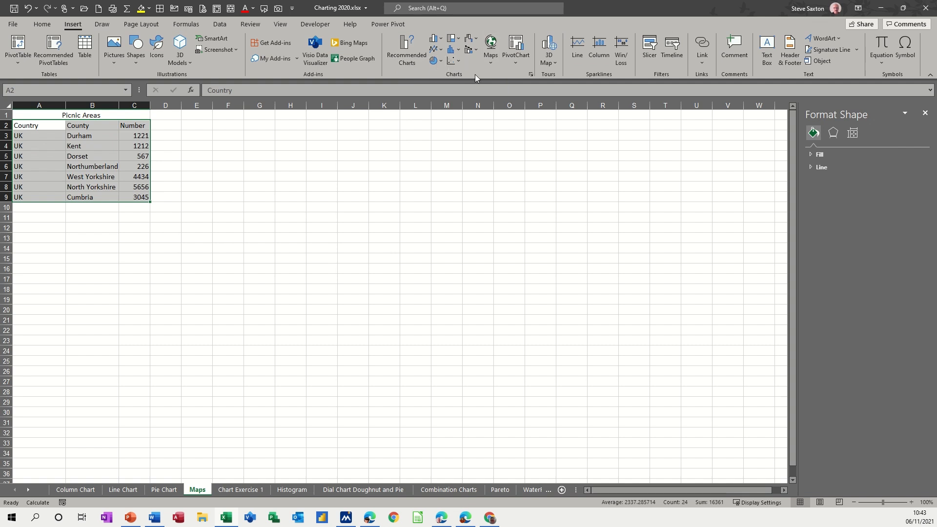
click(492, 46)
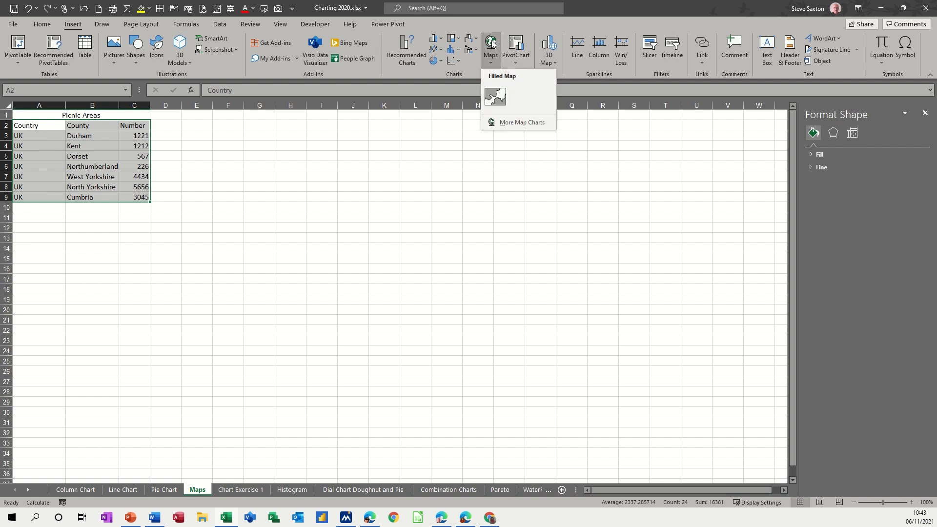
click(496, 96)
drag(446, 237, 335, 125)
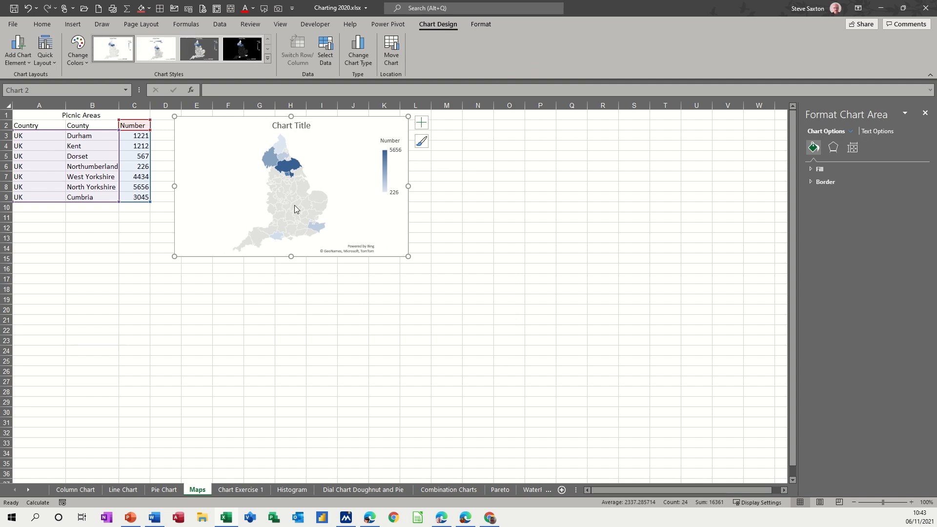
Retitle the map chart as Picnic Ares.
click(284, 125)
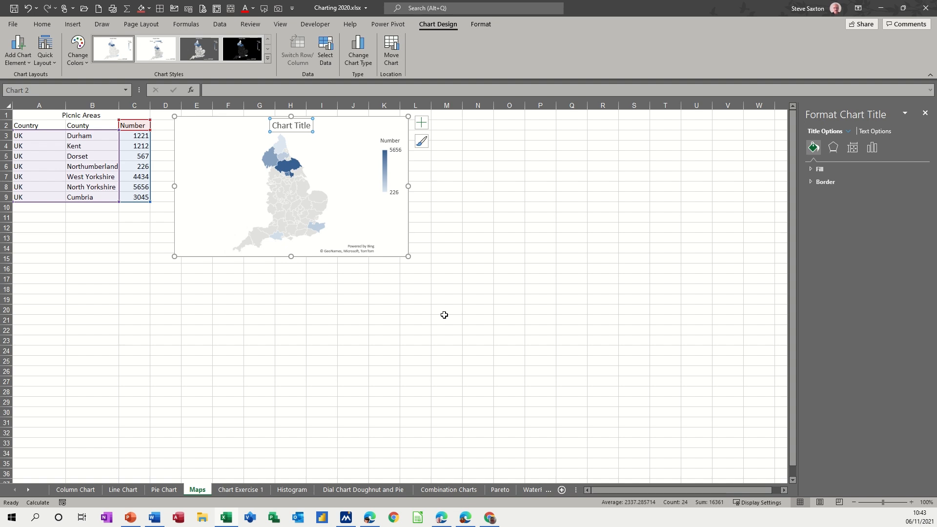
text(Picnic)
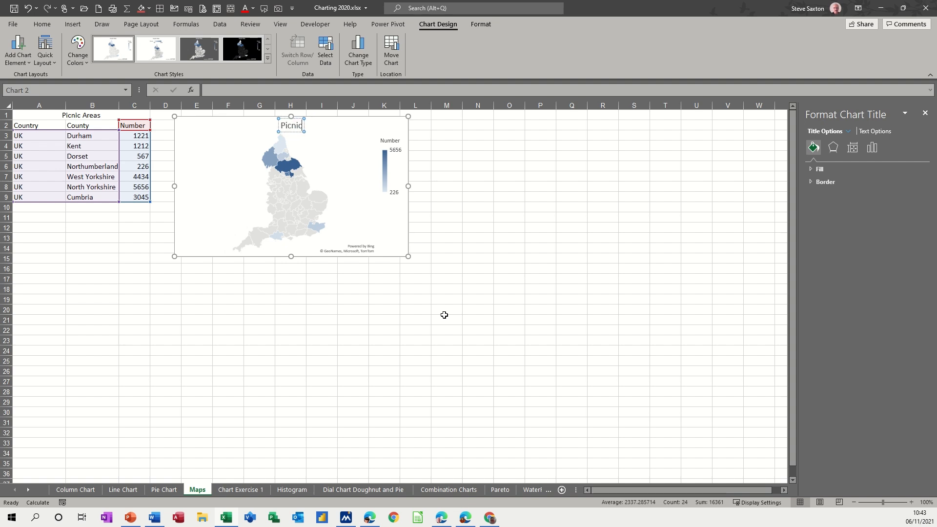
text( Ares)
click(474, 196)
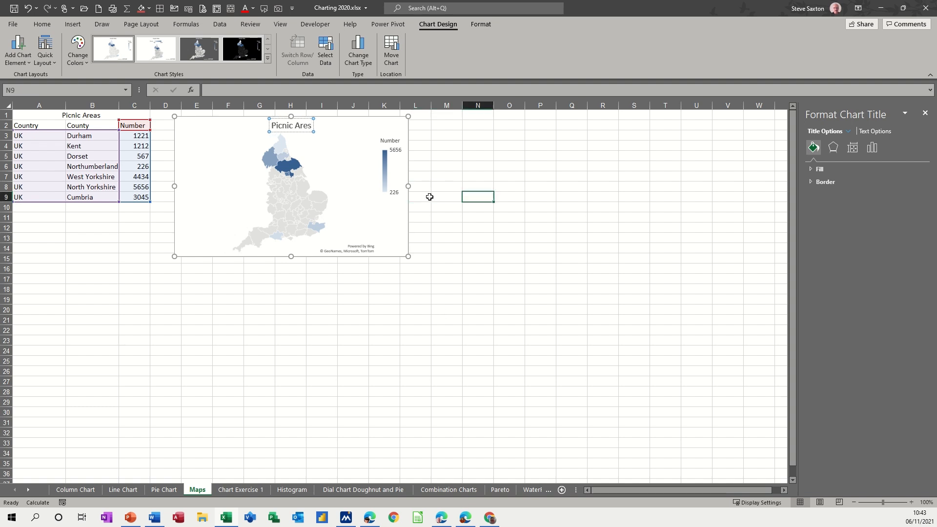
Move the chart left so it sits against column D, and close the formatting pane.
click(357, 140)
click(320, 131)
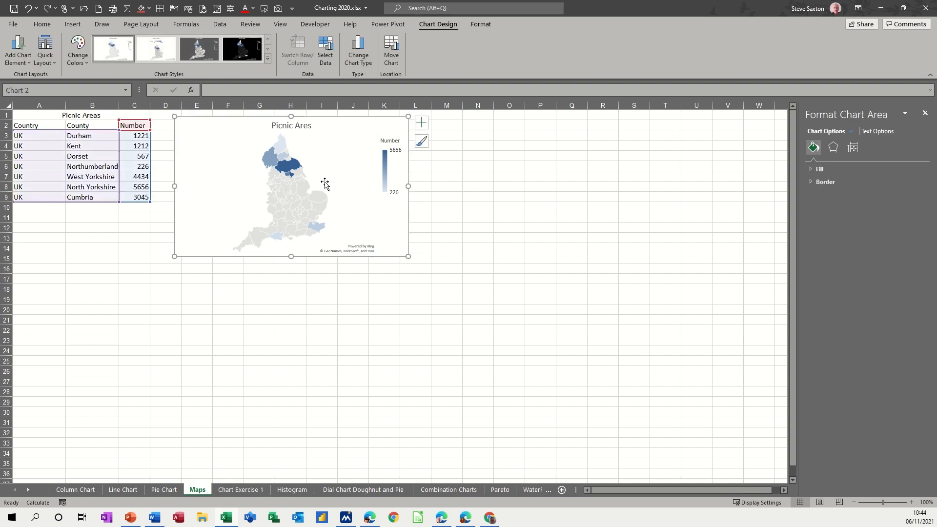
drag(203, 131, 184, 135)
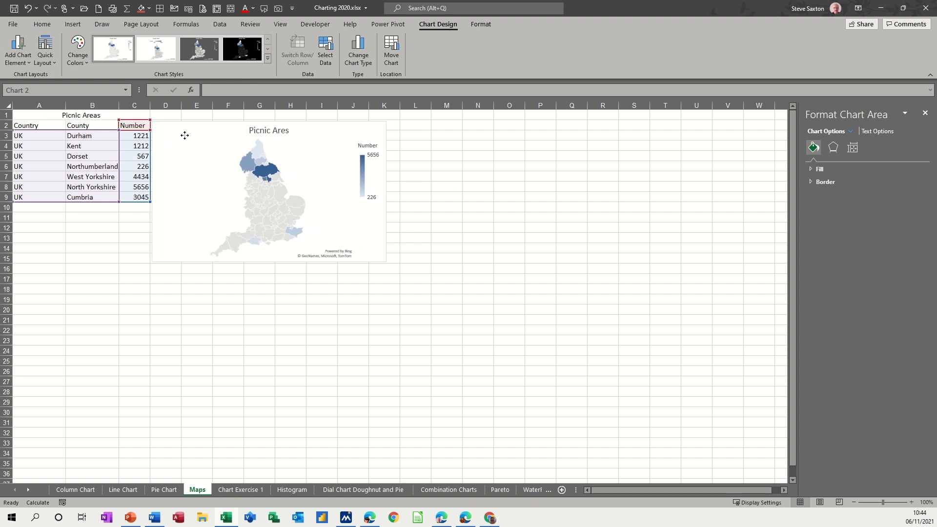
drag(184, 135, 185, 135)
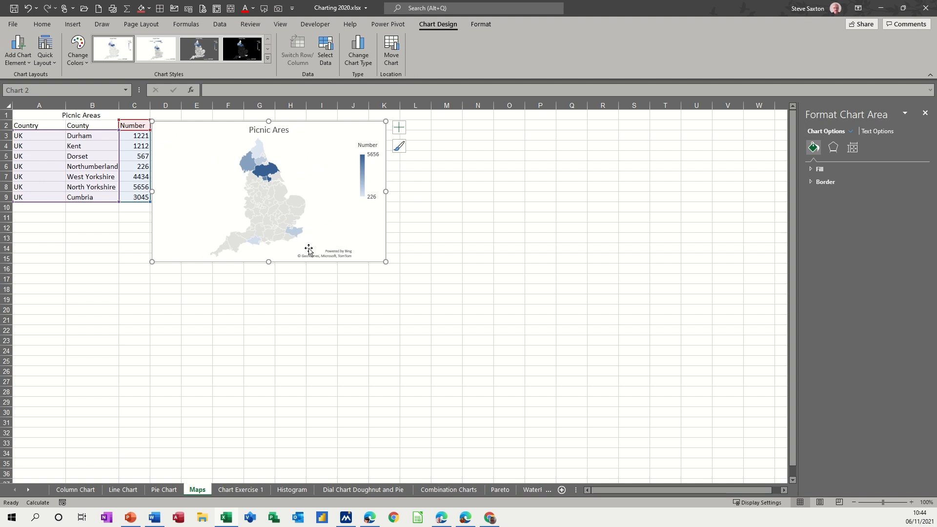
mouse_move(269, 194)
click(925, 115)
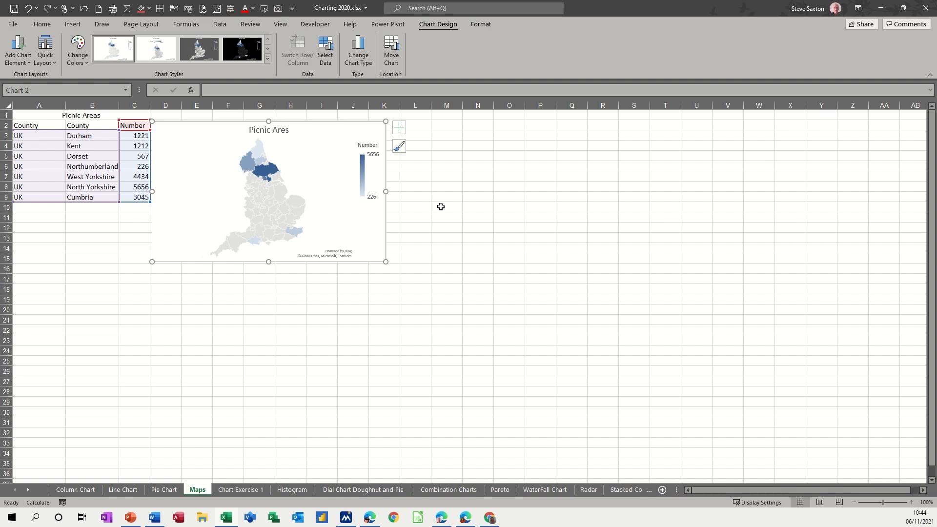
Examine the plot area's fill and border options and the legend's position options.
double_click(289, 181)
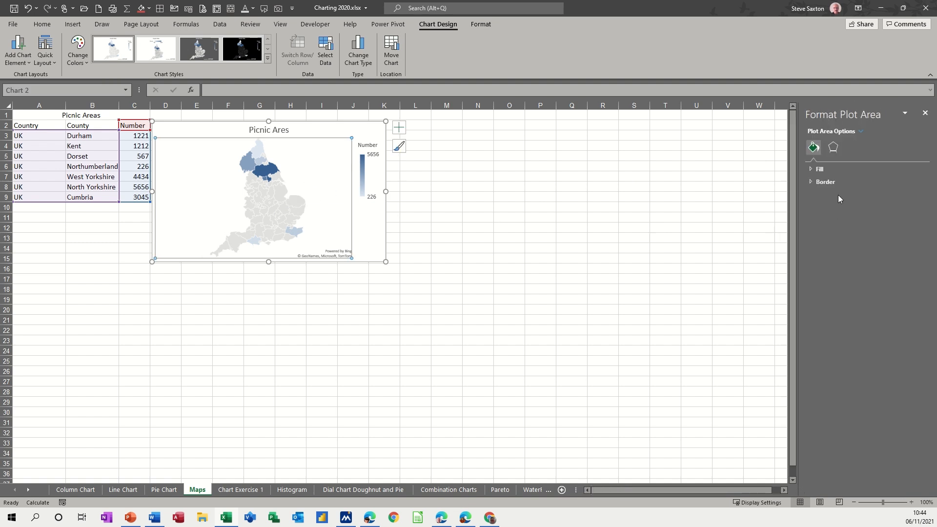
click(816, 170)
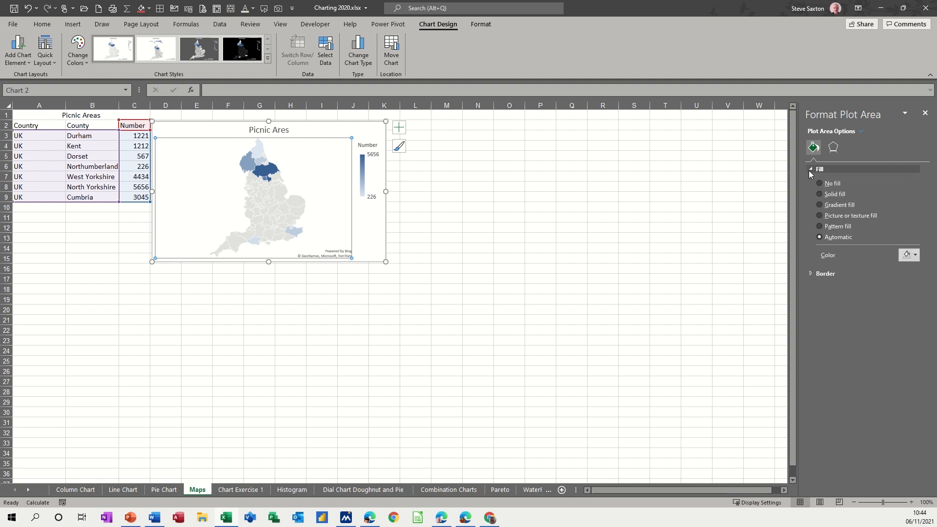
click(812, 274)
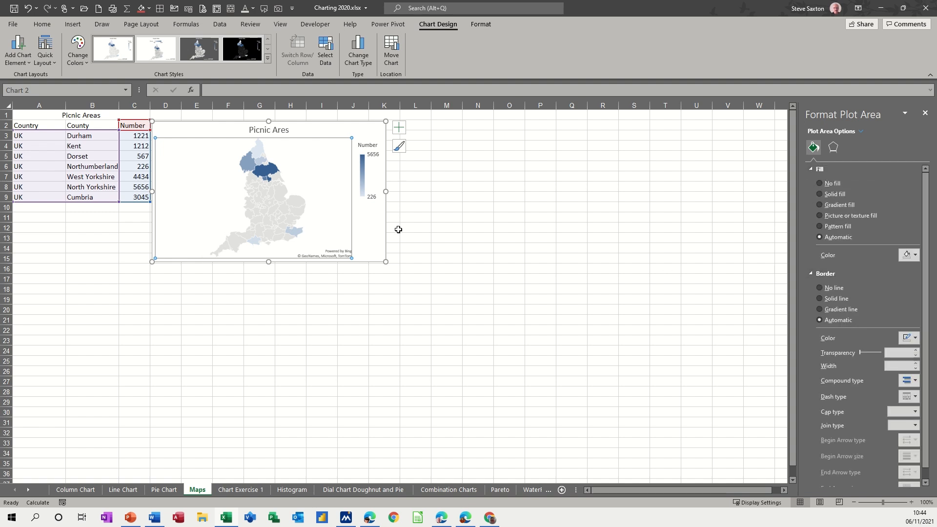
click(280, 186)
click(362, 172)
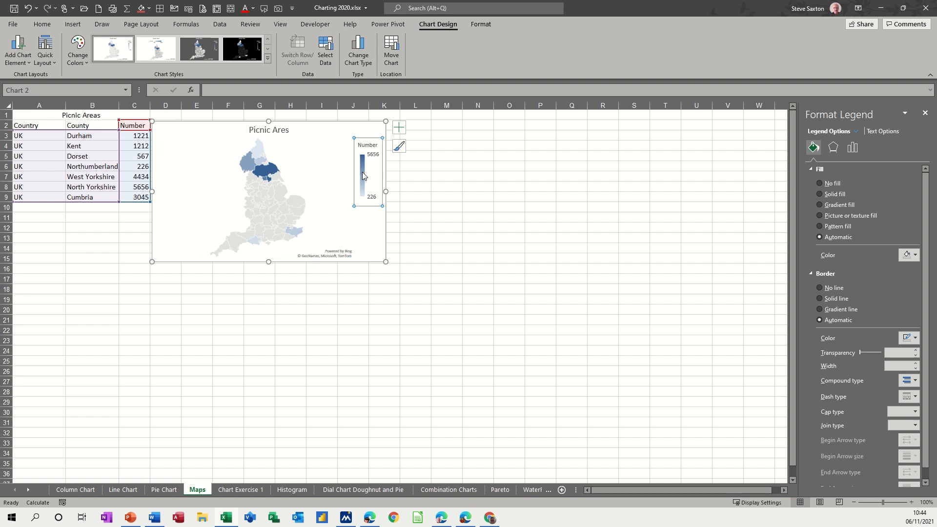
click(855, 149)
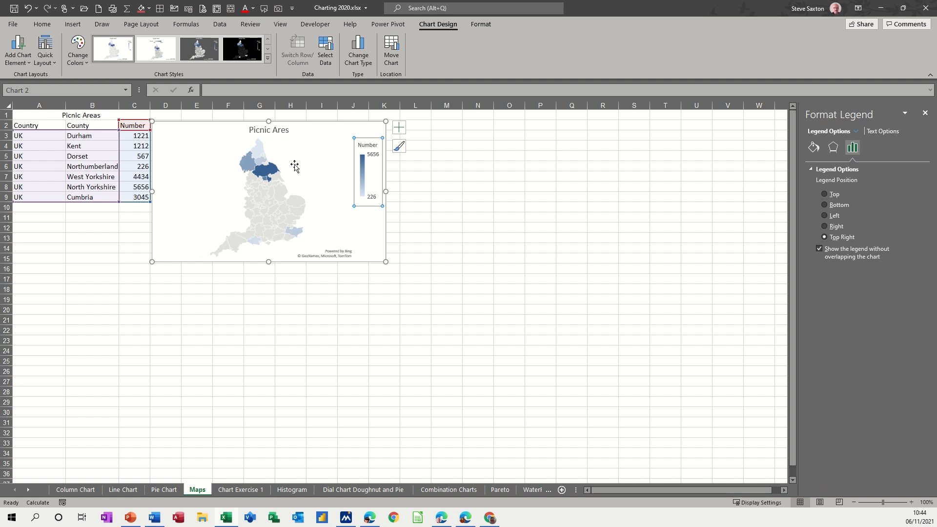
Try the Mercator and then the Miller projection for the map series.
click(272, 174)
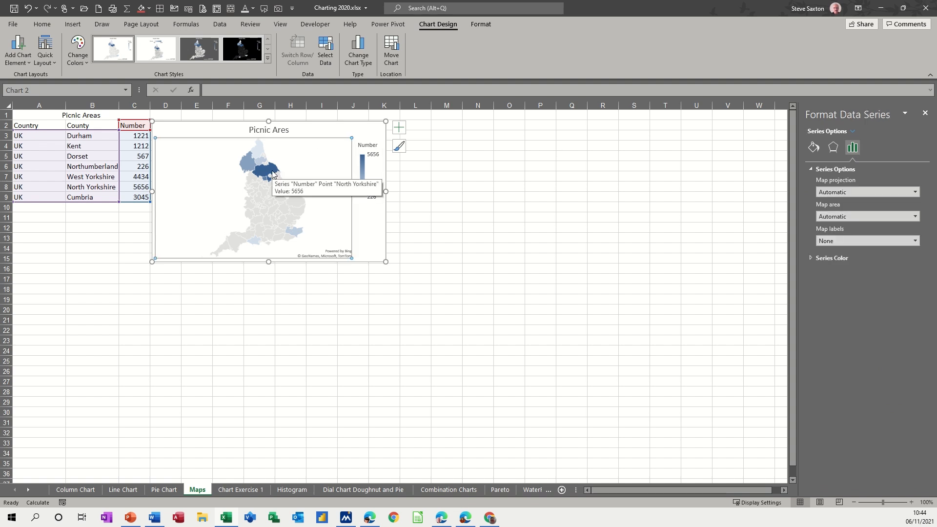
mouse_move(276, 171)
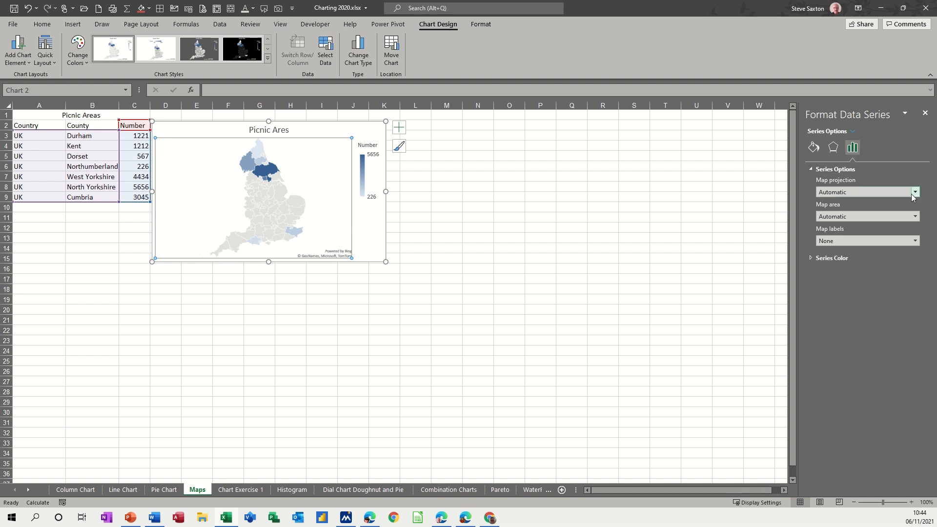
click(810, 259)
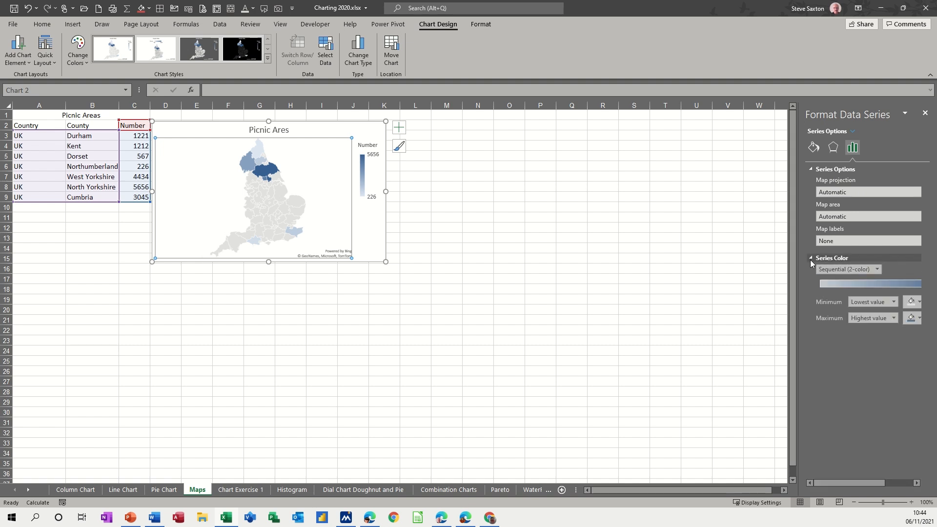
click(854, 191)
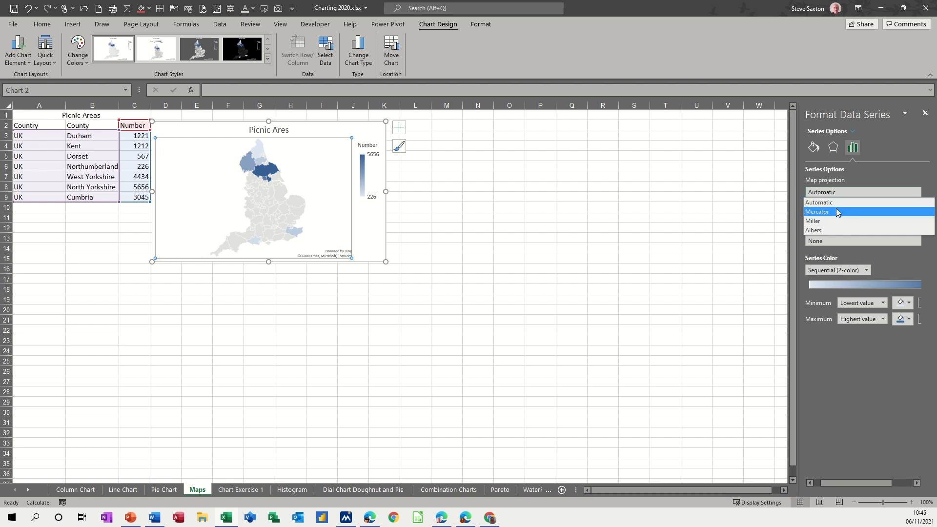
click(836, 211)
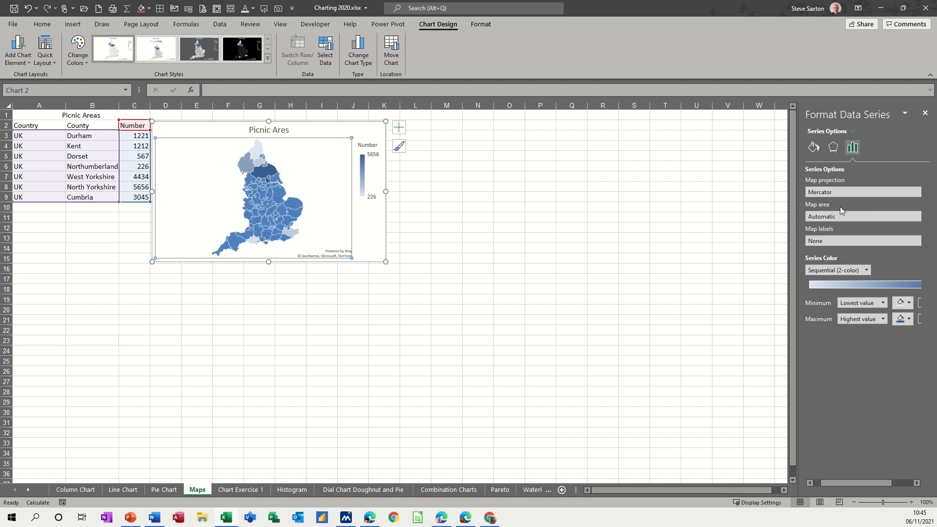
click(838, 193)
click(826, 221)
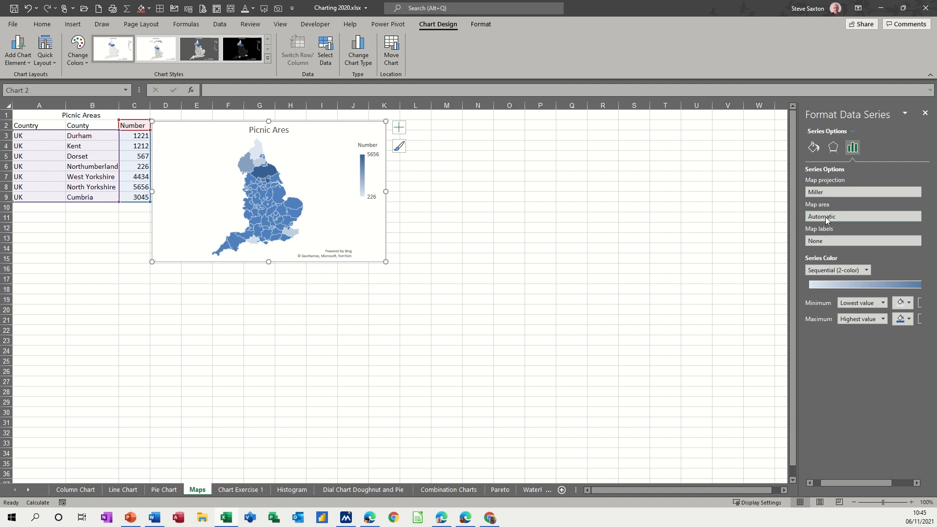
Try the Albers projection, then set the map projection back to Automatic.
click(831, 193)
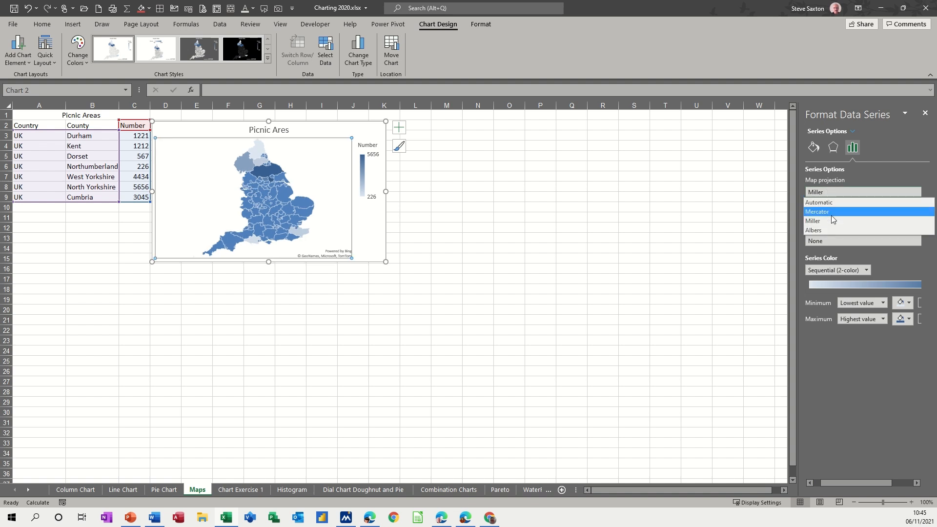
click(825, 226)
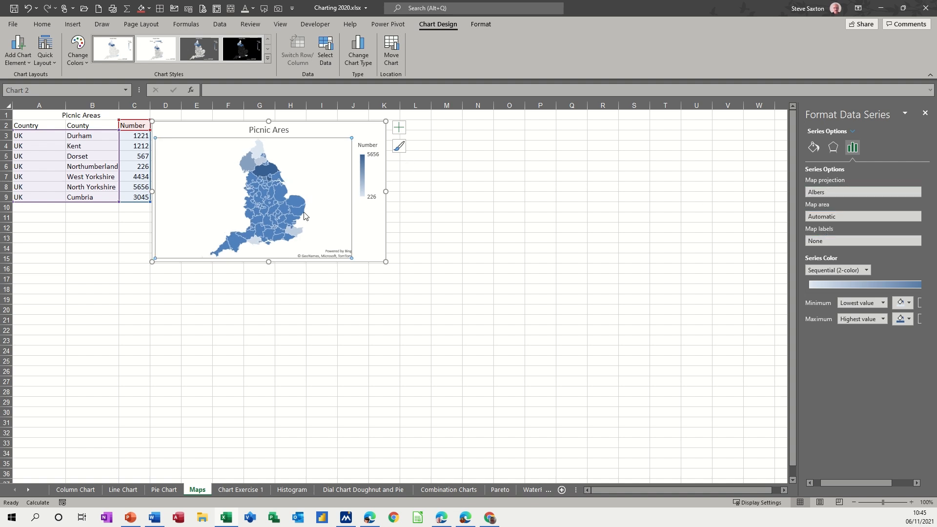
click(809, 194)
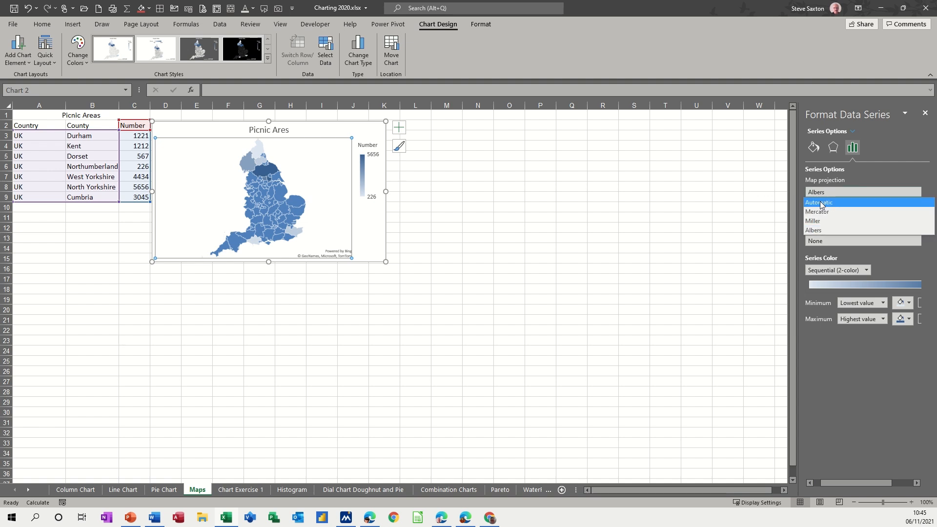
click(820, 201)
Try the map area as Only regions with data, then as State/Province.
click(830, 219)
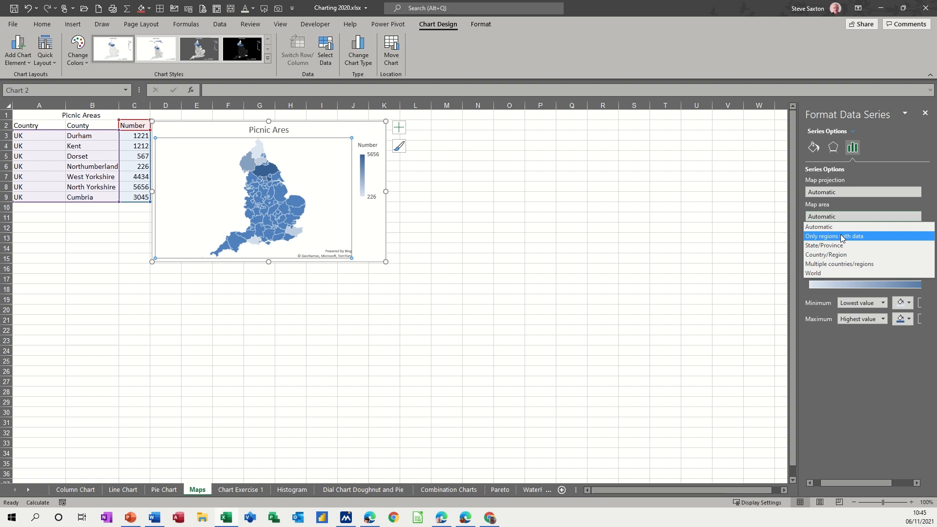
click(842, 237)
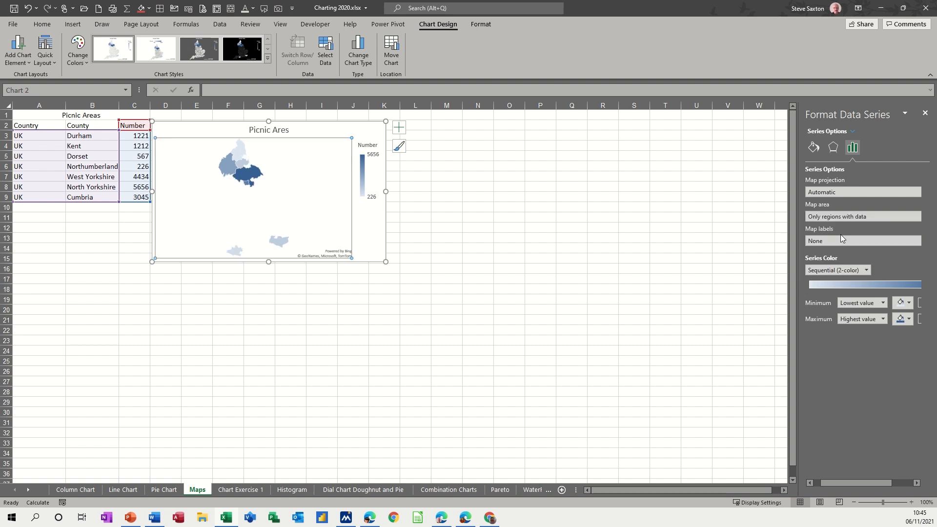
click(850, 219)
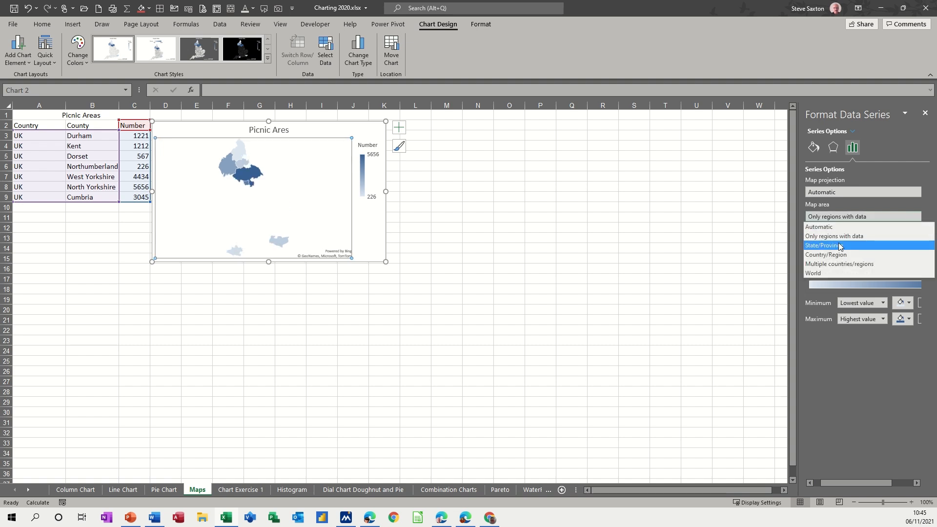
click(838, 244)
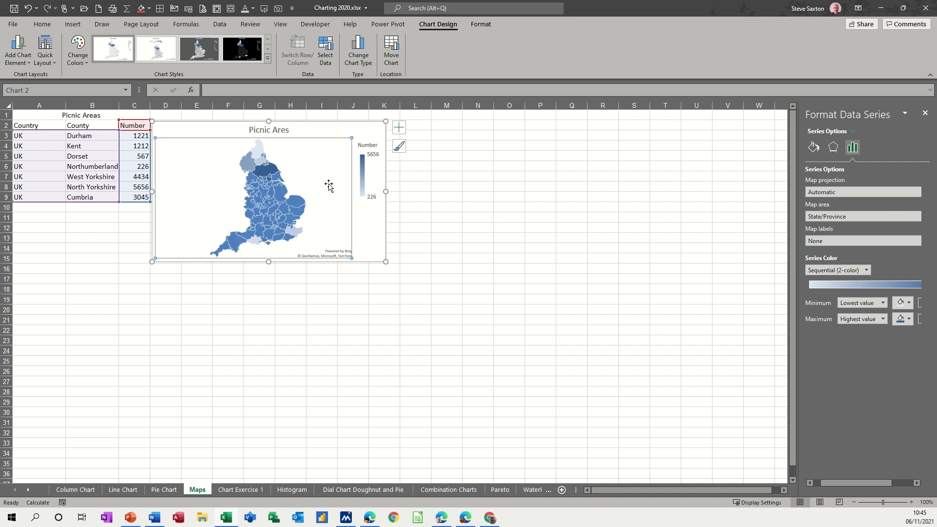
Set the map area to Country/Region, then to Multiple countries/regions.
click(822, 219)
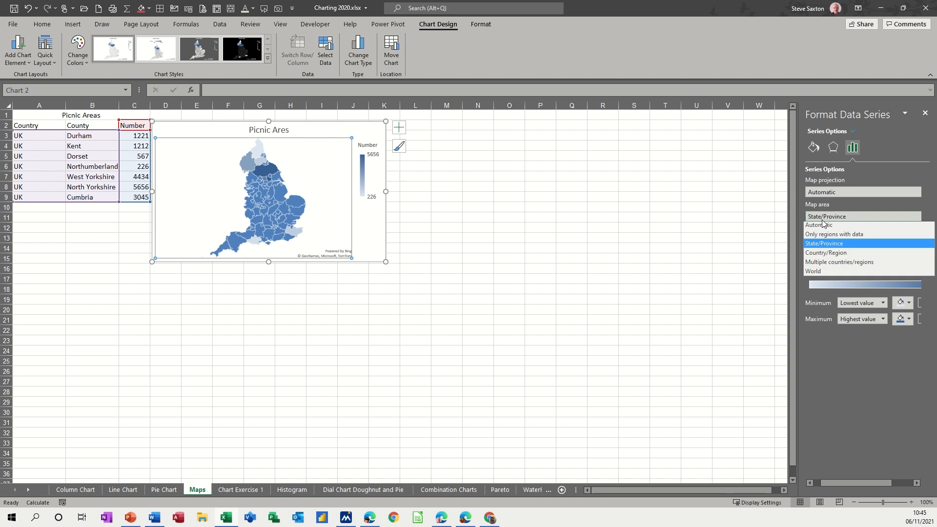
click(825, 255)
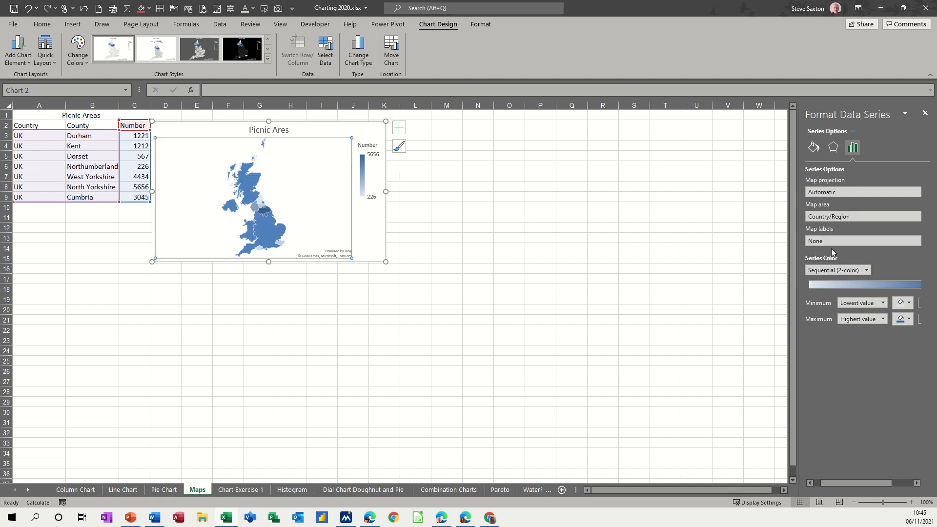
click(829, 218)
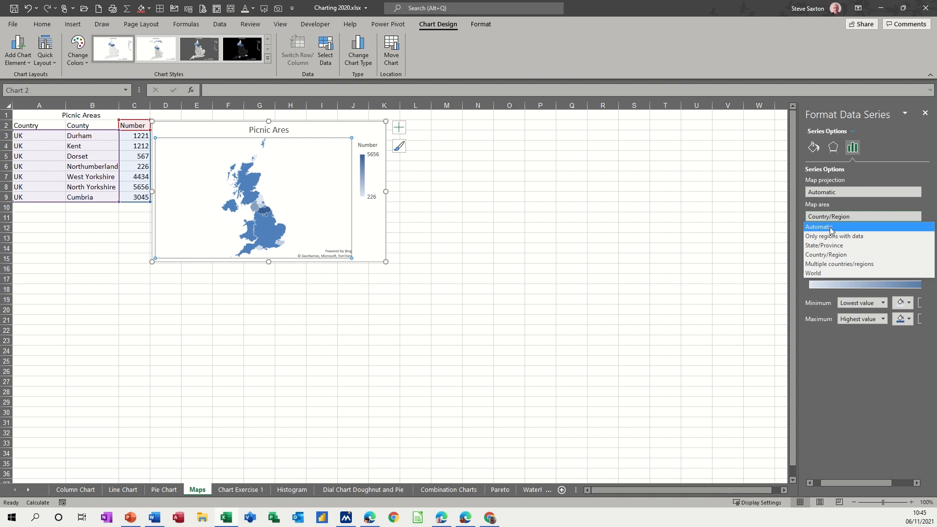
click(822, 263)
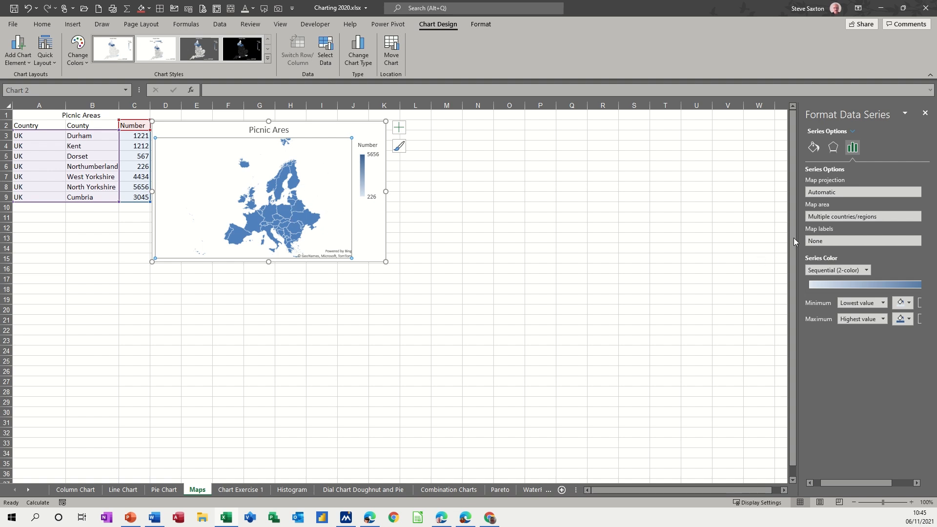
Set the map area to Automatic and the map labels to Best fit only.
click(832, 218)
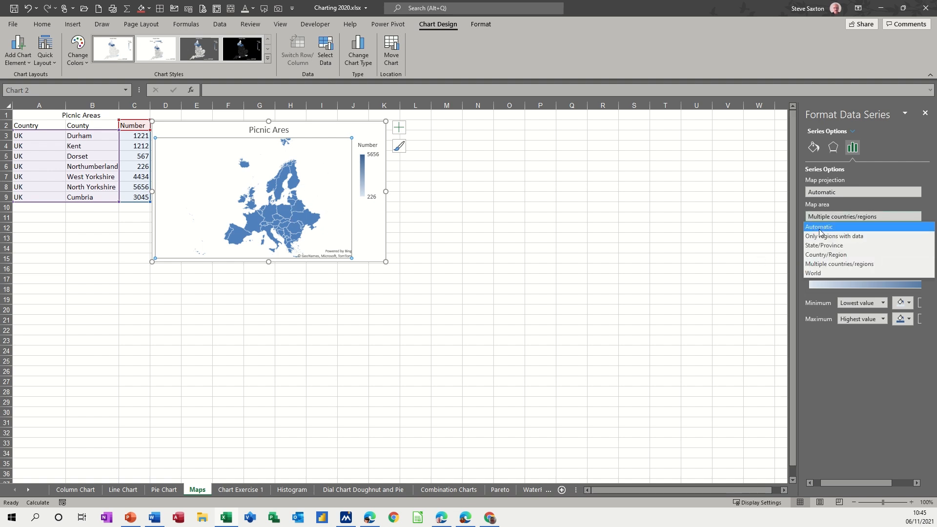
click(821, 232)
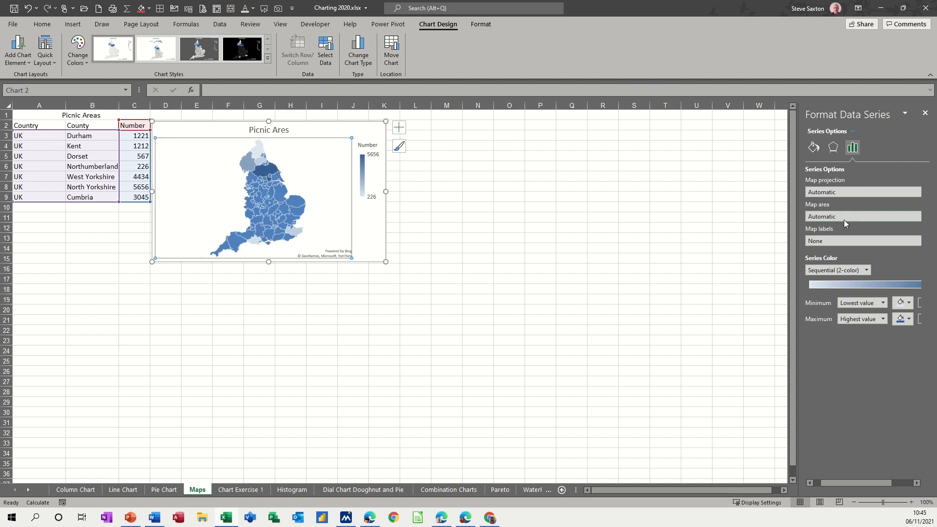
click(831, 241)
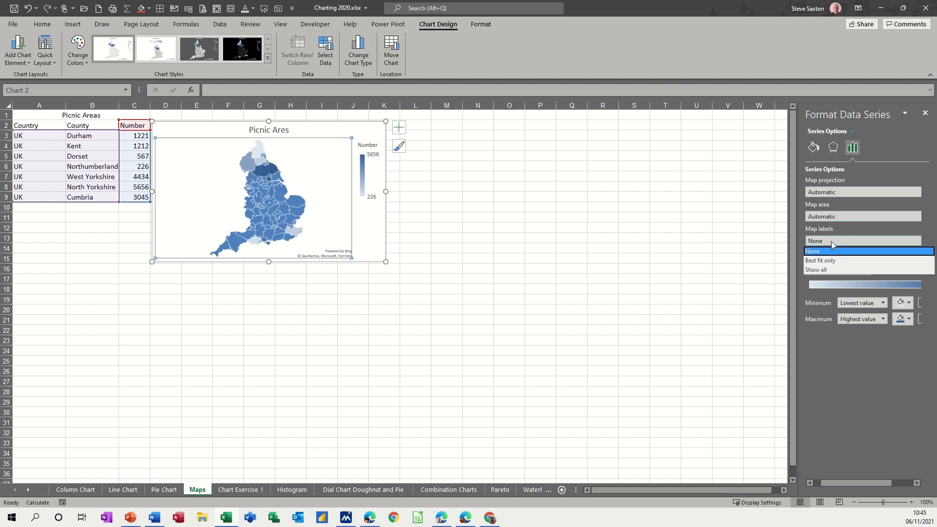
click(824, 260)
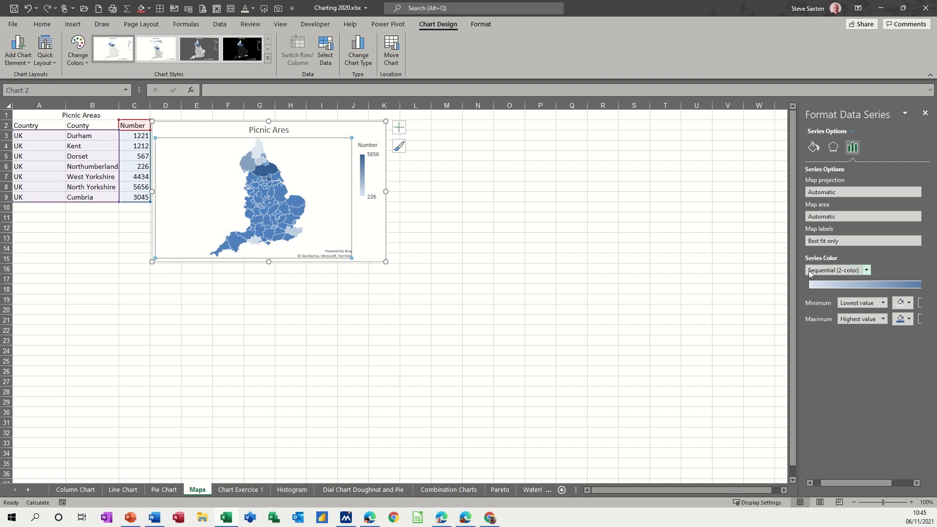
Switch the series colour to Diverging (3-color) and the map area to Only regions with data.
click(868, 273)
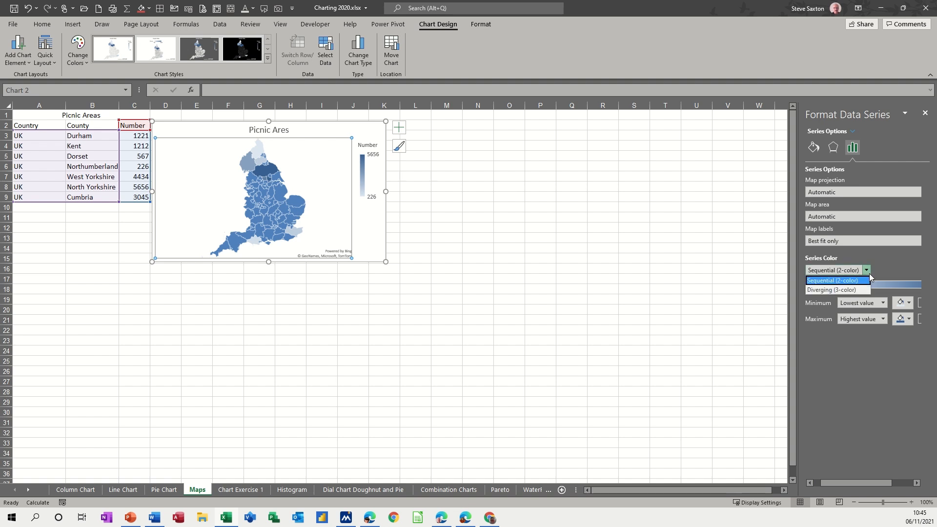
click(827, 290)
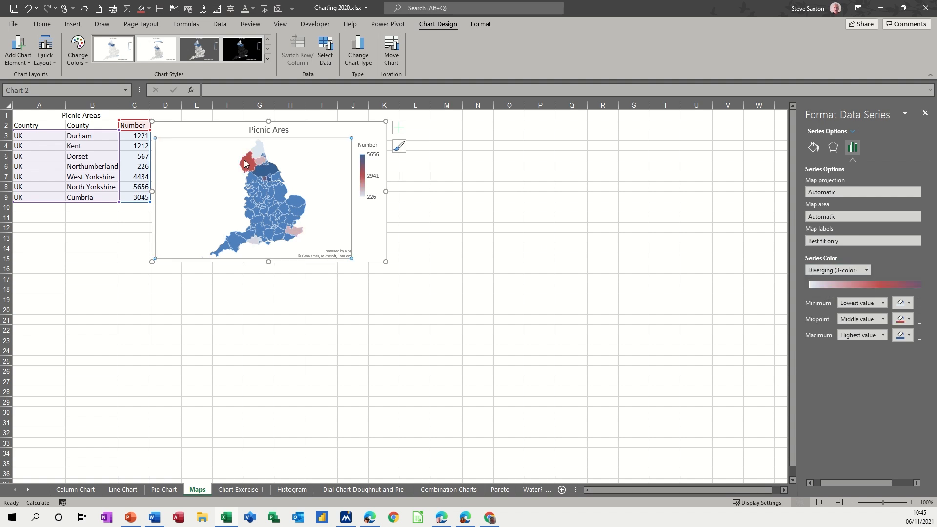
click(836, 217)
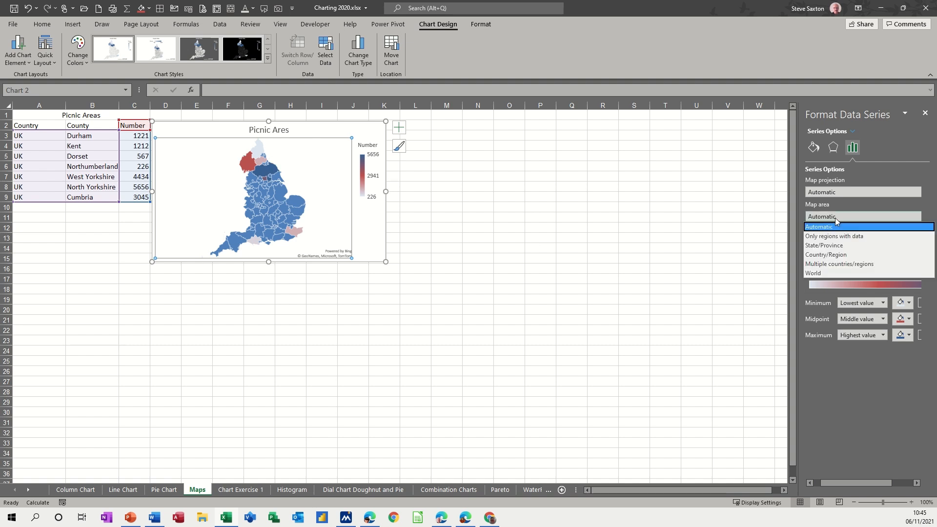
click(841, 236)
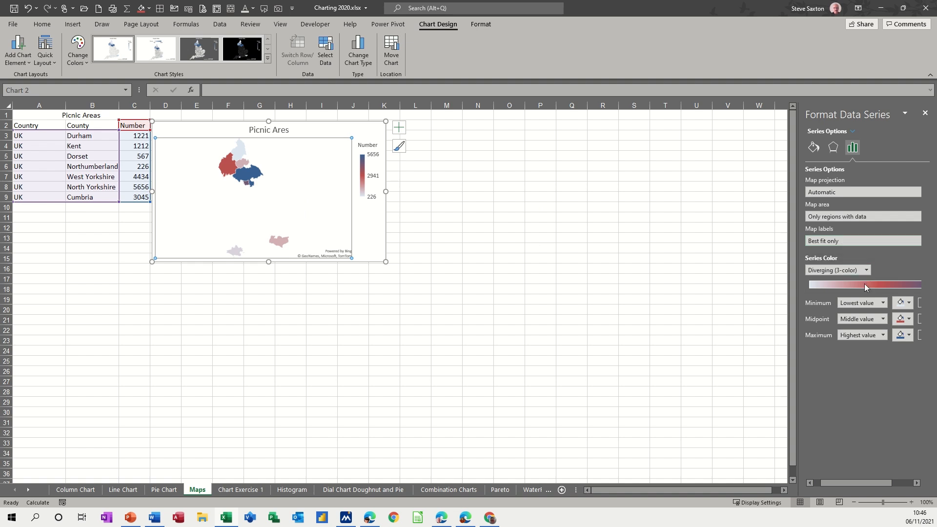
Set the minimum, midpoint and maximum colours of the map series to red, gold and lime.
click(910, 304)
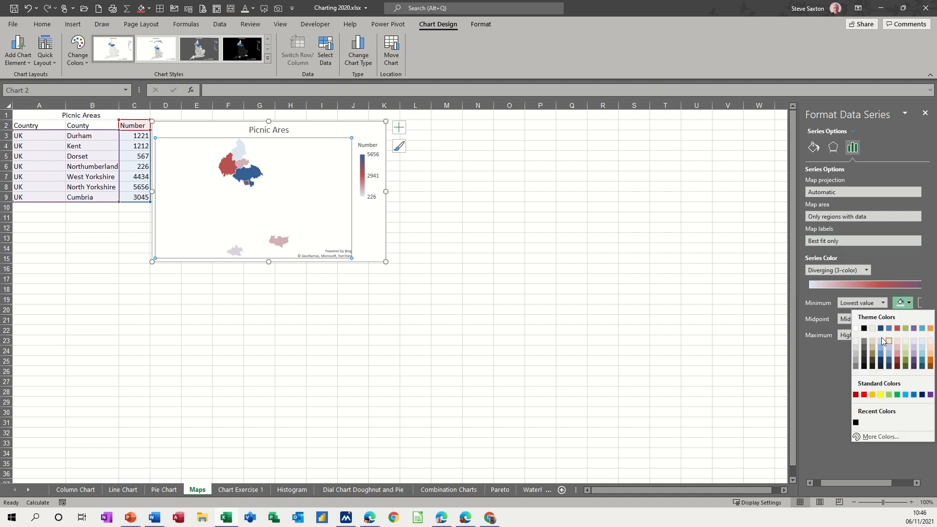
click(864, 394)
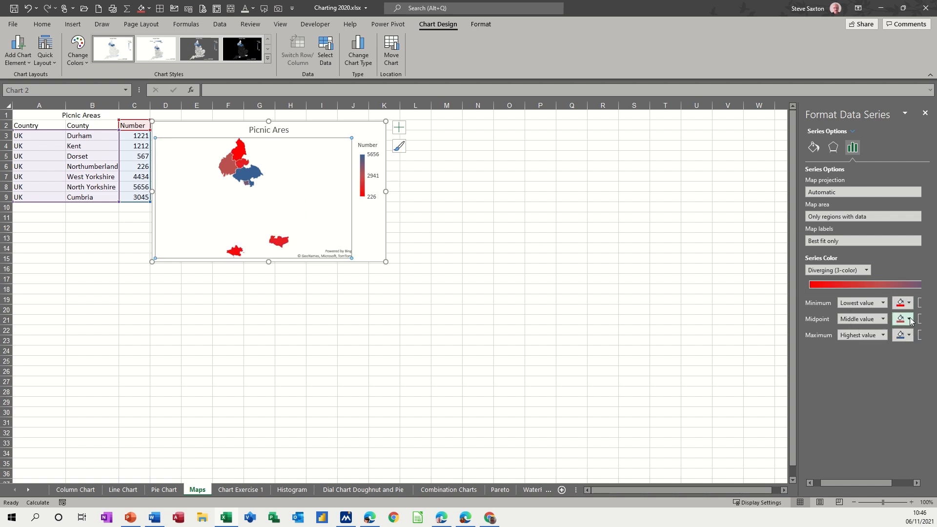
click(910, 320)
click(874, 410)
click(909, 337)
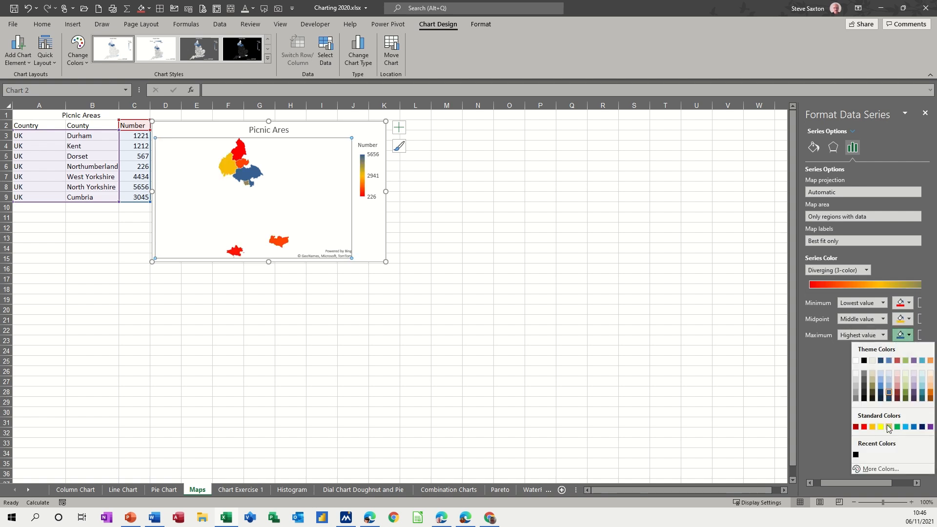
click(889, 427)
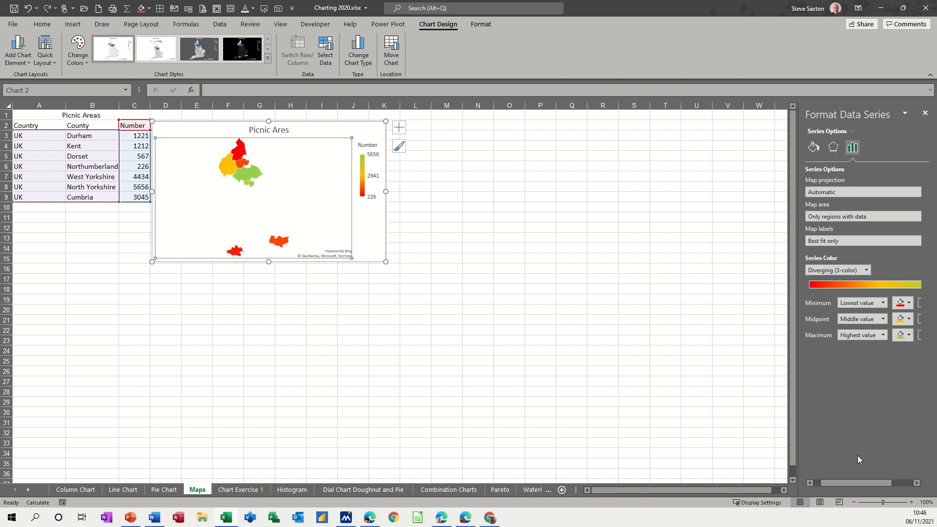
Select the chart area, plot area, series, legend and legend entry in turn to inspect their format options.
drag(853, 481, 871, 487)
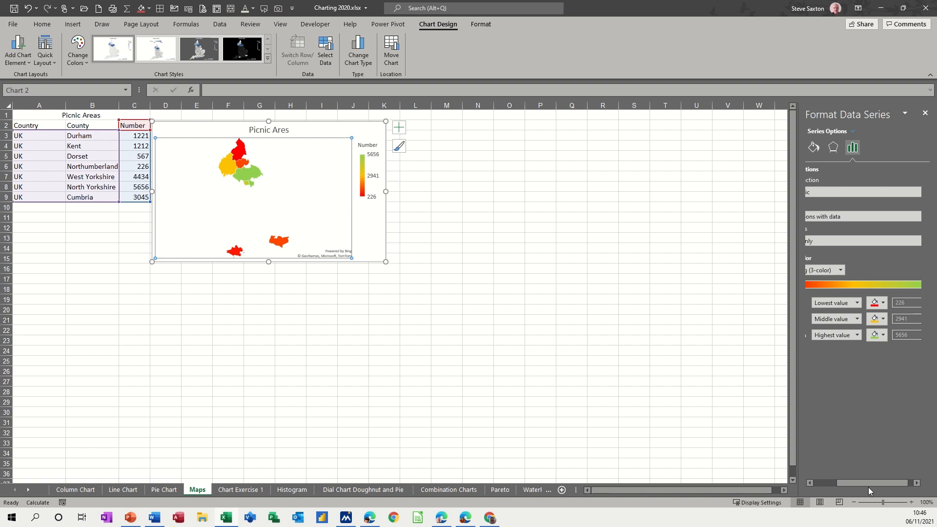
drag(867, 484, 850, 484)
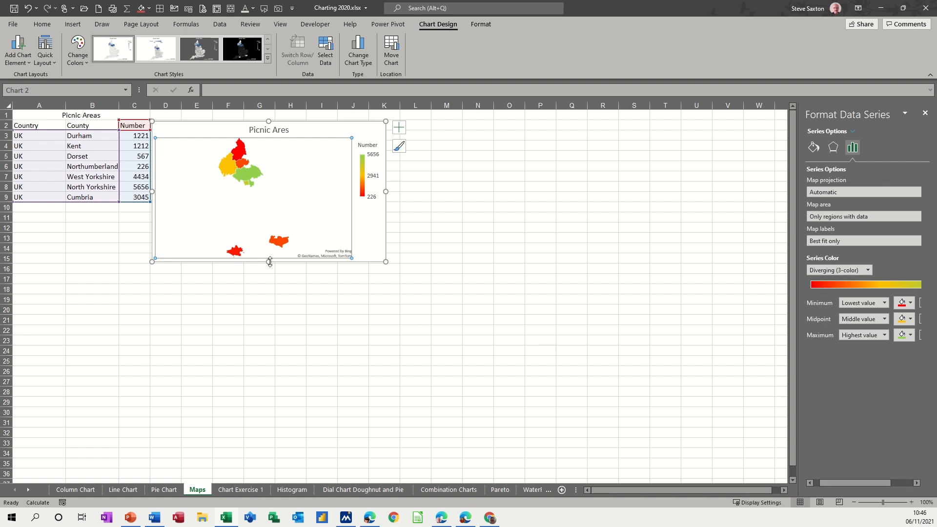
click(355, 209)
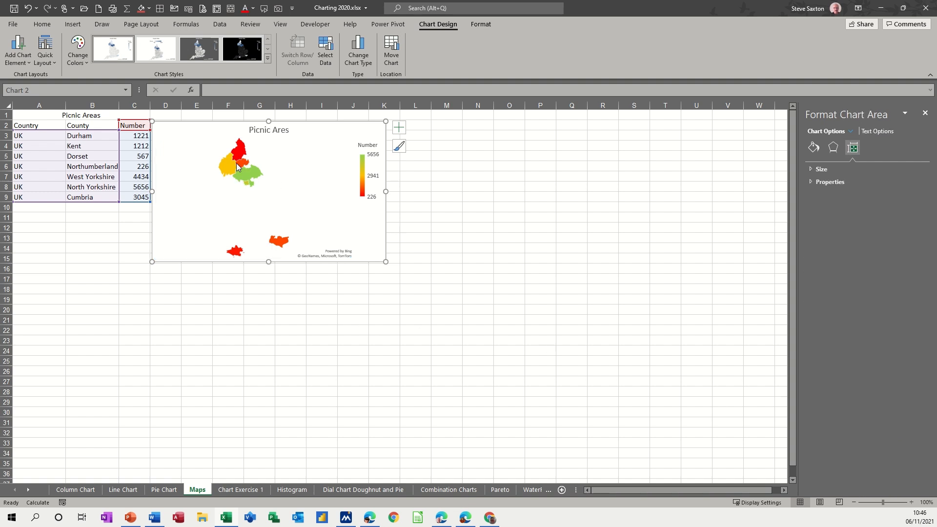
click(296, 213)
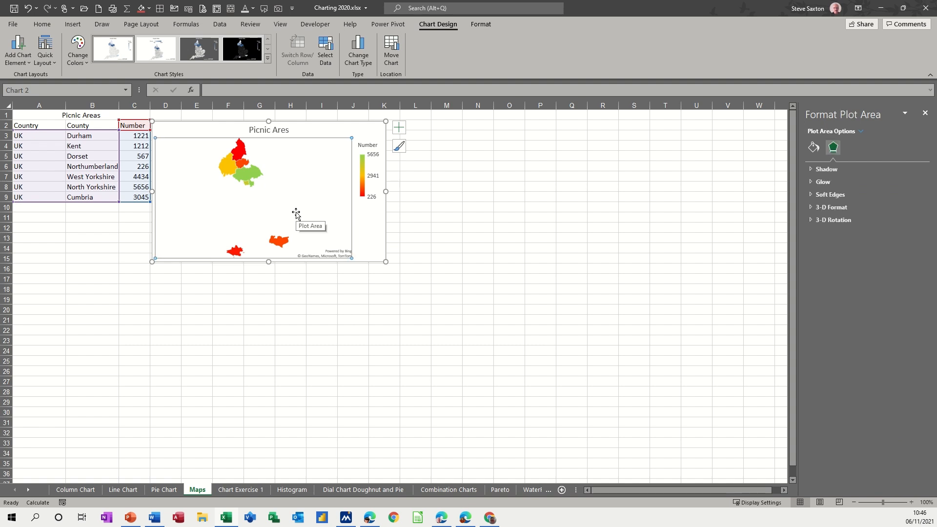
click(245, 178)
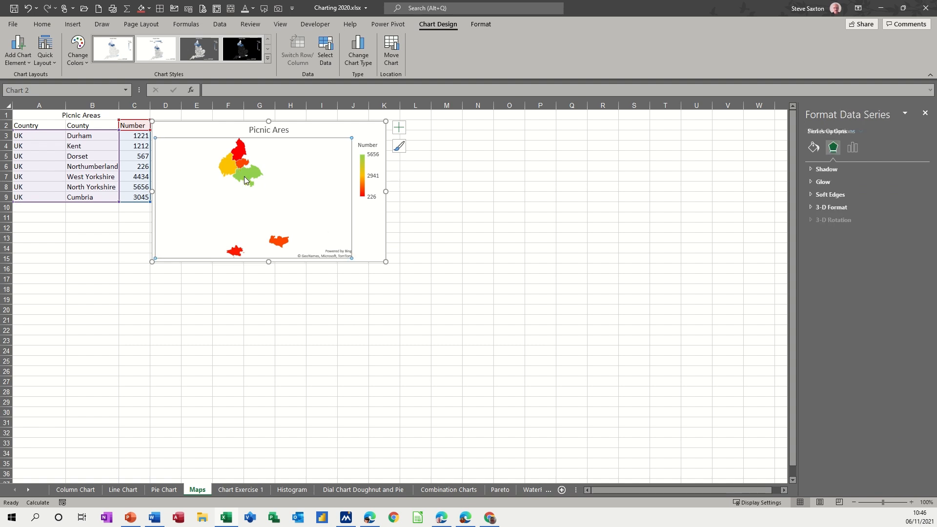
click(852, 146)
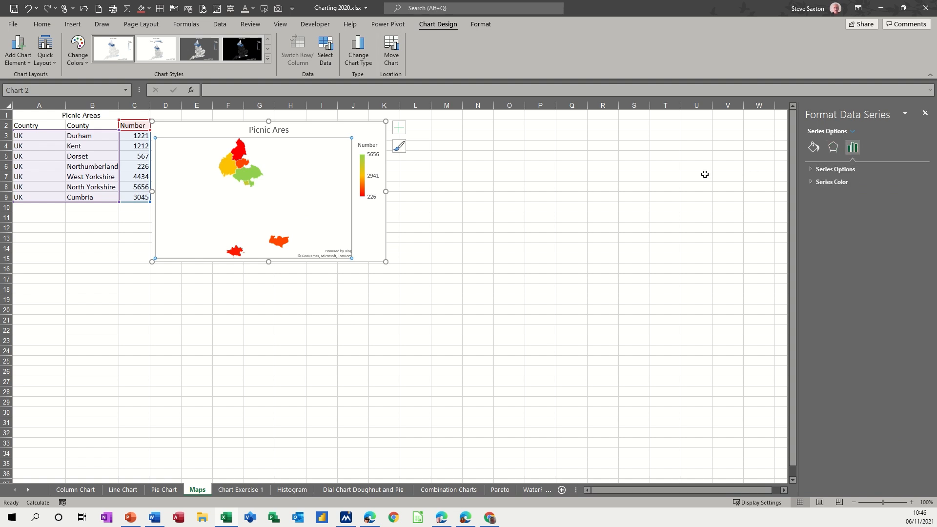
click(361, 185)
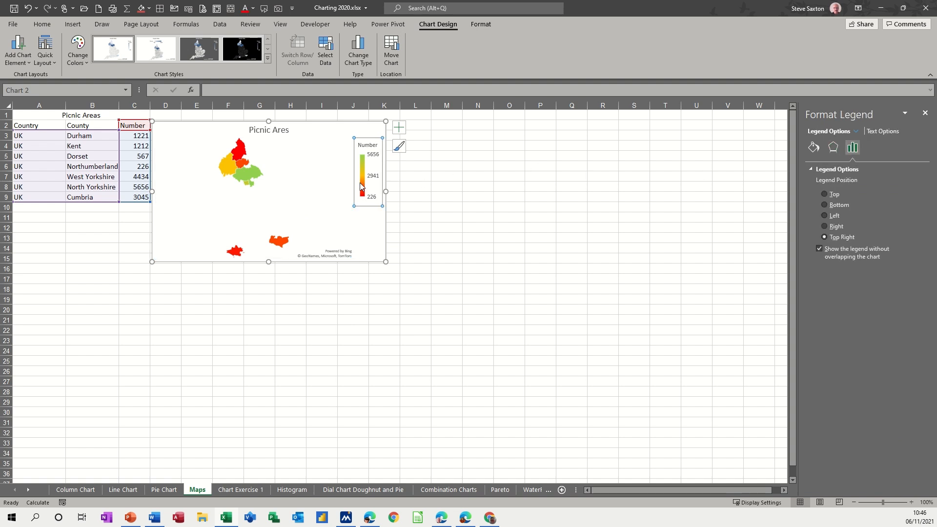
click(362, 186)
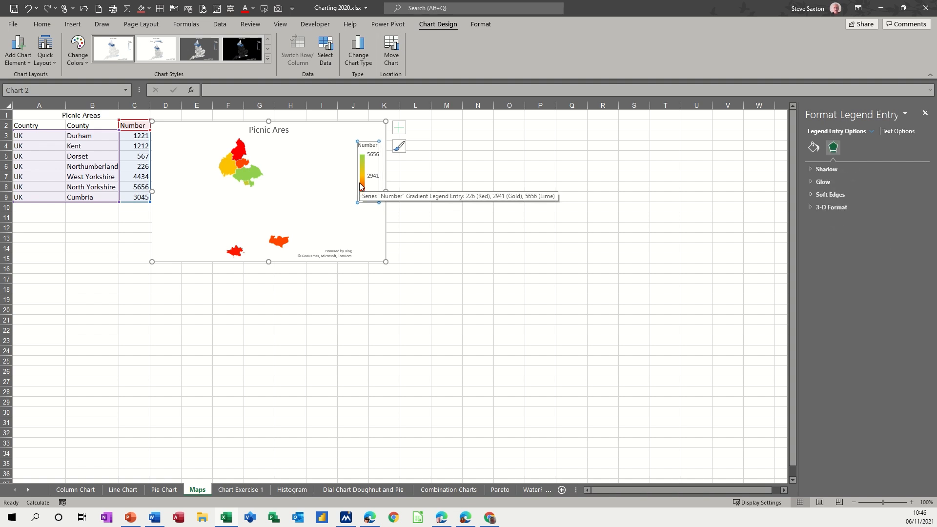
click(245, 173)
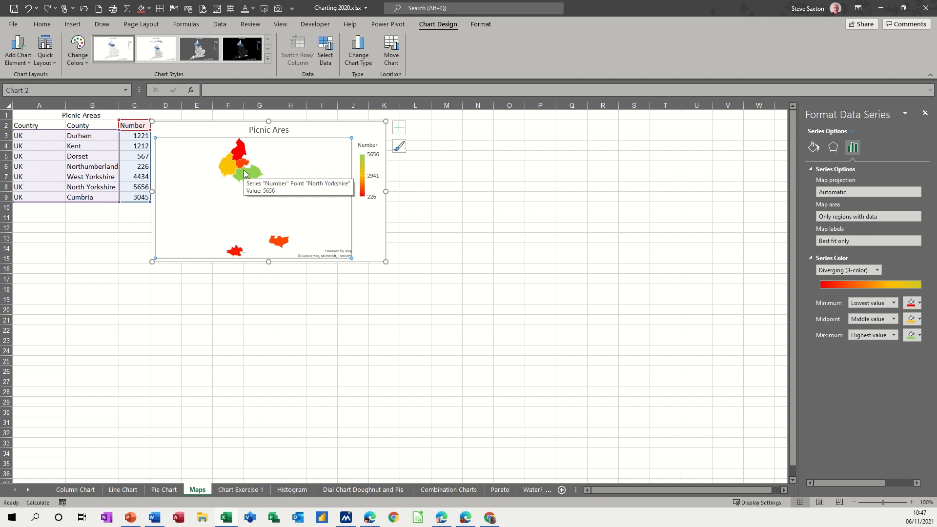
Set the map area back to Automatic.
click(829, 221)
click(829, 227)
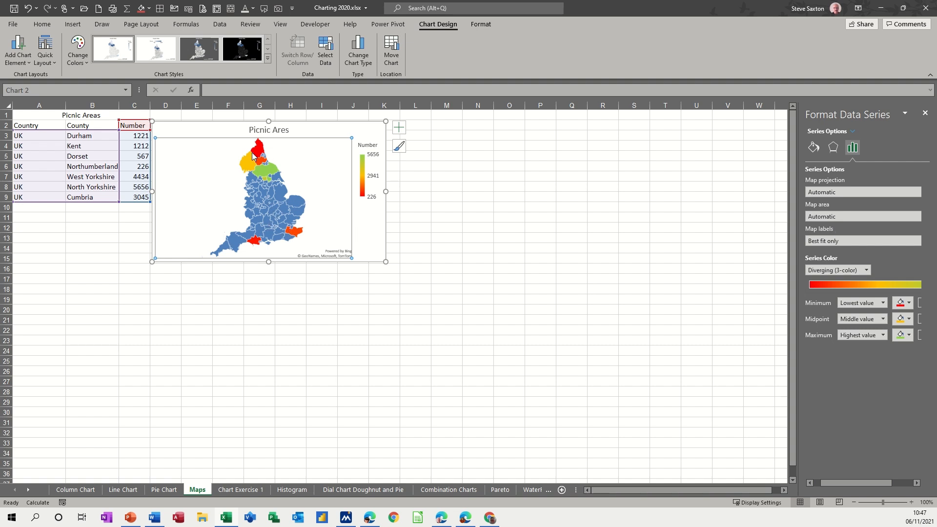
click(841, 192)
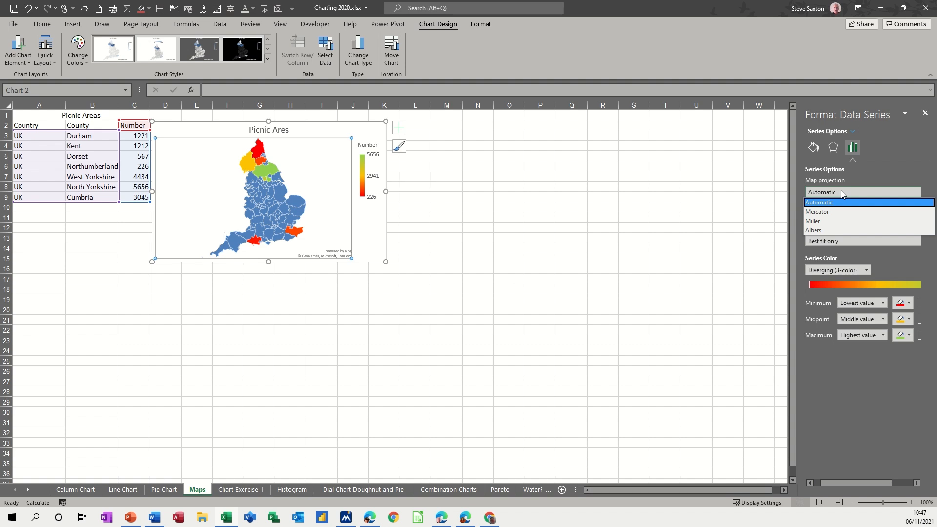
click(806, 361)
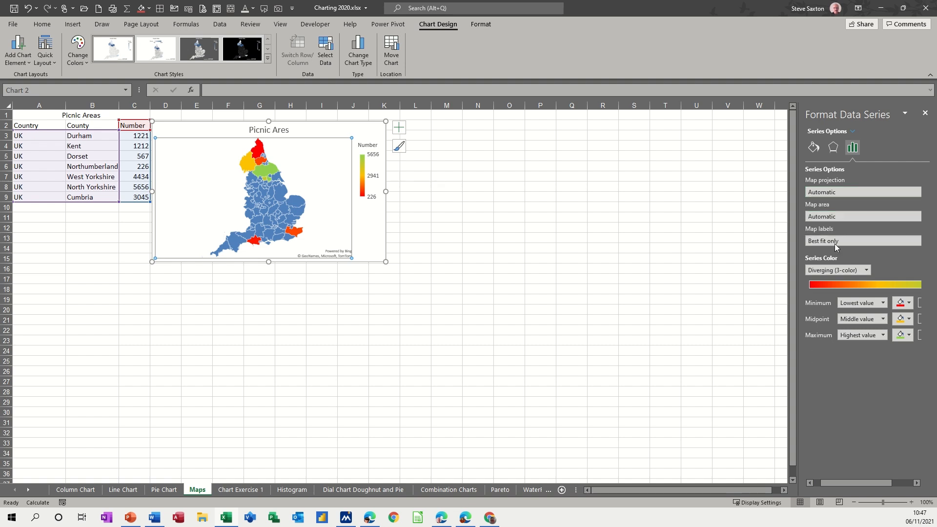
Try the map area as State/Province, Country/Region and Multiple countries/regions in turn.
click(833, 218)
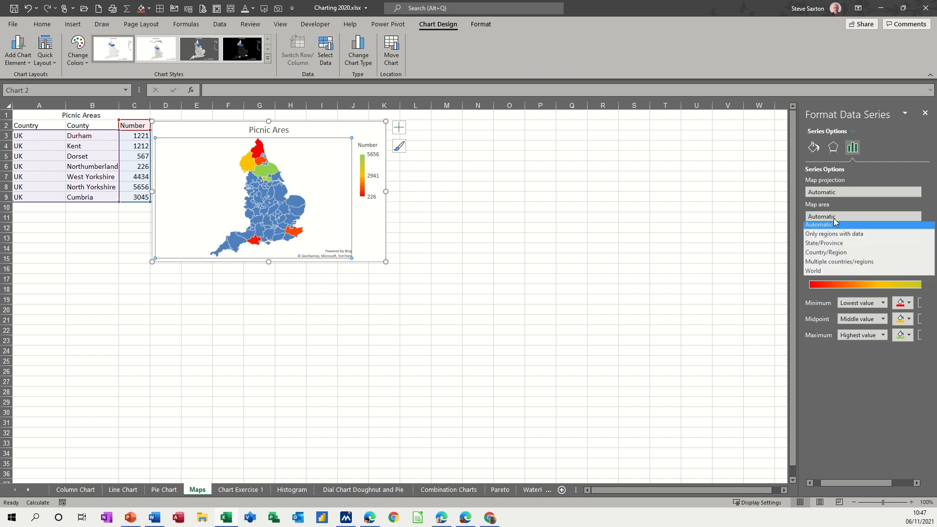
click(828, 247)
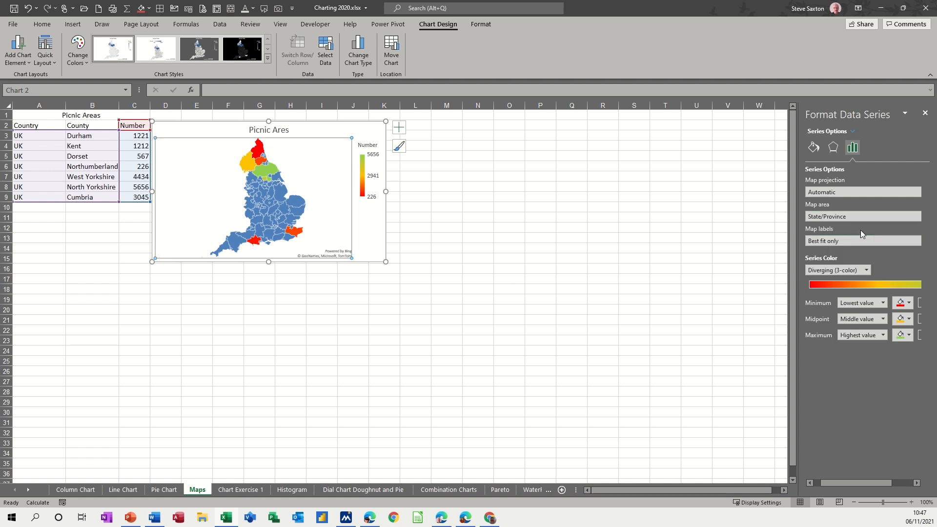
click(835, 220)
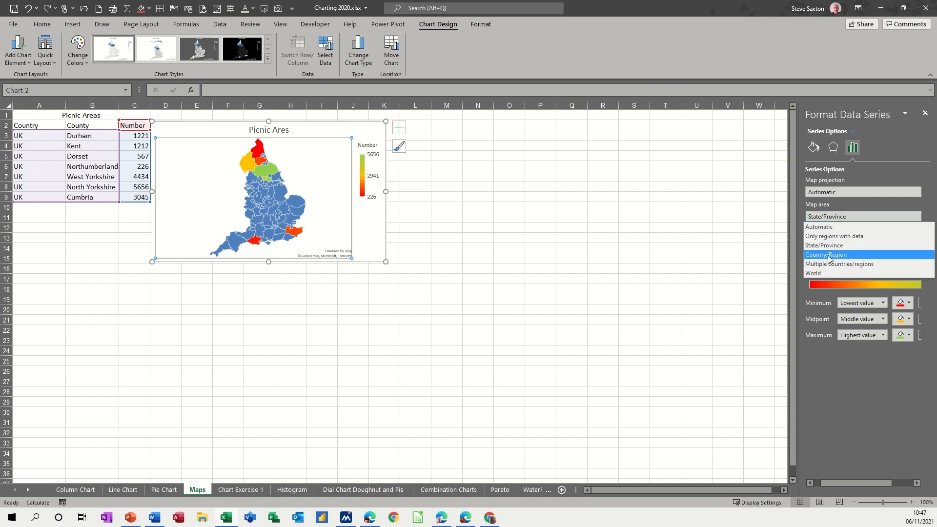
click(828, 255)
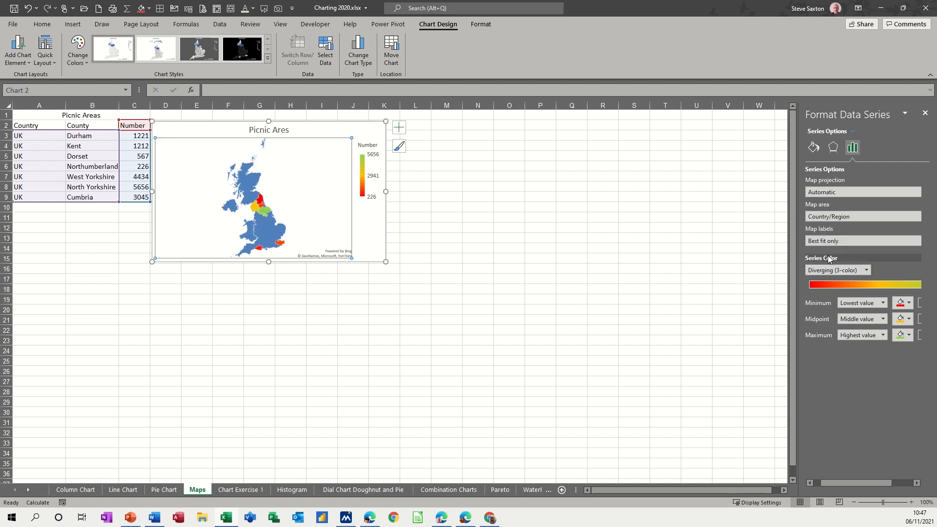
click(838, 221)
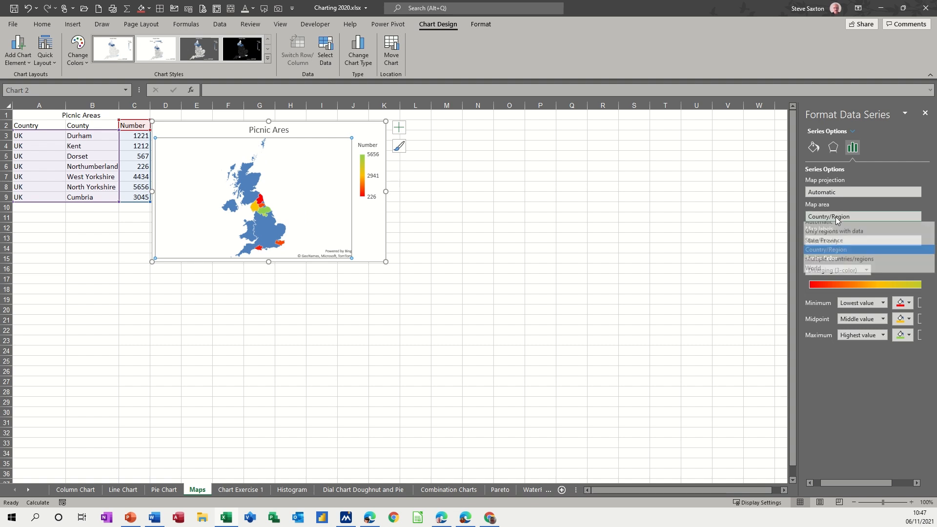
click(833, 266)
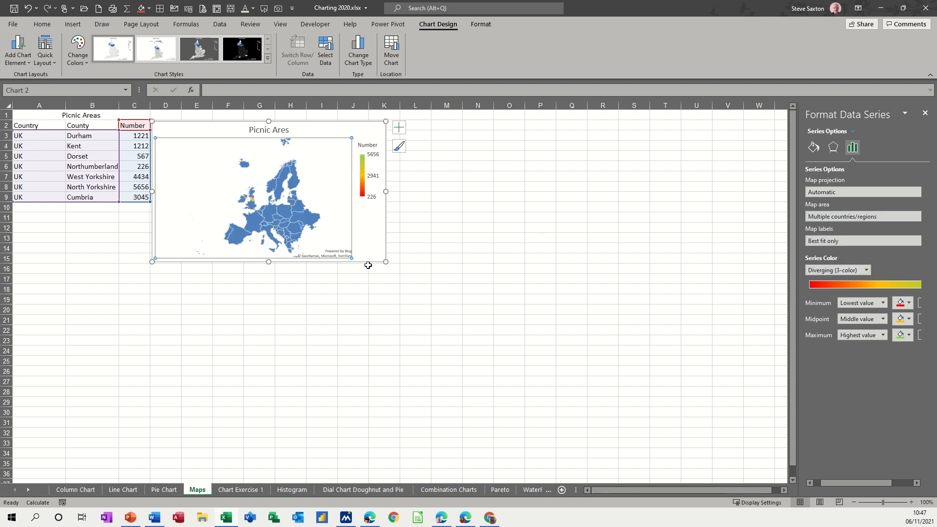
Enlarge the map chart and set its map area back to Automatic.
drag(386, 262, 543, 403)
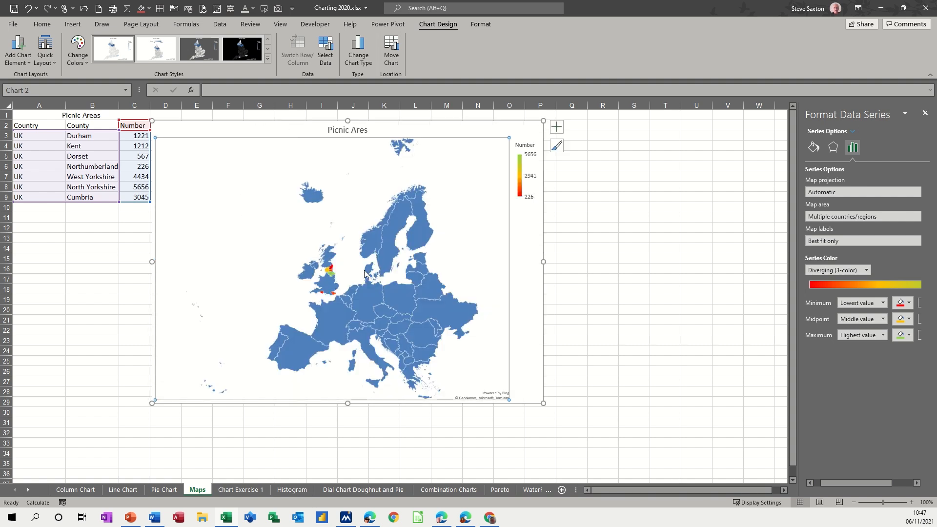
click(839, 215)
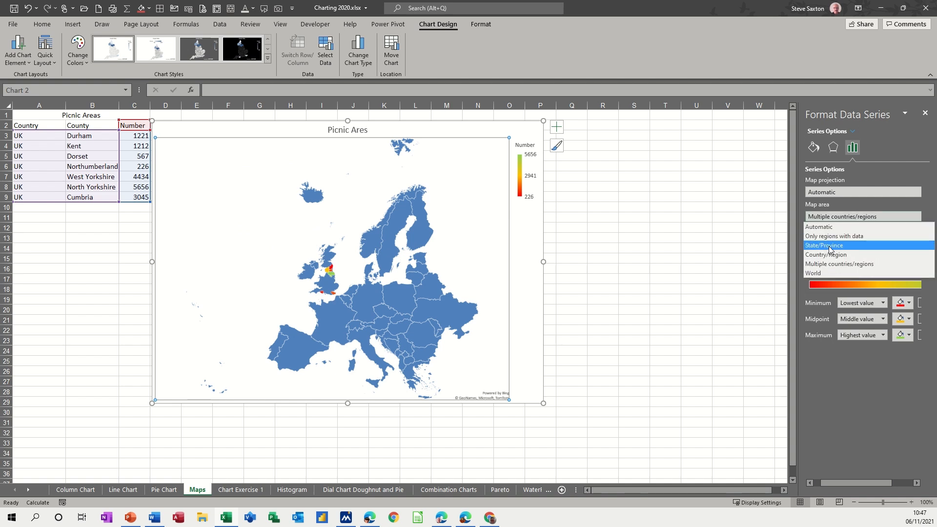
click(820, 227)
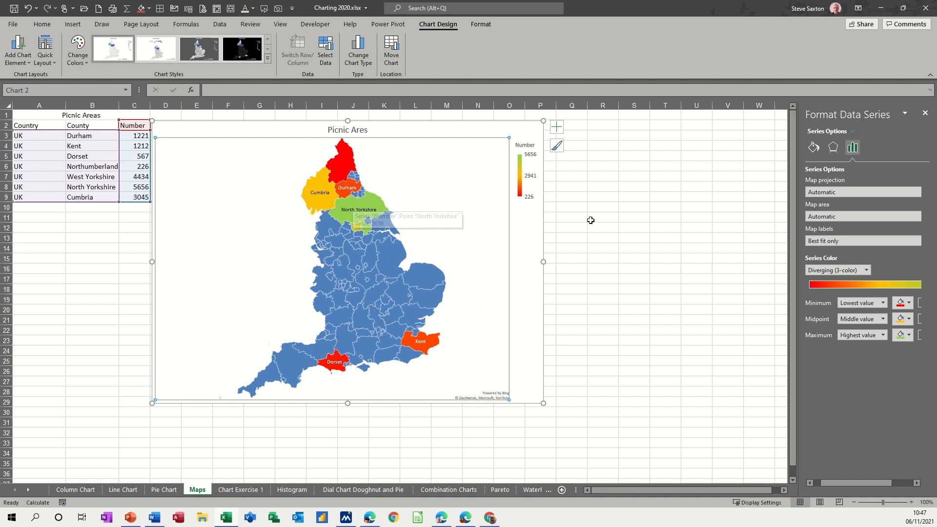
Try the map labels as None and Best fit only, then set them to Show all.
click(832, 242)
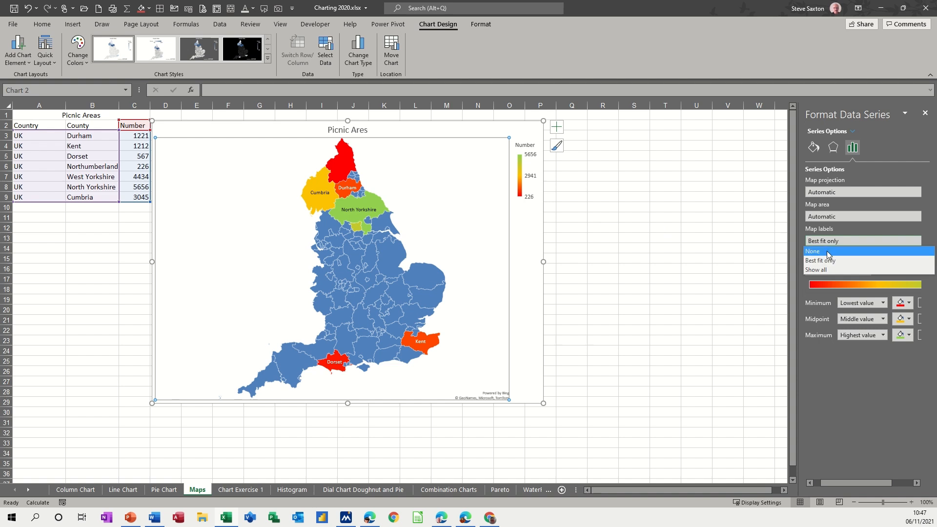
click(827, 250)
click(830, 243)
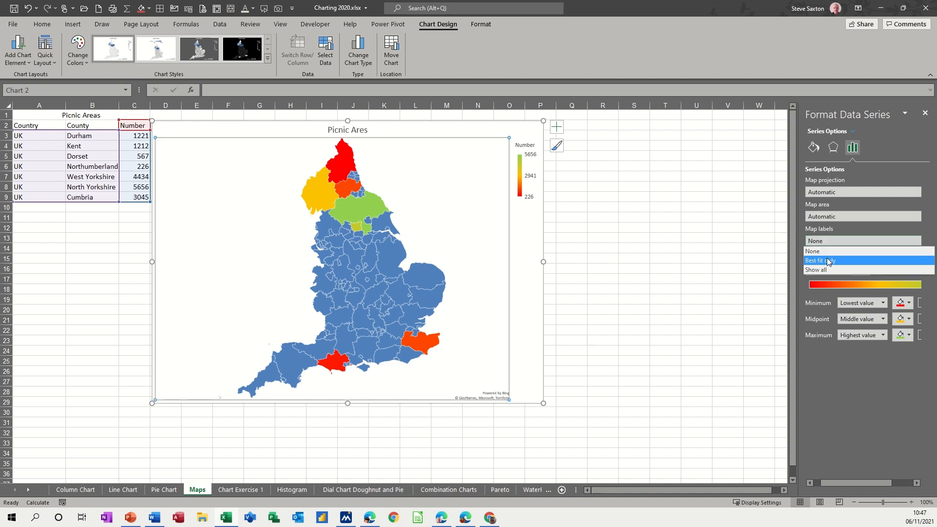
click(826, 258)
click(829, 243)
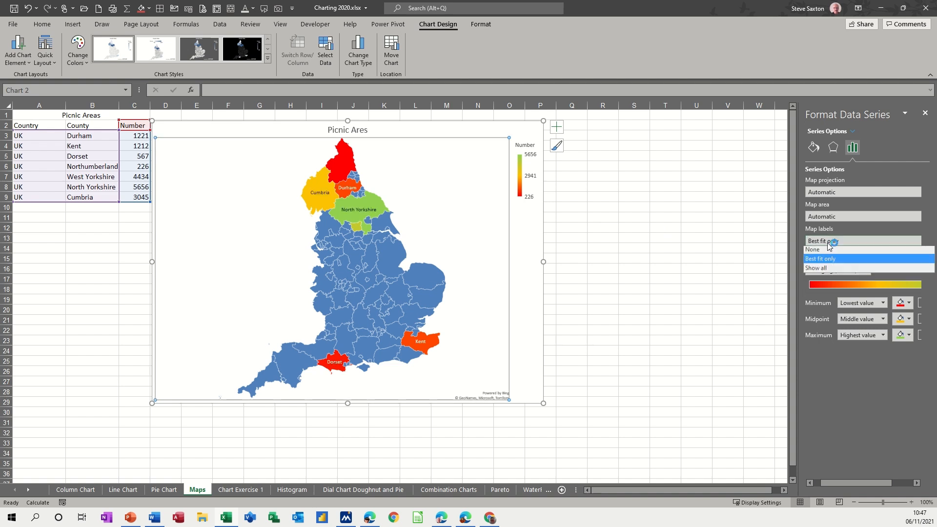
click(826, 269)
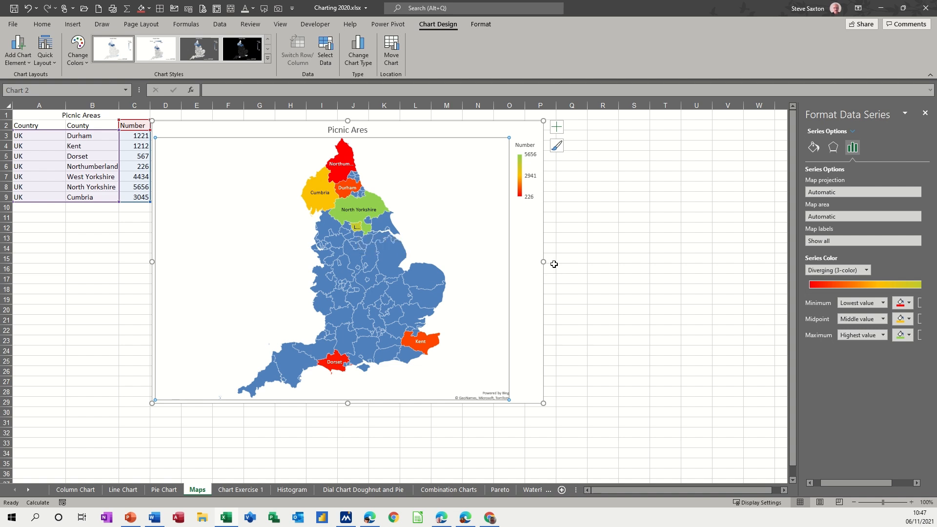
Widen the map chart to the right.
drag(546, 262, 707, 277)
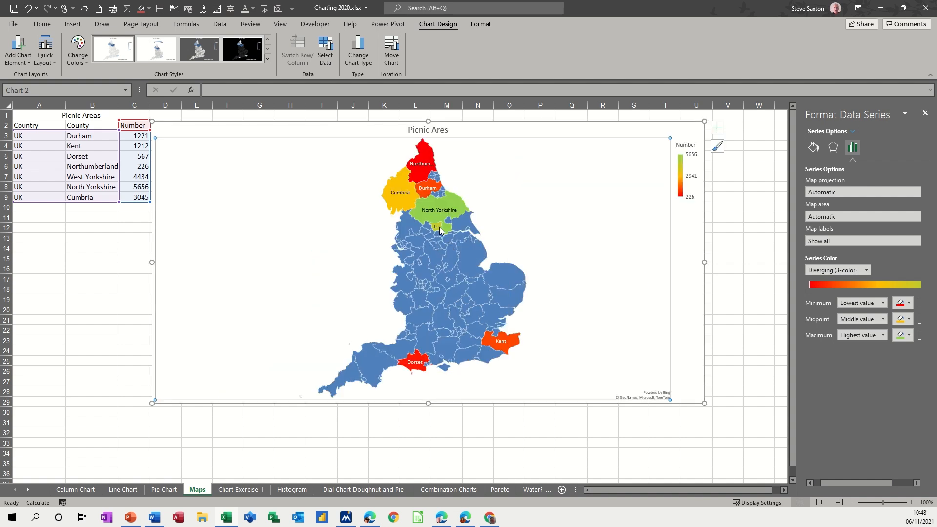
mouse_move(440, 231)
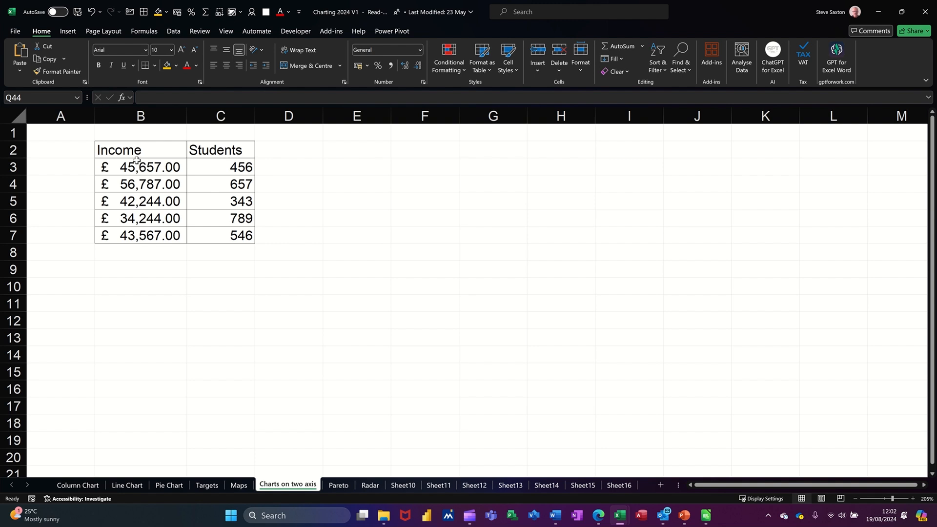
Select the Income and Students table, insert a clustered column chart from it, and delete that chart.
drag(131, 151, 215, 235)
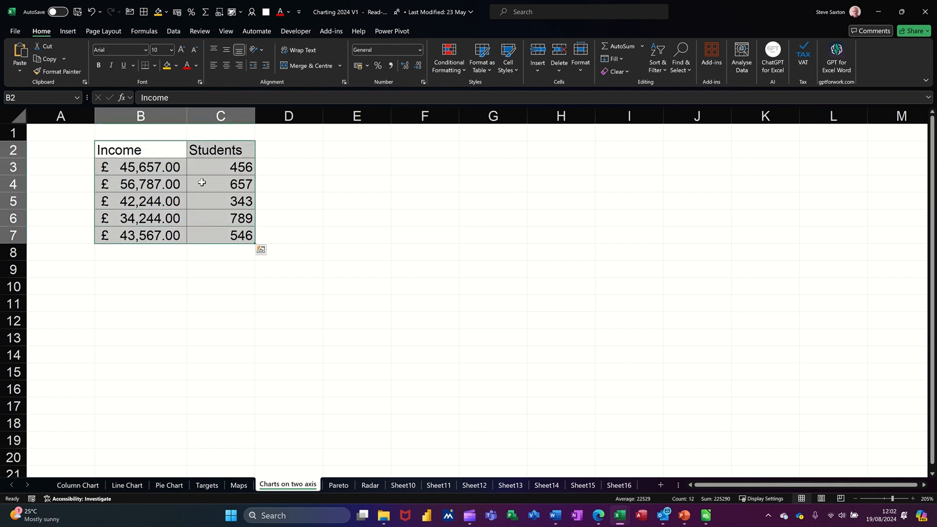
click(69, 32)
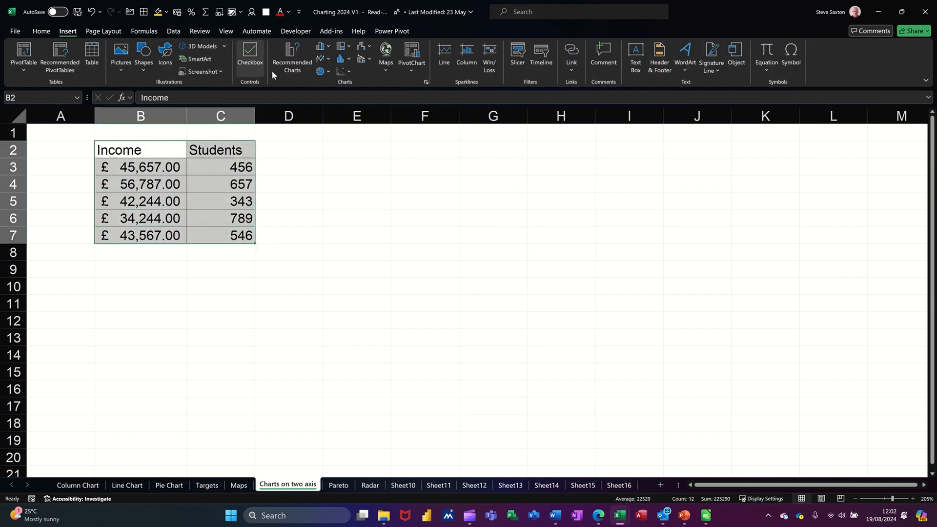
click(320, 49)
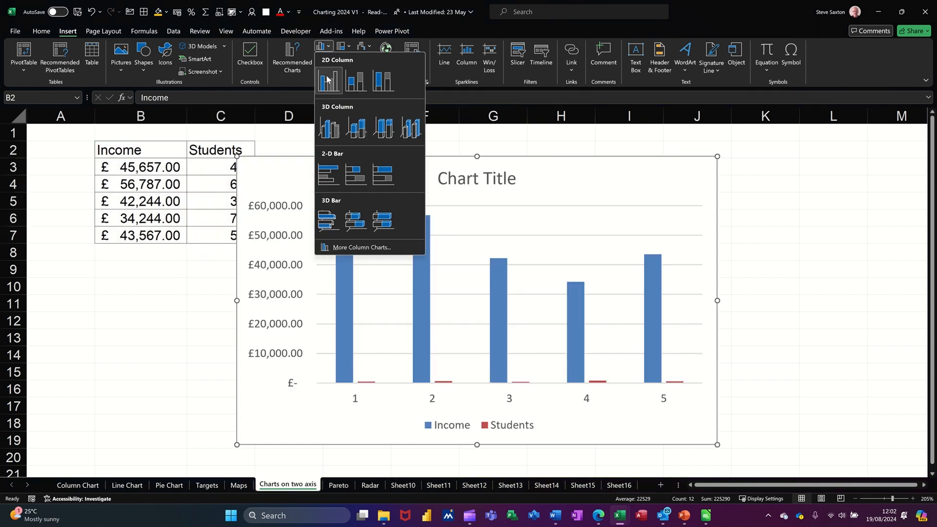
click(328, 79)
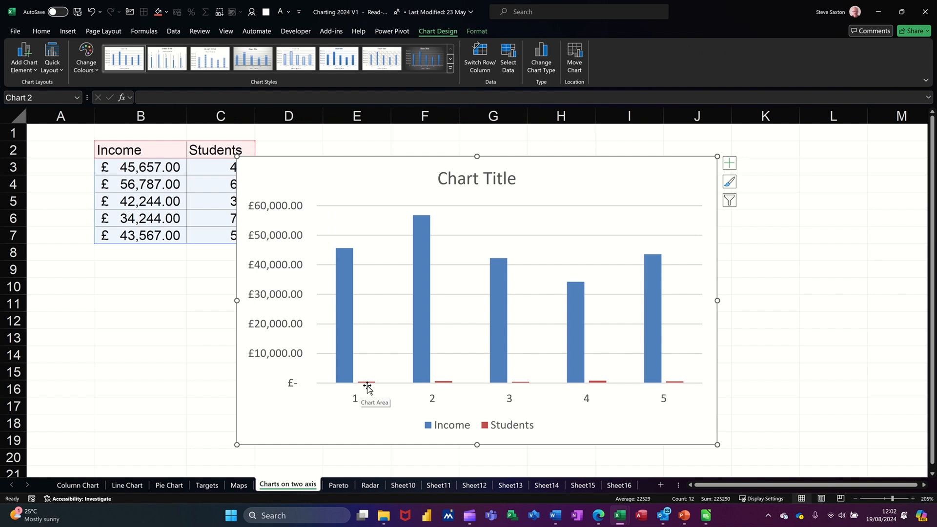
key(Delete)
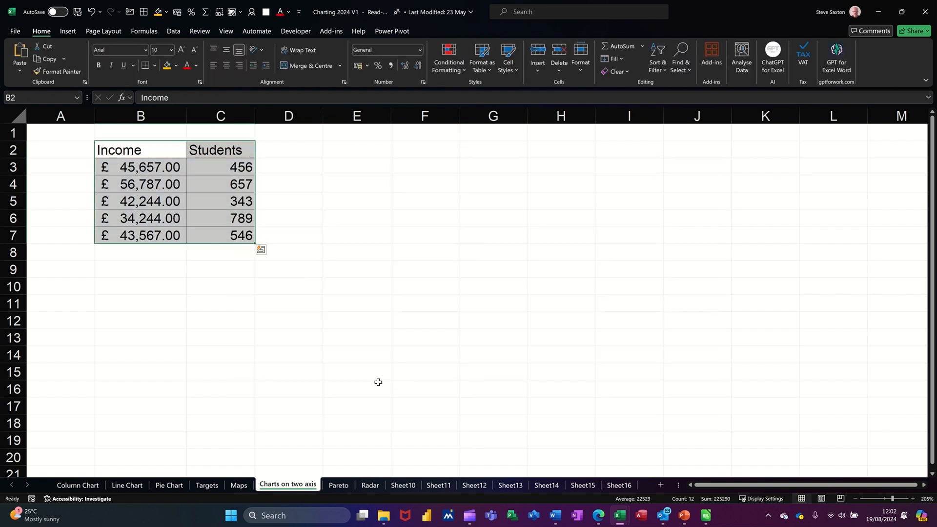
Insert a Clustered Column – Line on Secondary Axis combo chart from the data and move it beside the table.
click(68, 32)
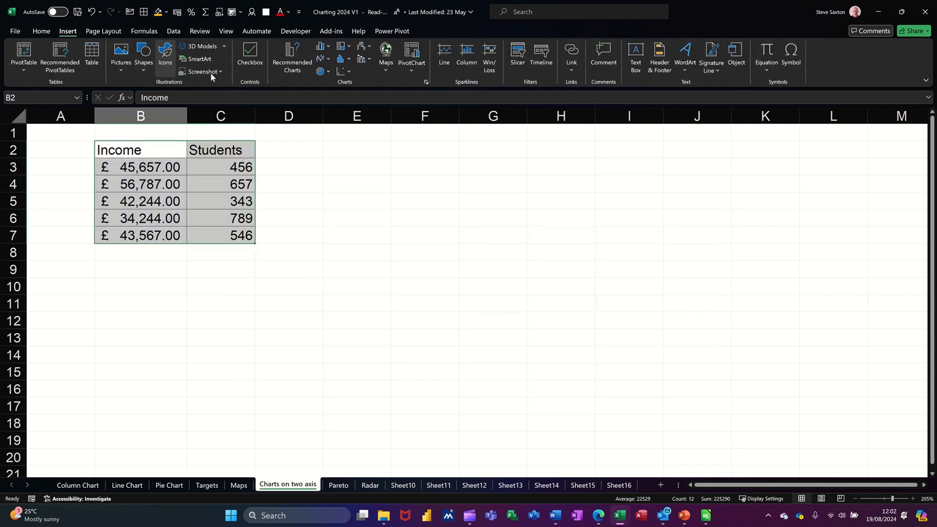
click(363, 60)
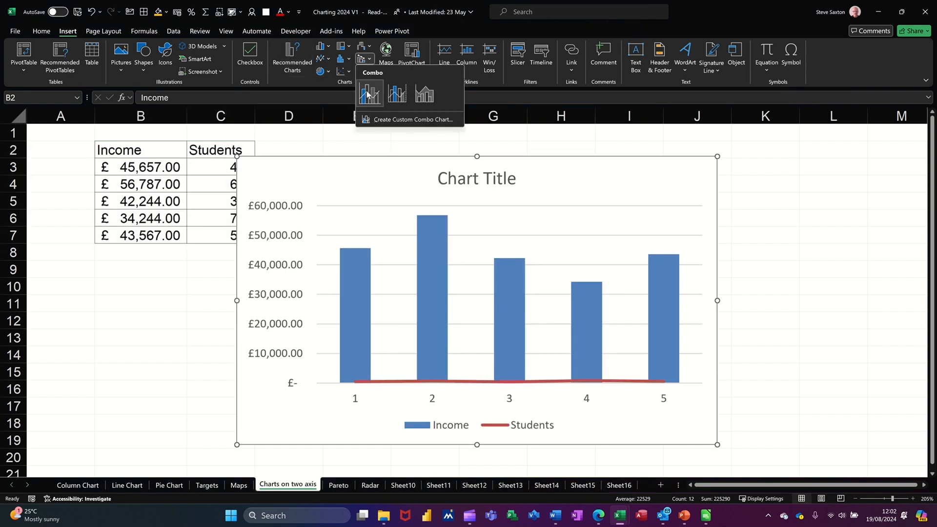
click(403, 97)
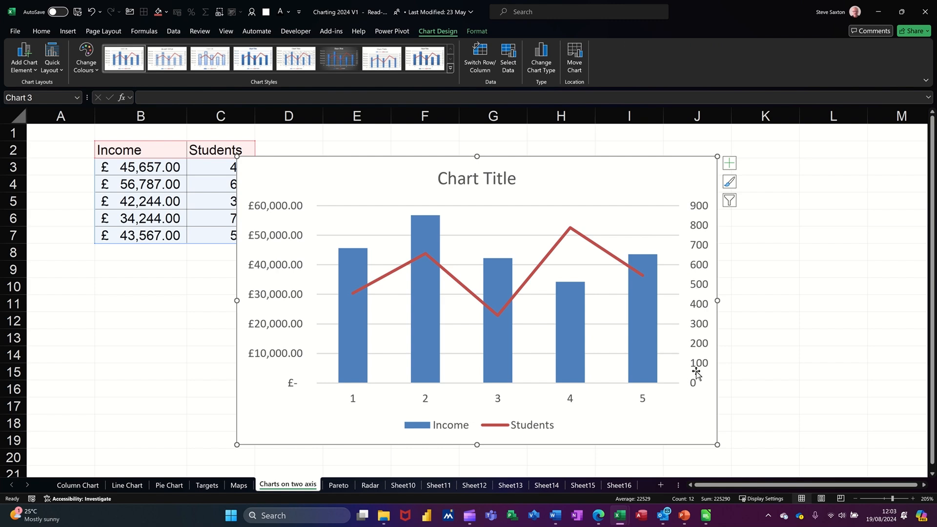
drag(579, 187, 633, 179)
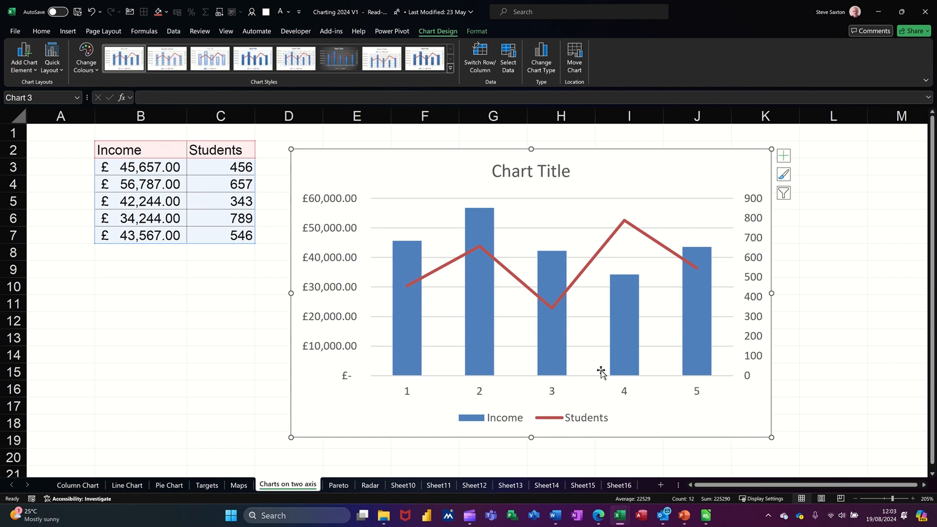
Open the chart's Change Chart Type settings to review the combo series types and secondary axis, then confirm.
click(542, 73)
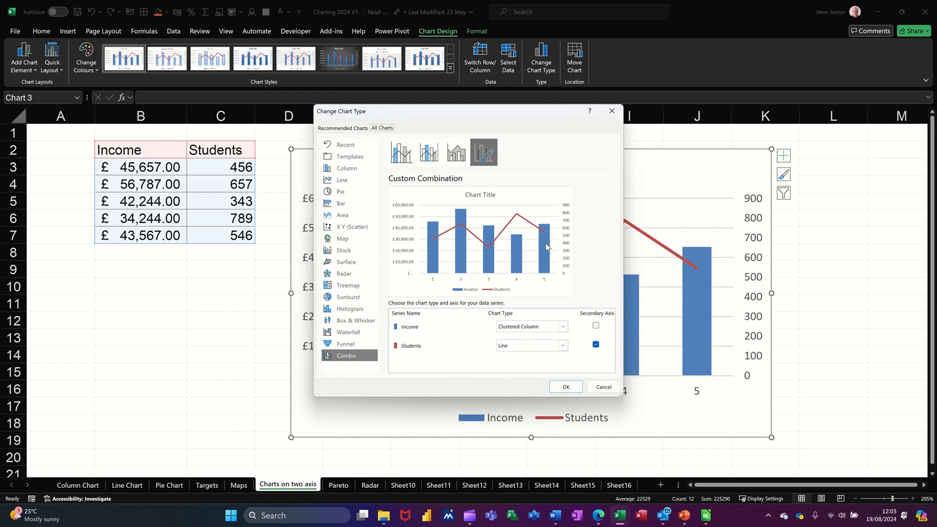
click(565, 388)
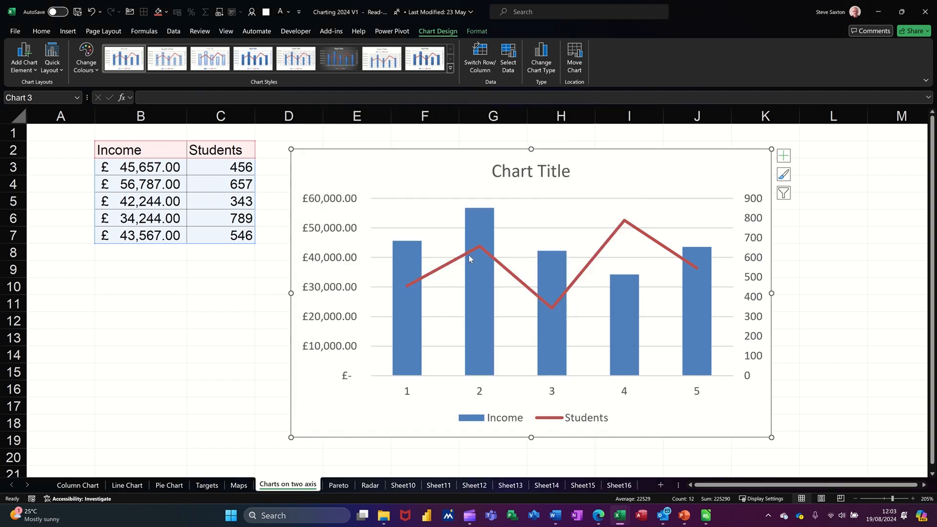
mouse_move(468, 256)
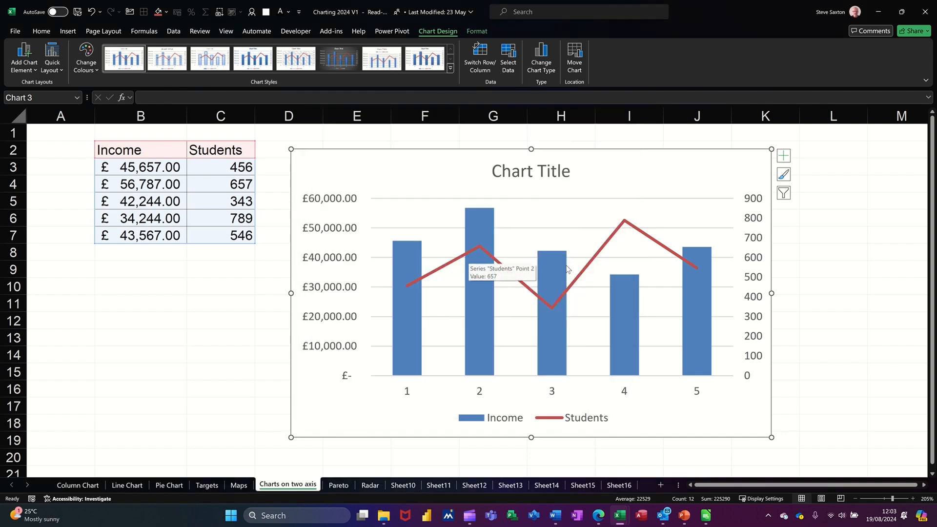